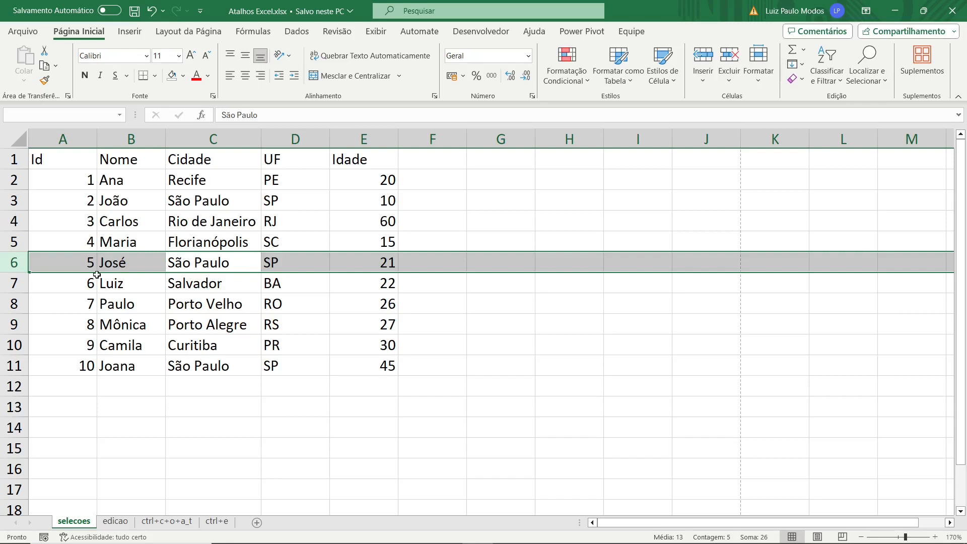
# Insert three blank rows above row 6, and delete those three blank rows again.
pyautogui.hotkey('ctrl', 'shift', '+')
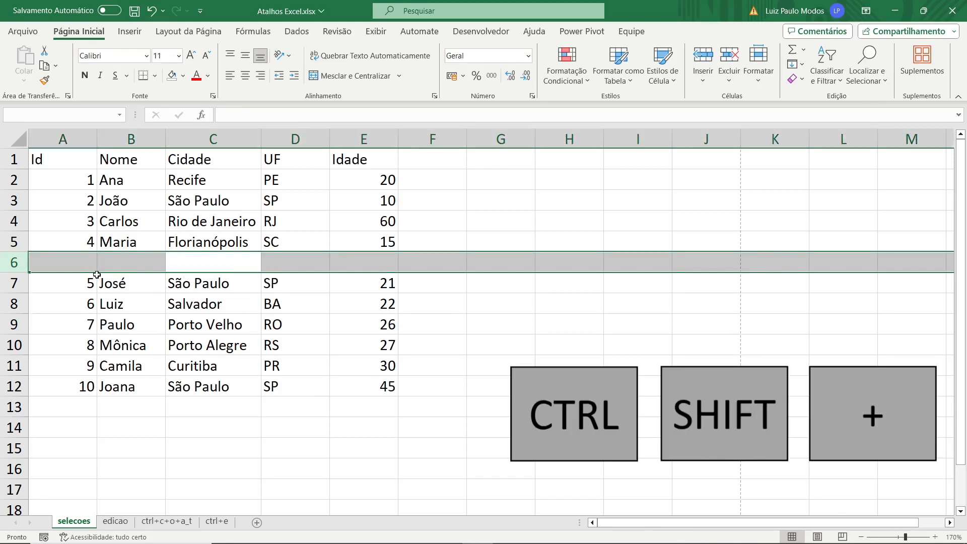
pyautogui.hotkey('ctrl', 'shift', '+')
pyautogui.hotkey('ctrl', 'shift', '+')
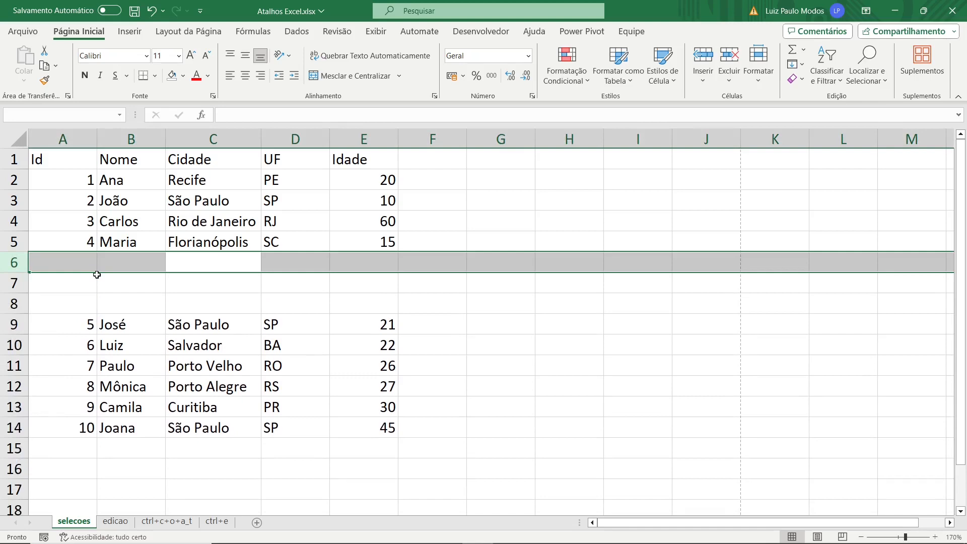
pyautogui.hotkey('ctrl', '-')
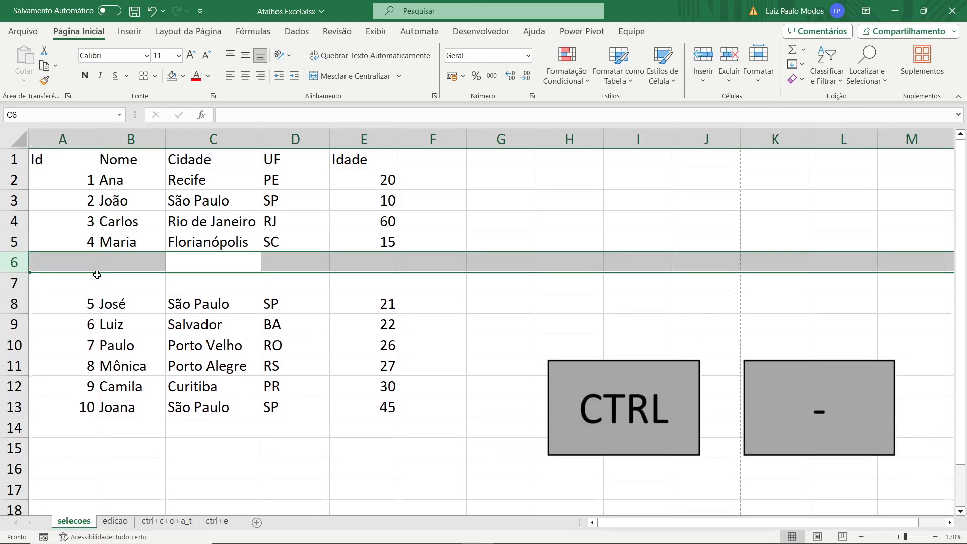
pyautogui.hotkey('ctrl', '-')
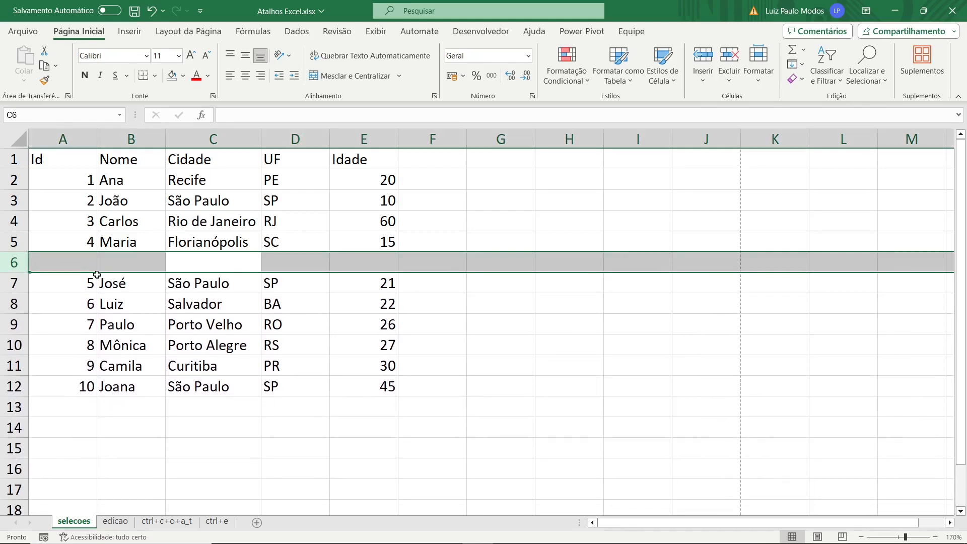
pyautogui.hotkey('ctrl', '-')
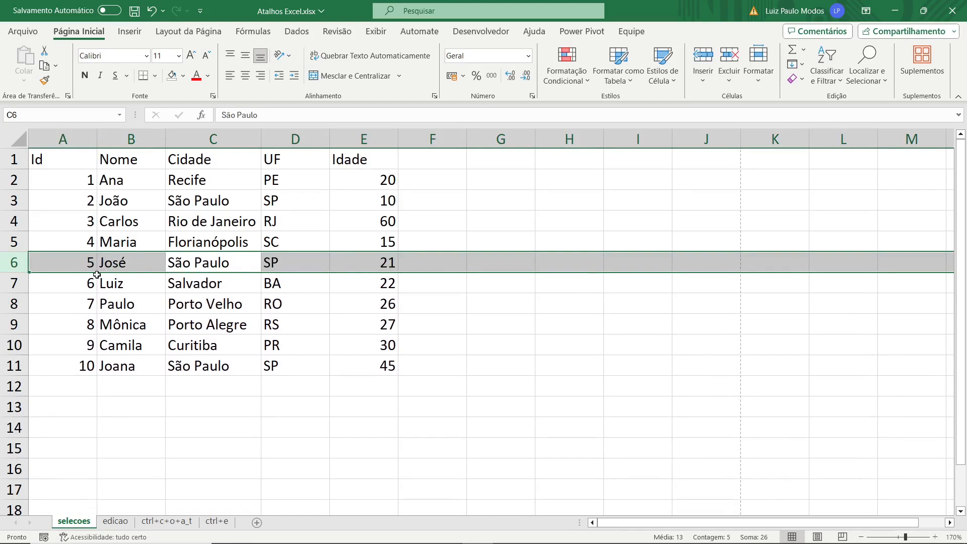
# Insert two blank columns before the Cidade column, and delete those two blank columns again.
pyautogui.click(211, 235)
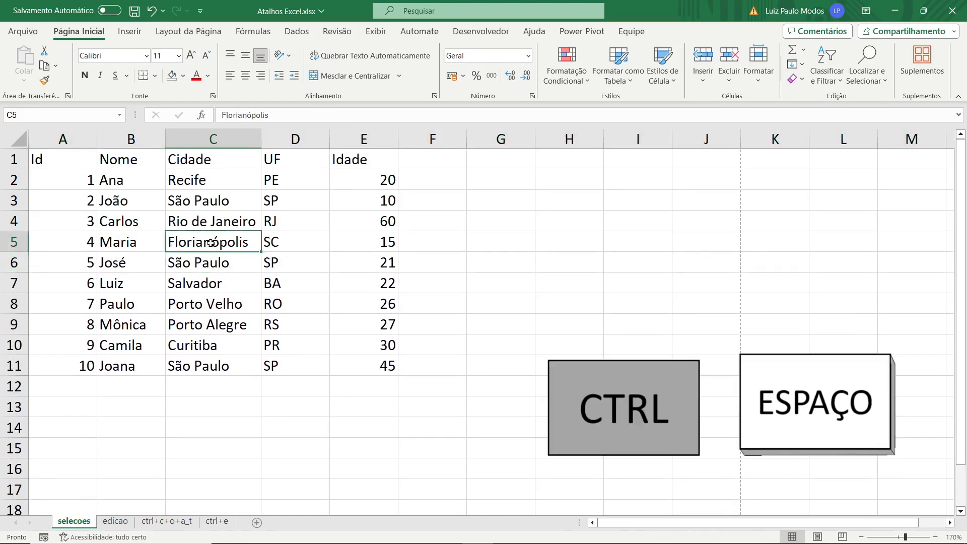
pyautogui.hotkey('ctrl', 'space')
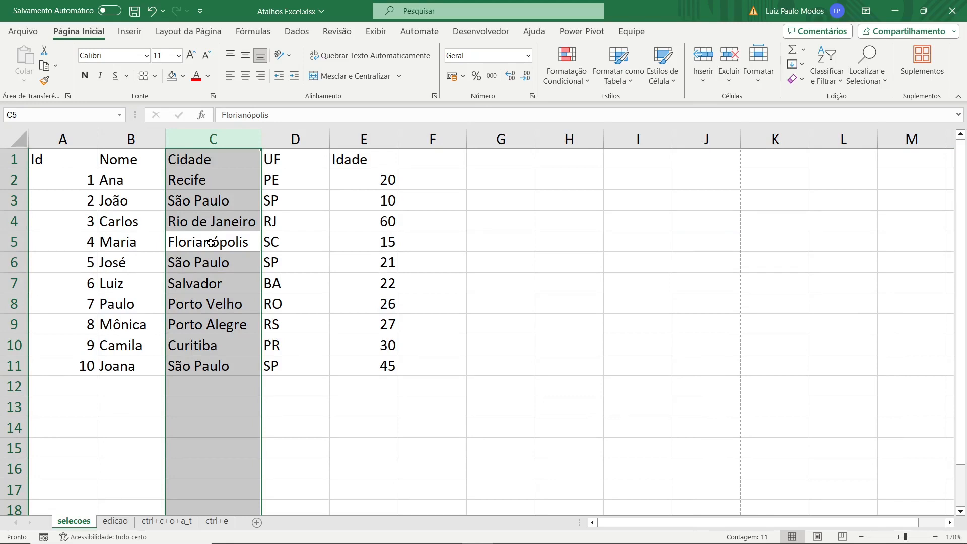
pyautogui.hotkey('ctrl', 'shift', '+')
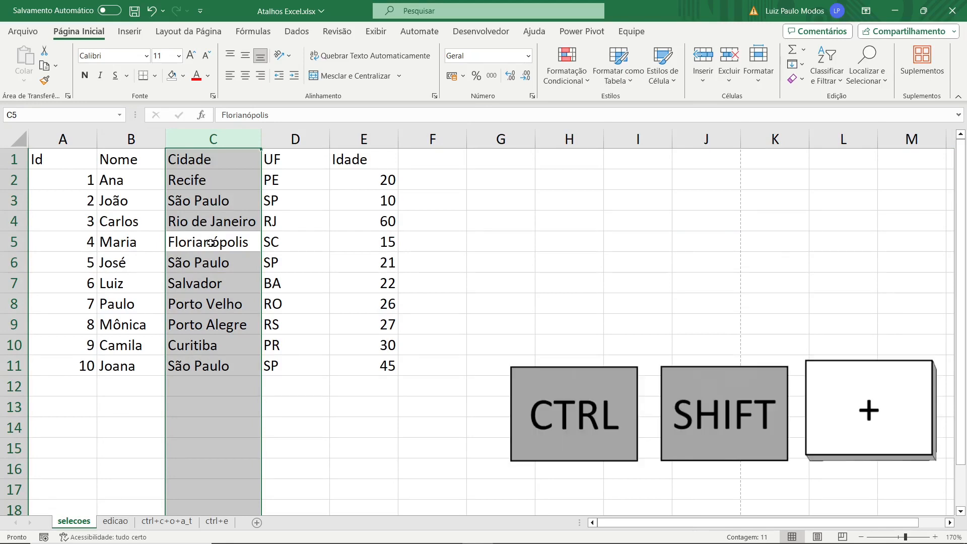
pyautogui.hotkey('ctrl', 'shift', '+')
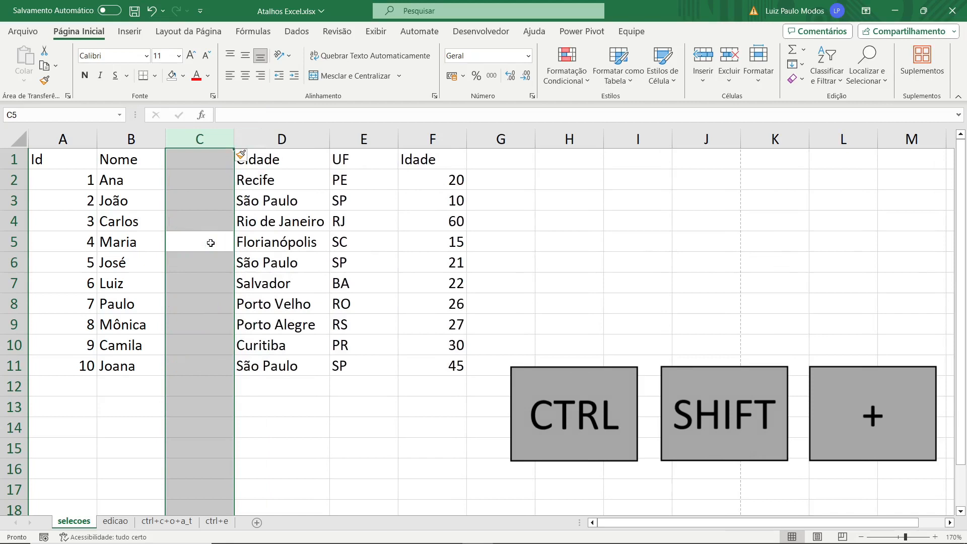
pyautogui.hotkey('ctrl', 'shift', '+')
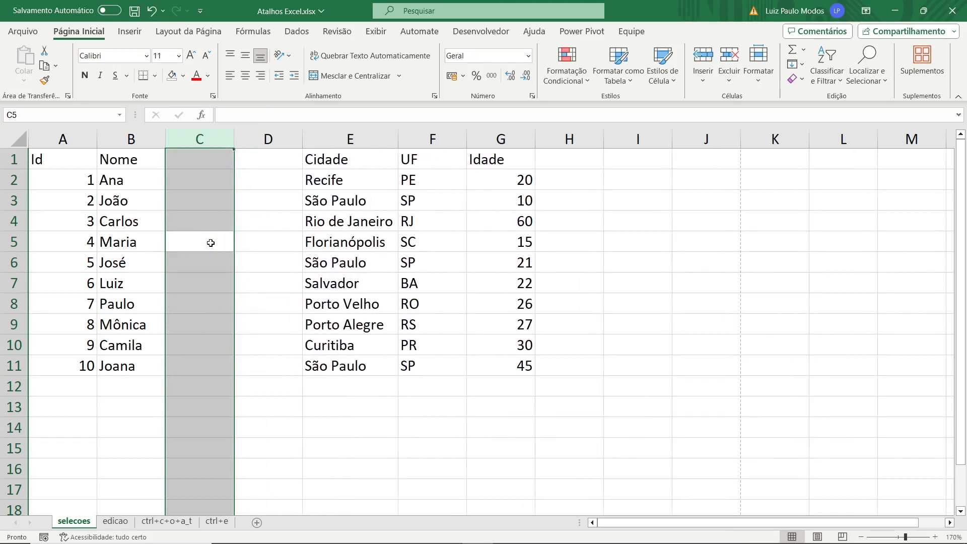
pyautogui.hotkey('ctrl', '-')
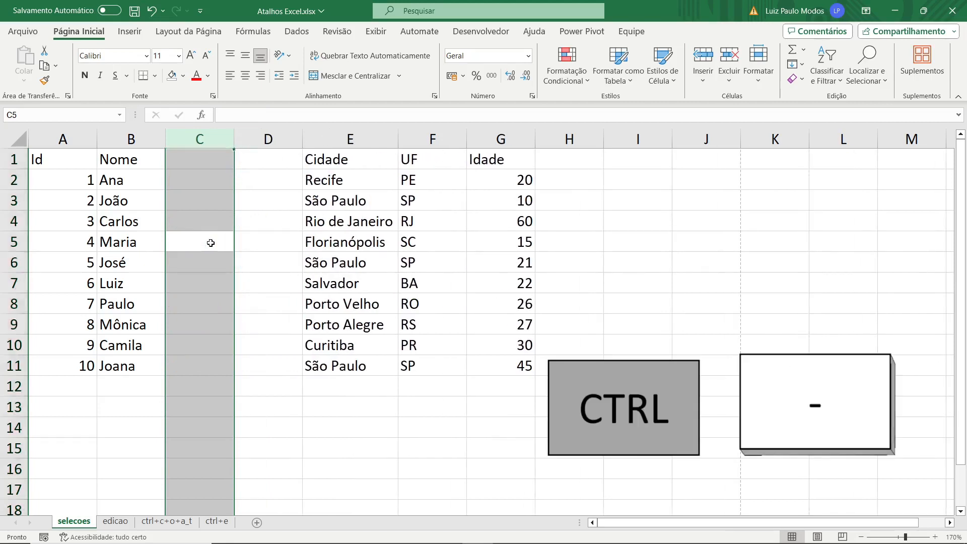
pyautogui.hotkey('ctrl', '-')
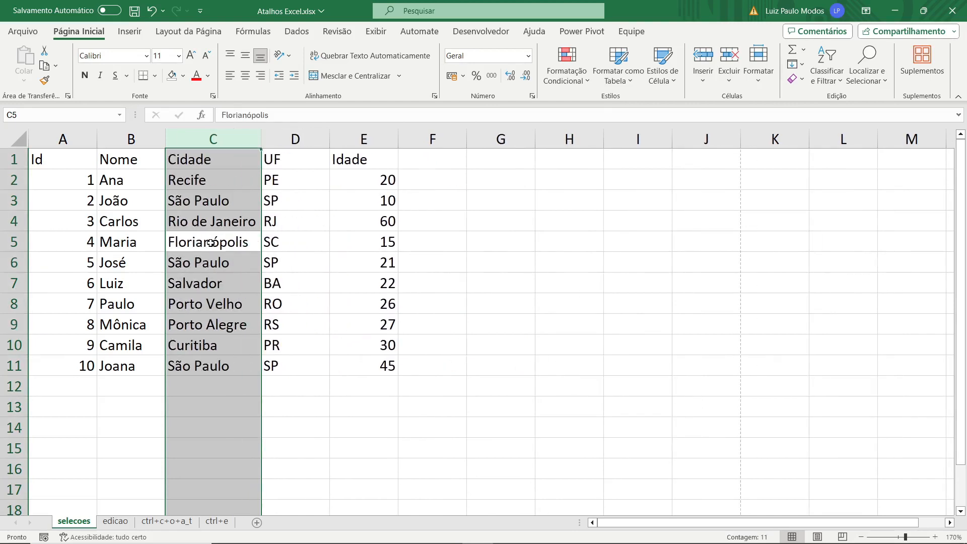
# Select the whole Id column starting from cell A1, extend the selection to the entire sheet, and clear it.
pyautogui.click(78, 161)
pyautogui.hotkey('ctrl', 'space')
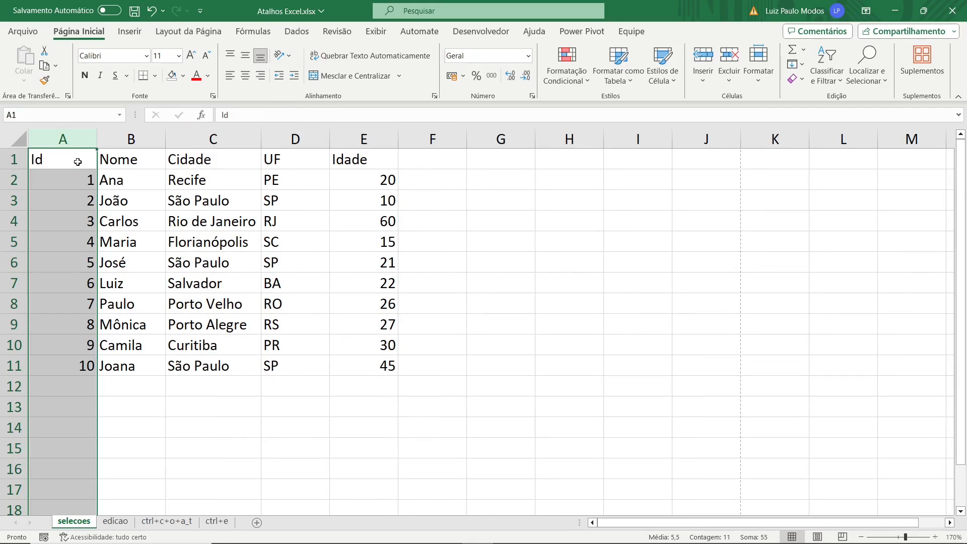
pyautogui.hotkey('shift', 'space')
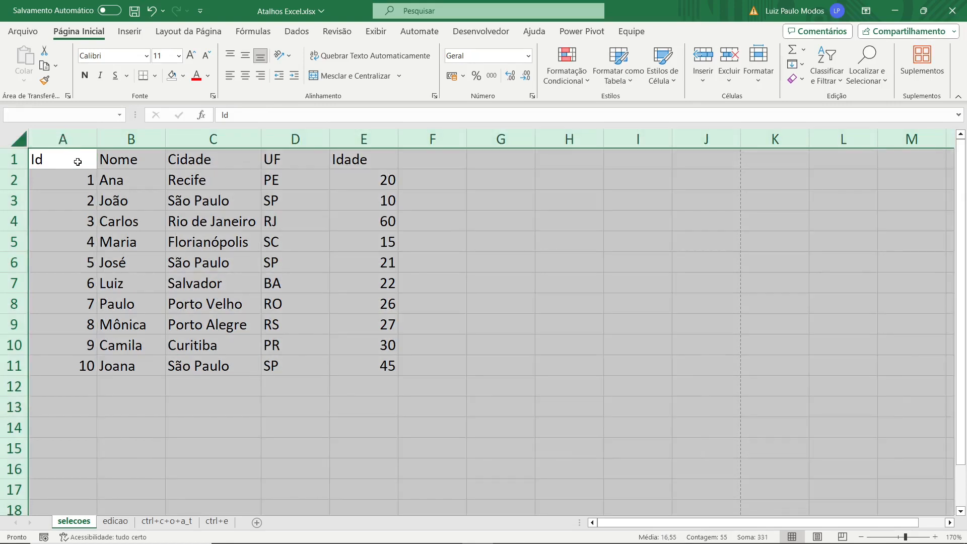
pyautogui.click(100, 180)
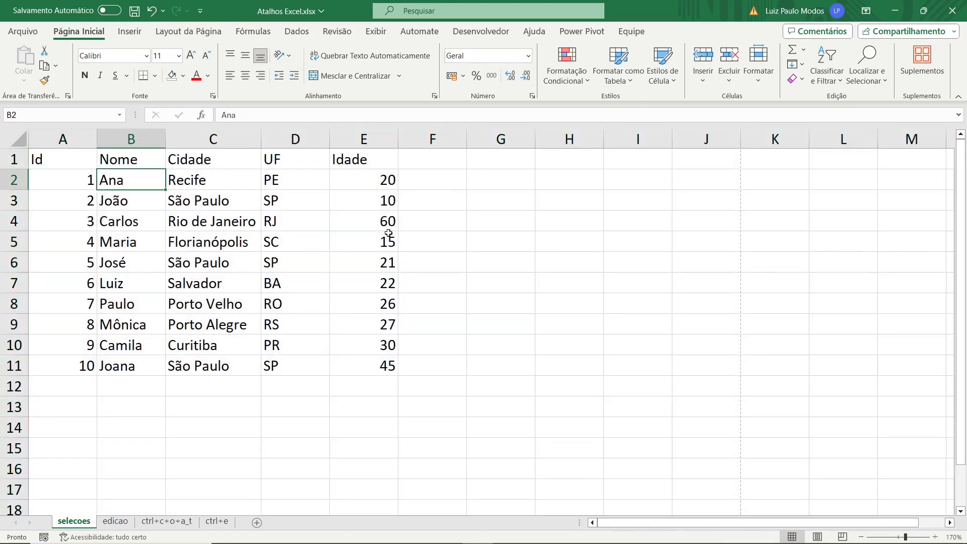
# Select all cells of the sheet starting from the empty cell H3 outside the data table.
pyautogui.click(421, 225)
pyautogui.click(569, 205)
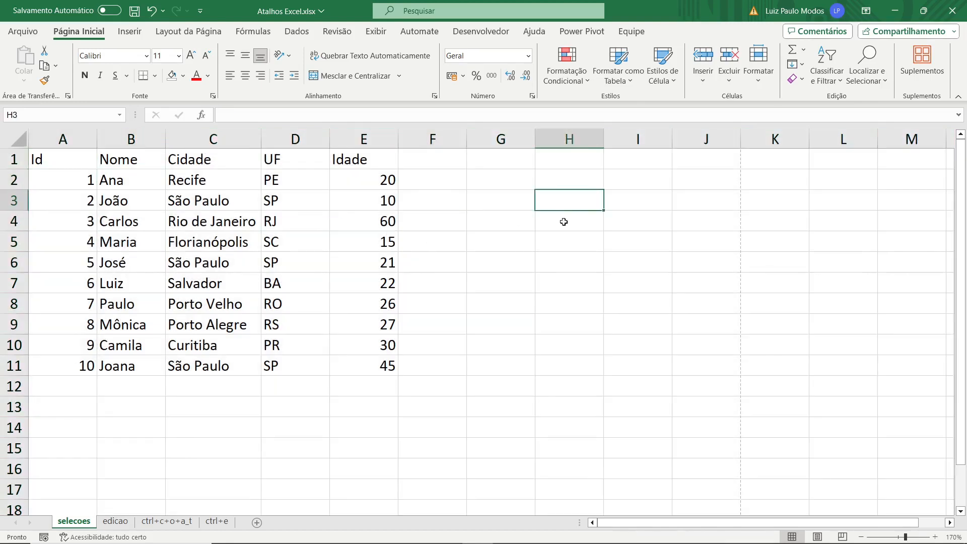
pyautogui.press('ctrl')
pyautogui.hotkey('ctrl', 't')
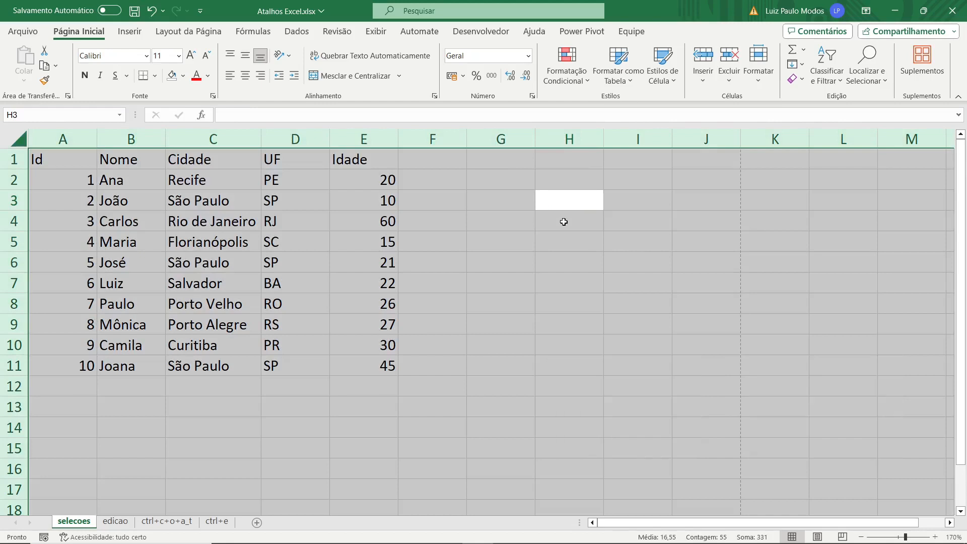
# Select only the data table A1:E11 starting from cell C4 inside it, and clear the selection.
pyautogui.click(568, 233)
pyautogui.click(247, 222)
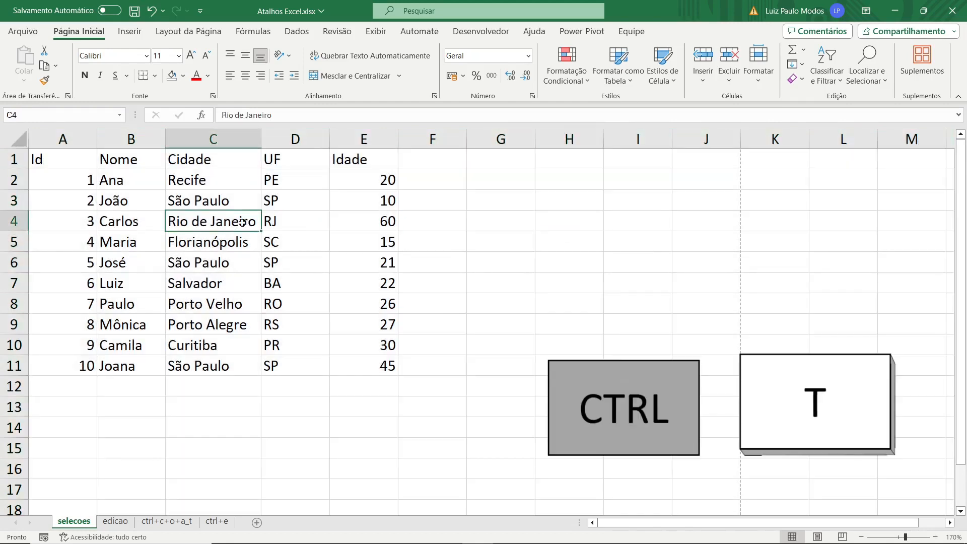
pyautogui.hotkey('ctrl', 't')
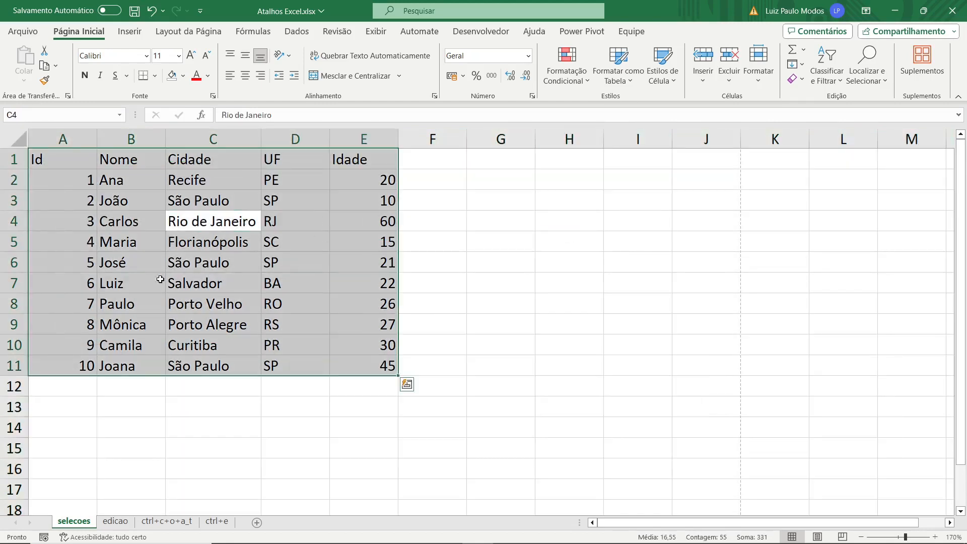
pyautogui.click(259, 269)
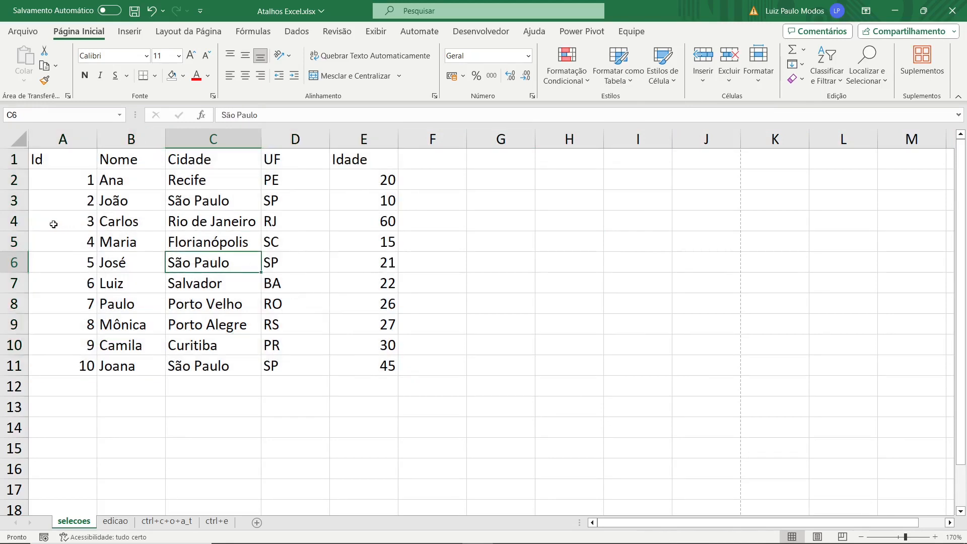
# Try to move the whole of row 4 onto row 7, declining to replace the existing data.
pyautogui.click(147, 215)
pyautogui.hotkey('shift', 'space')
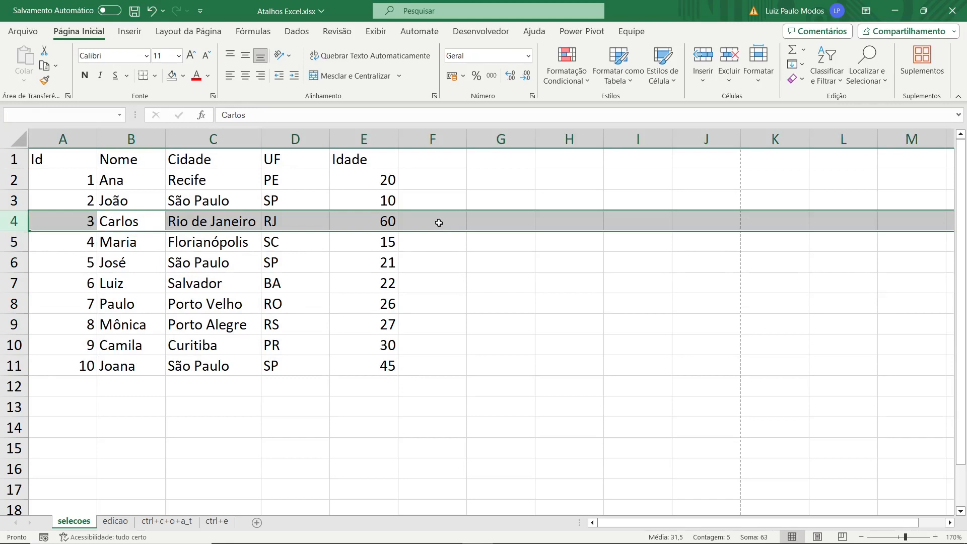
pyautogui.moveTo(438, 230); pyautogui.dragTo(445, 282)
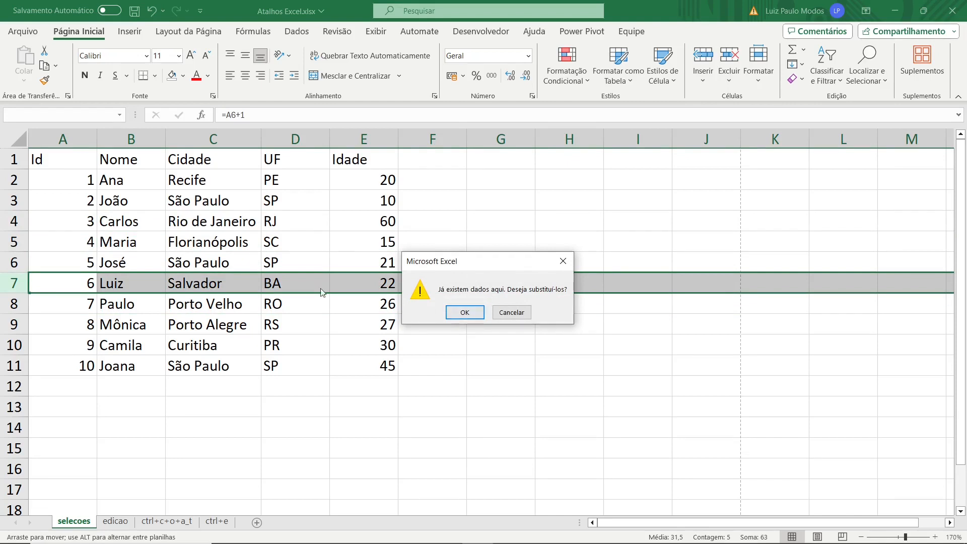
pyautogui.click(525, 317)
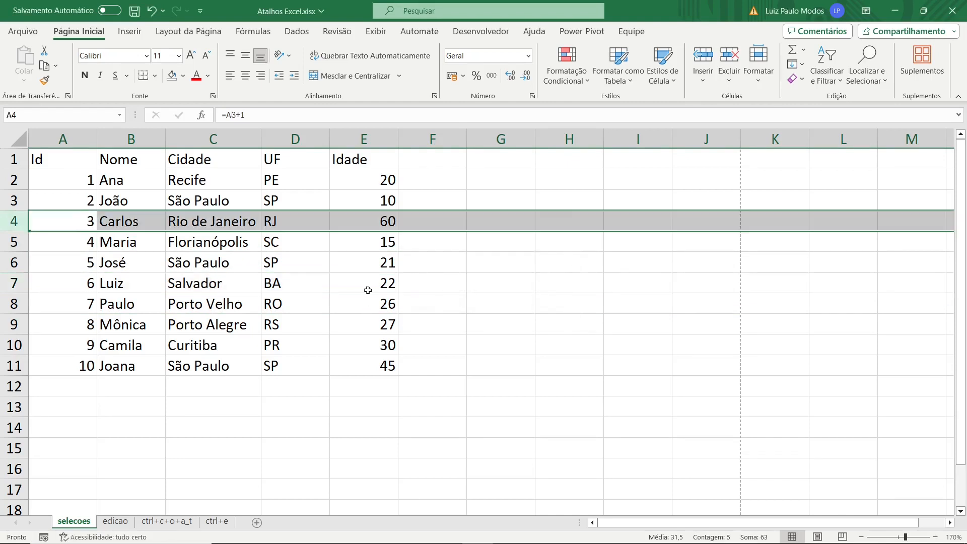
# Move row 4 between rows 6 and 7 without overwriting any data, and undo the move.
pyautogui.moveTo(273, 231); pyautogui.dragTo(254, 281)
pyautogui.press('shift')
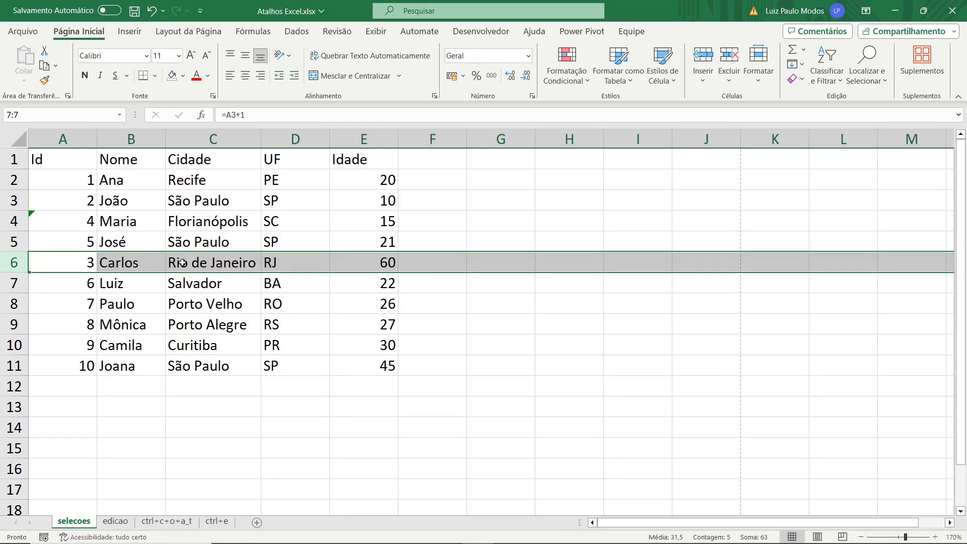
pyautogui.hotkey('ctrl', 'z')
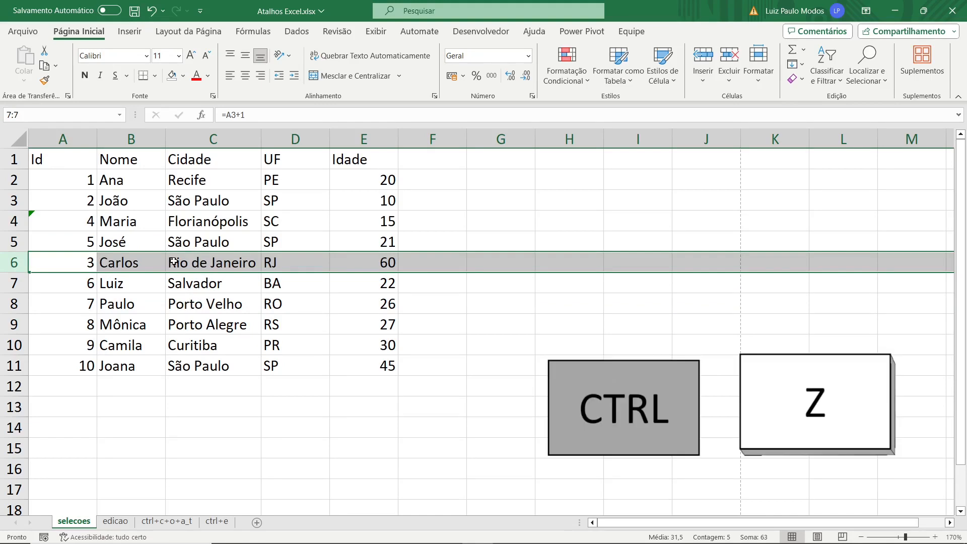
pyautogui.hotkey('ctrl', 'z')
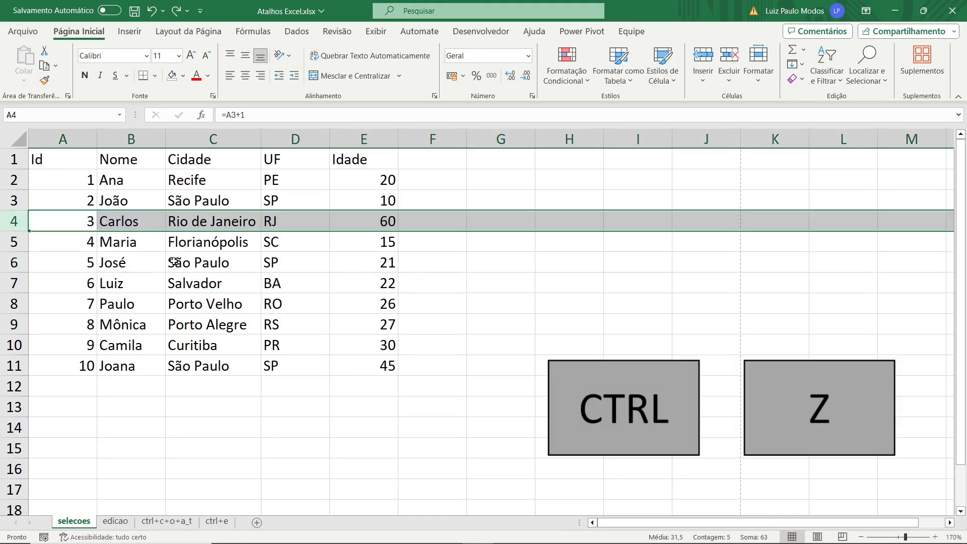
# Jump from cell C4 to the row's last filled cell, its first one, the bottom of the Id column and its header.
pyautogui.click(220, 221)
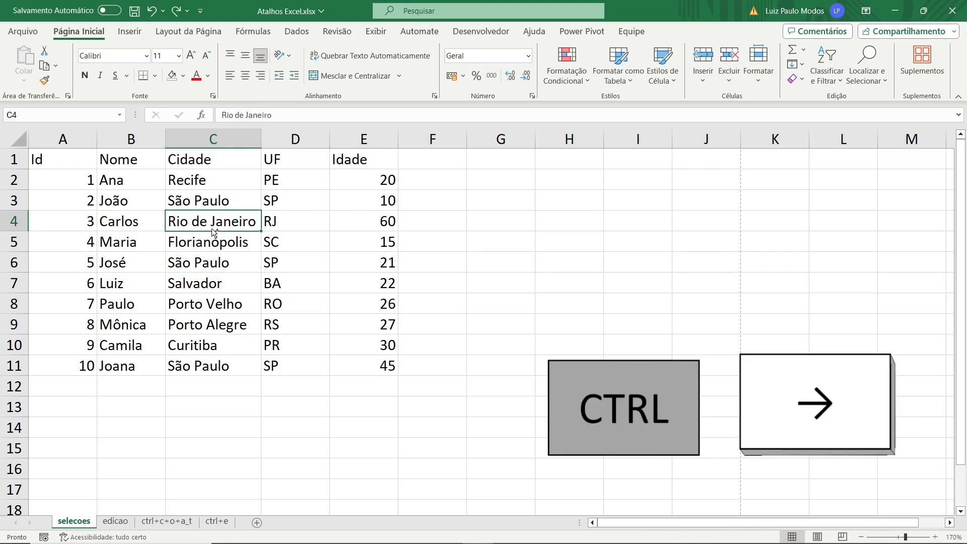
pyautogui.hotkey('ctrl', 'Right')
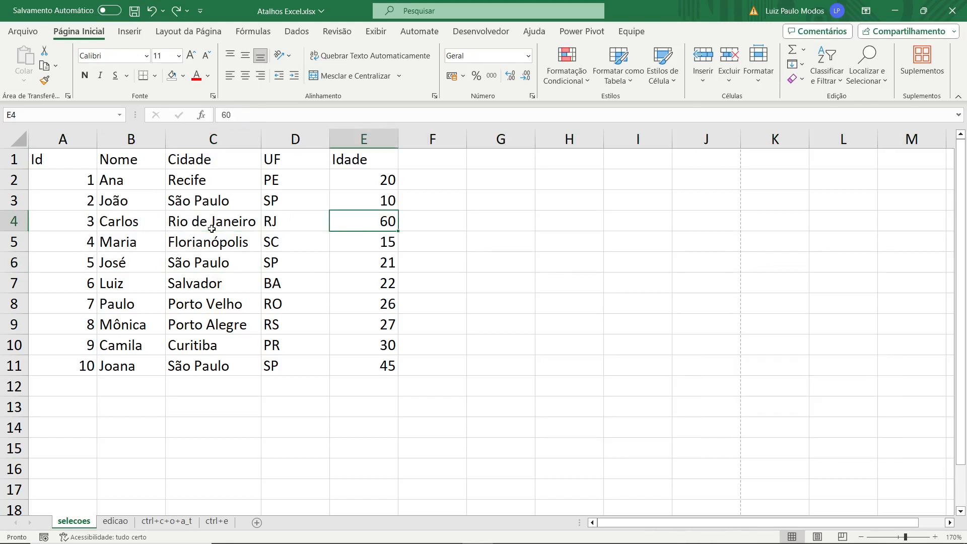
pyautogui.hotkey('ctrl', 'Left')
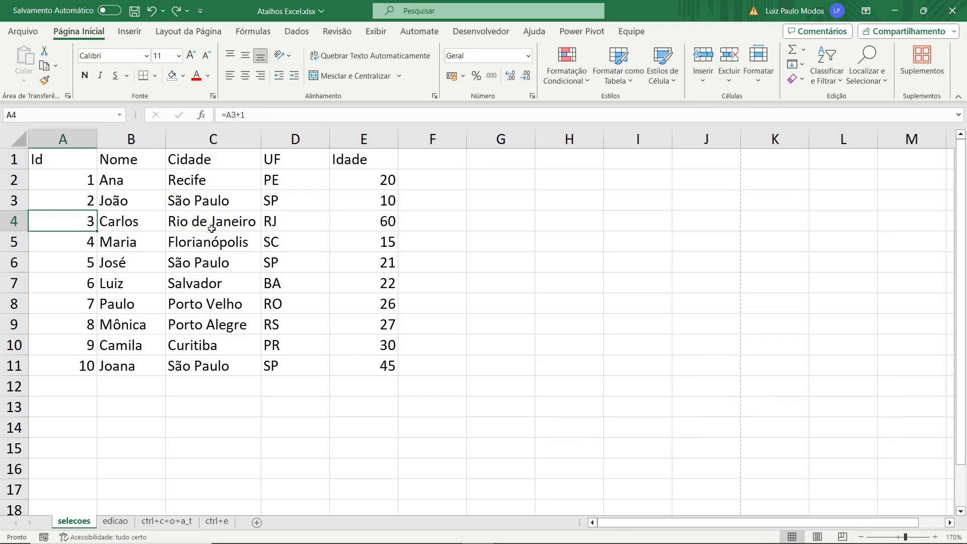
pyautogui.hotkey('ctrl', 'Down')
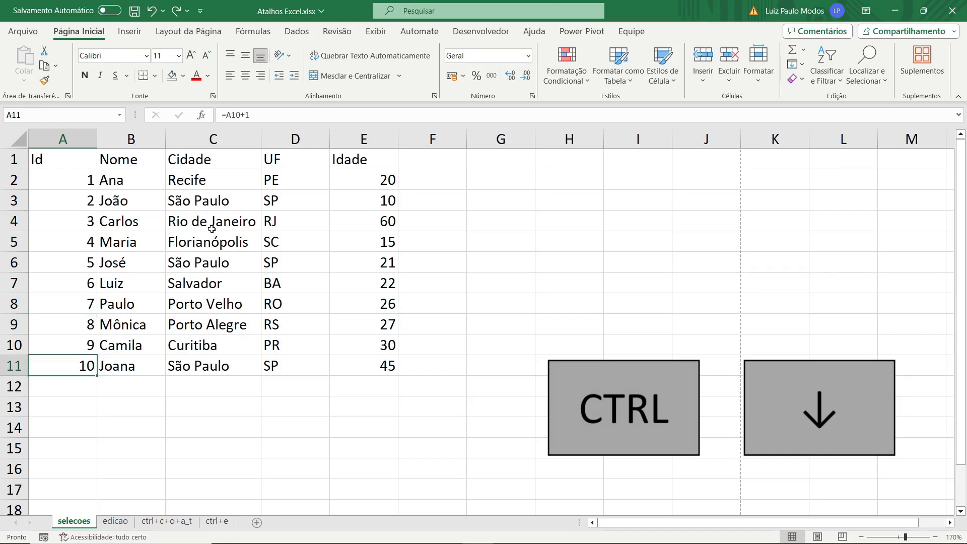
pyautogui.hotkey('ctrl', 'Up')
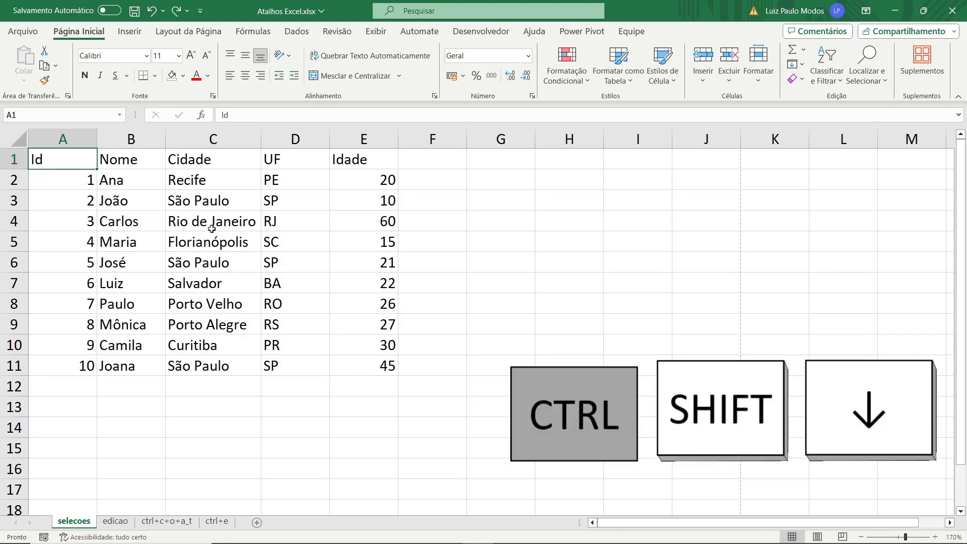
# Extend the selection from A1 down to the last row and across to the Idade column, and clear it.
pyautogui.hotkey('ctrl', 'shift', 'Down')
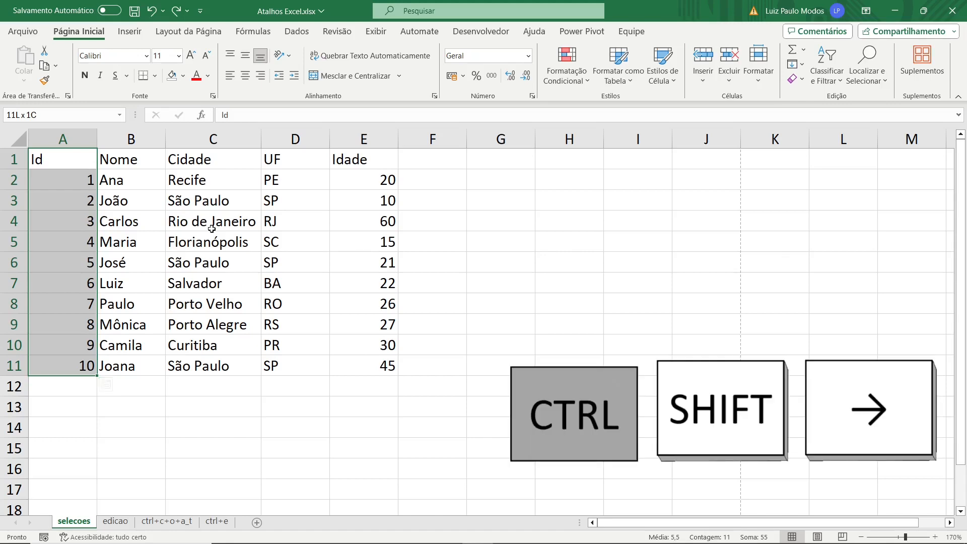
pyautogui.hotkey('ctrl', 'shift', 'Right')
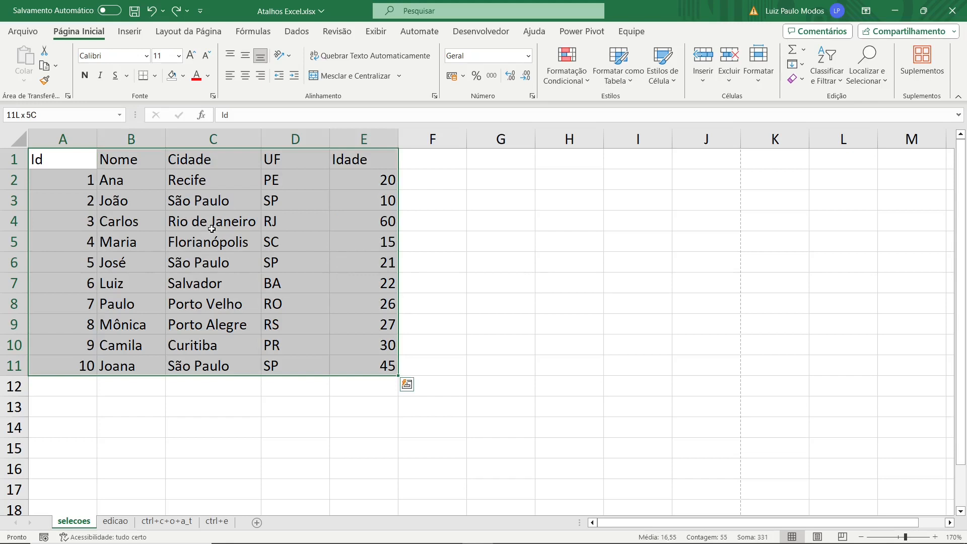
pyautogui.click(164, 206)
# Select the filled cells of the Nome column from its header B1 down to B11.
pyautogui.click(130, 160)
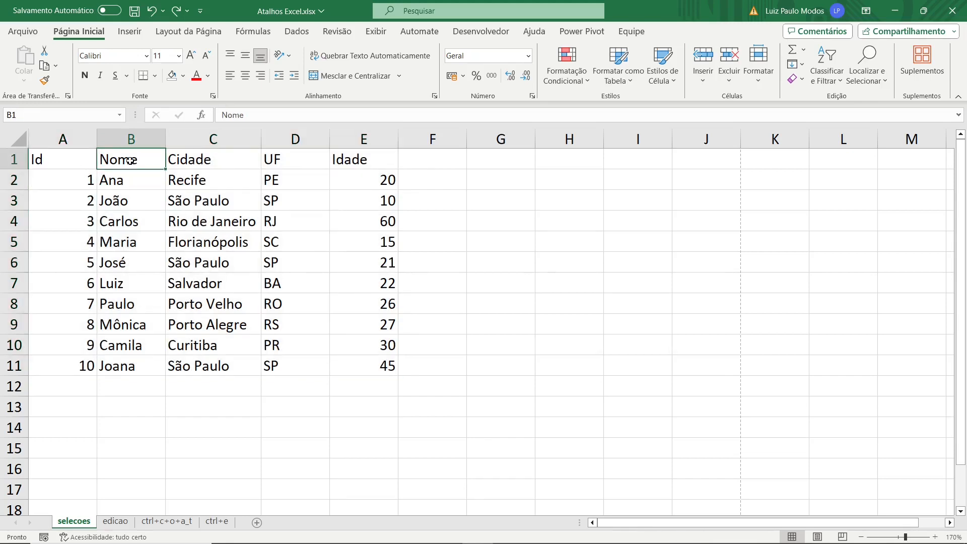
pyautogui.hotkey('ctrl', 'shift', 'Down')
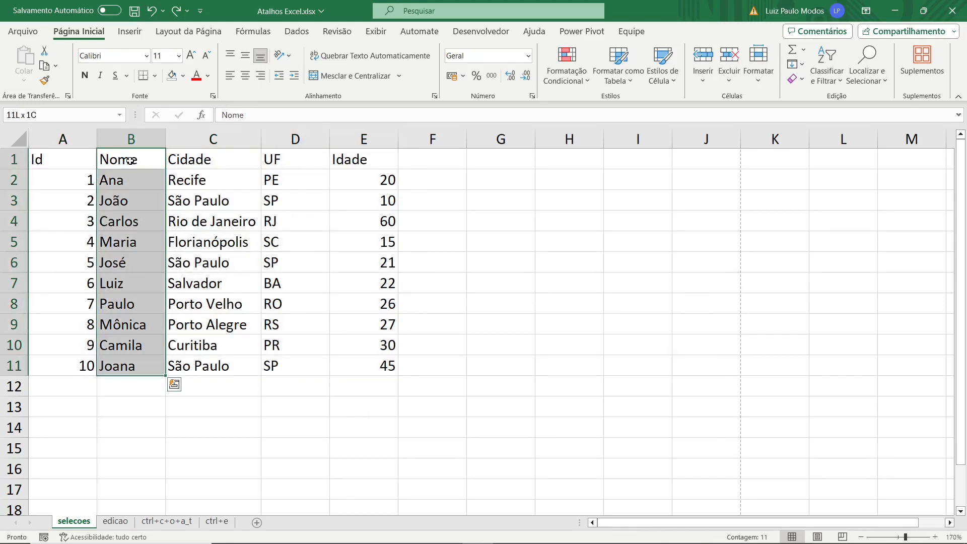
# Replace every occurrence of the first name in B7 with the first name from B3 in the Nome column.
pyautogui.hotkey('ctrl', 'u')
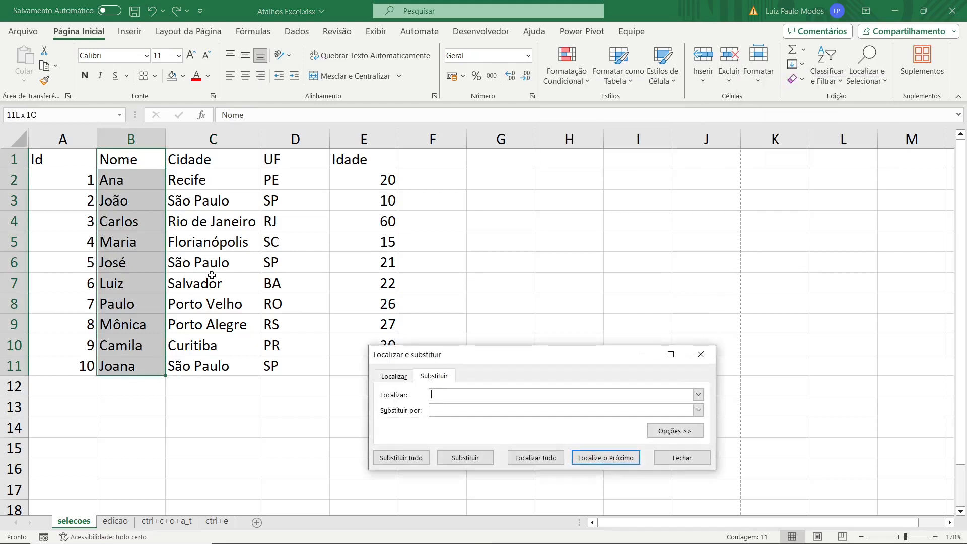
pyautogui.write('luiz')
pyautogui.write('João')
pyautogui.click(397, 457)
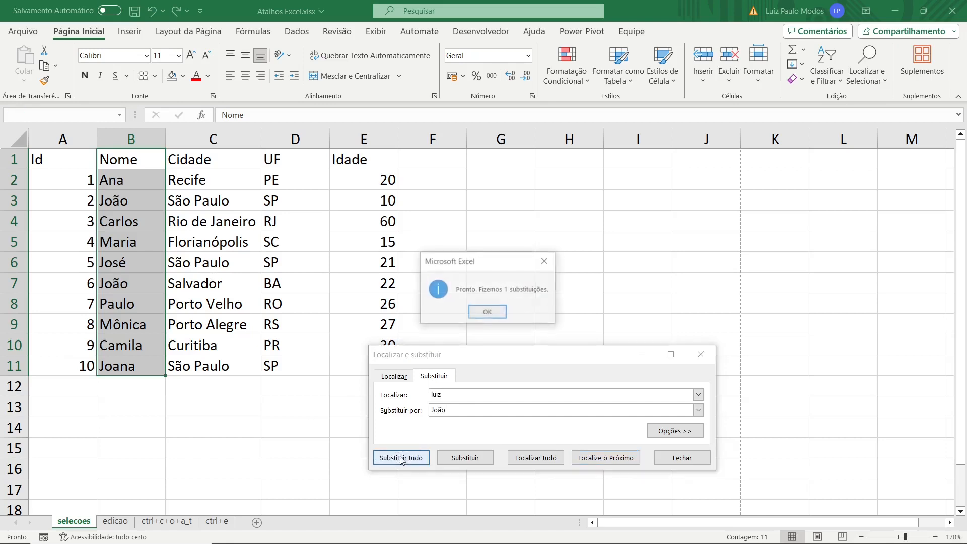
pyautogui.click(476, 310)
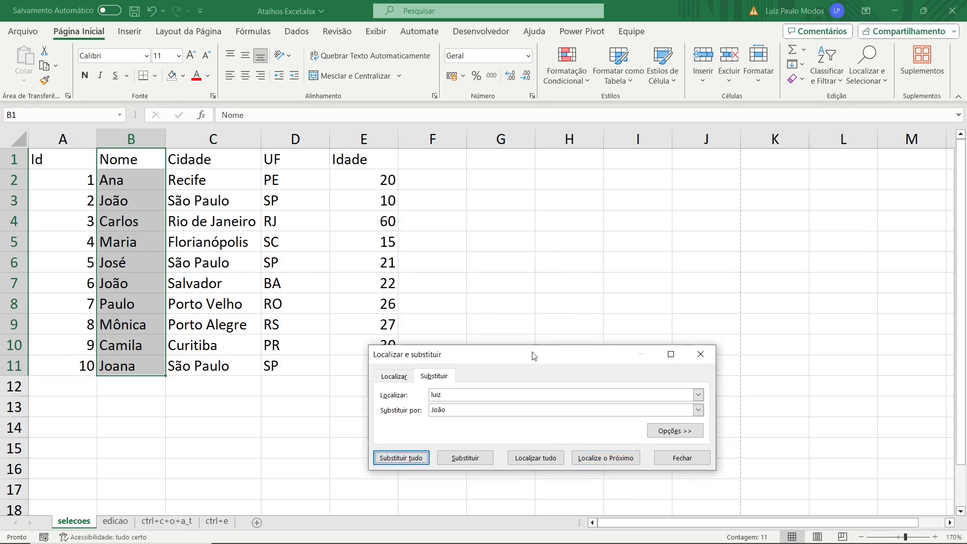
pyautogui.click(699, 354)
pyautogui.click(638, 287)
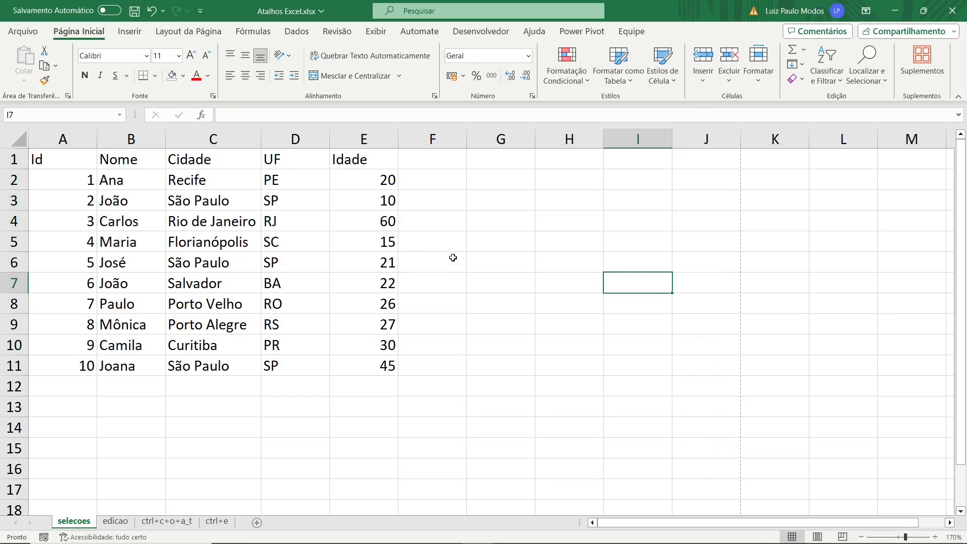
# Search the sheet for the first name in B3 and step through its matches twice.
pyautogui.hotkey('ctrl', 'l')
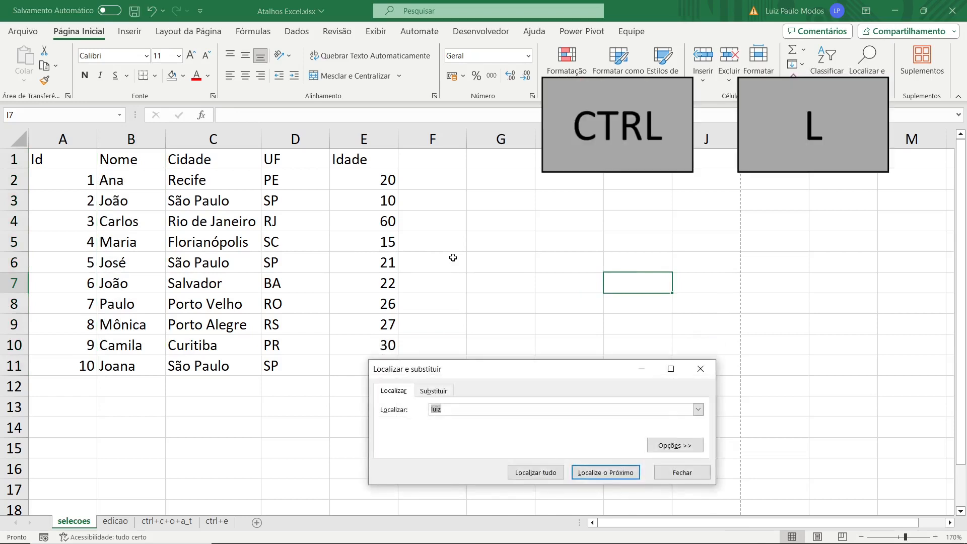
pyautogui.write('joão')
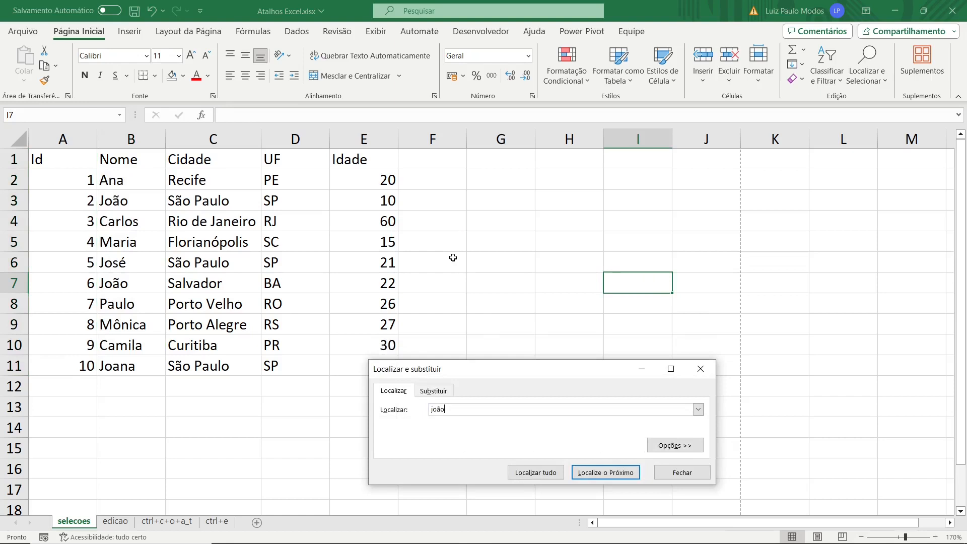
pyautogui.press('Return')
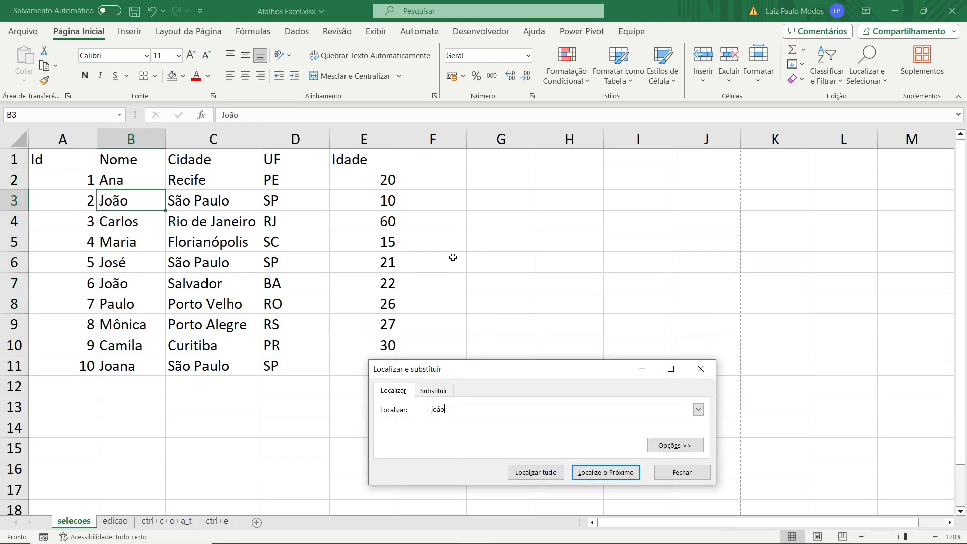
pyautogui.press('Return')
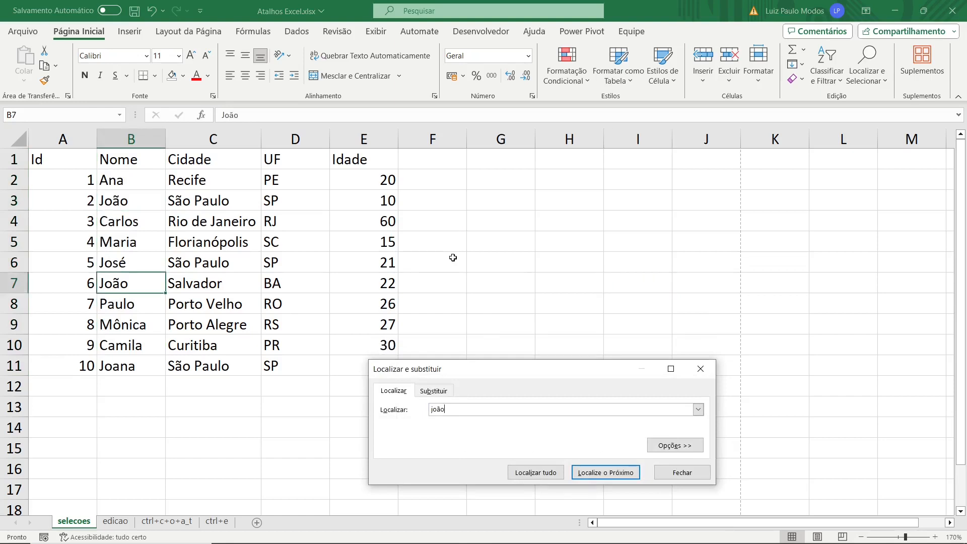
pyautogui.press('Return')
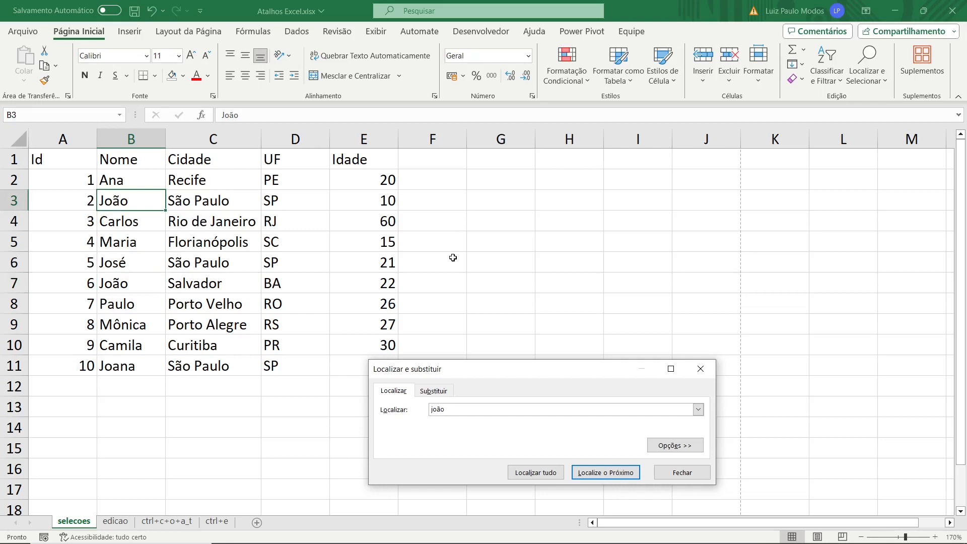
pyautogui.press('Return')
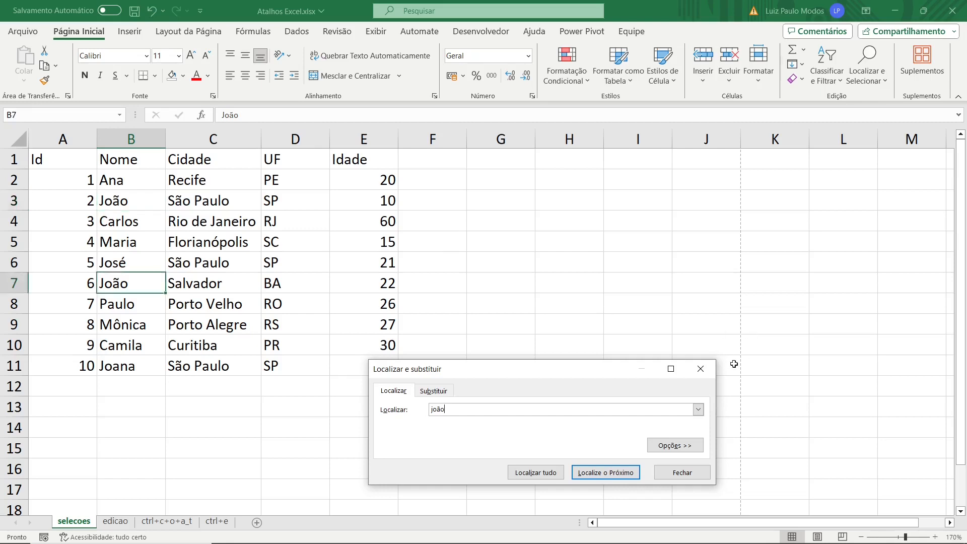
pyautogui.click(700, 369)
# Hide row 5, row 6 and the block of rows 7 to 9.
pyautogui.click(132, 222)
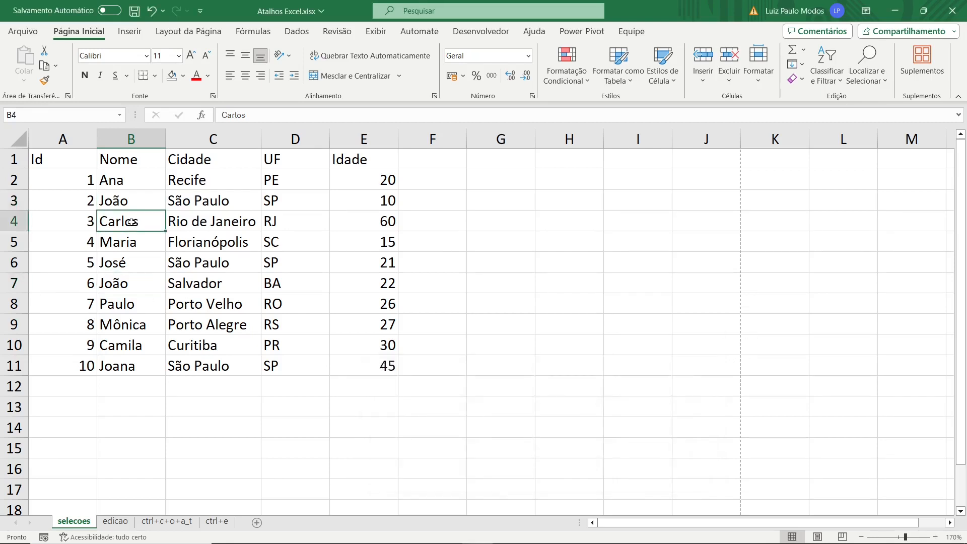
pyautogui.click(141, 243)
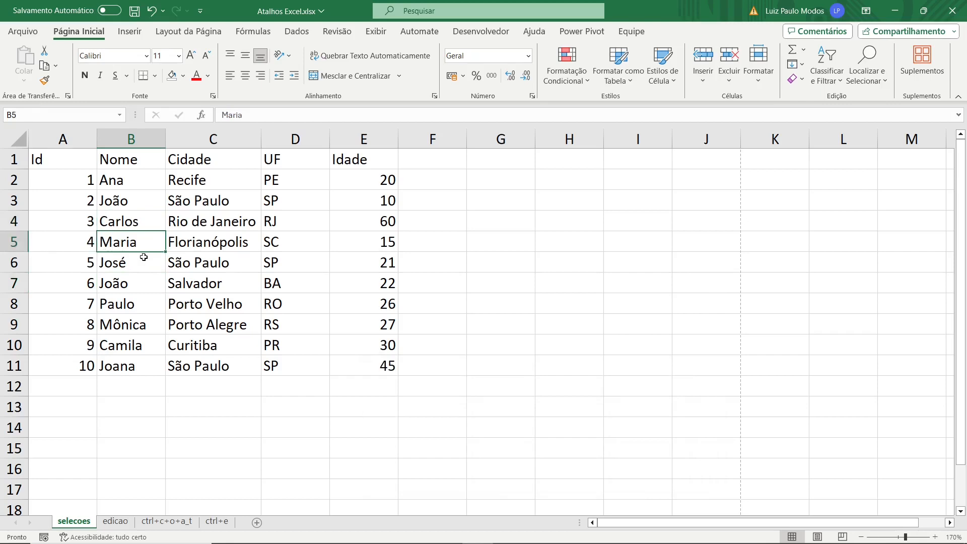
pyautogui.hotkey('ctrl', '9')
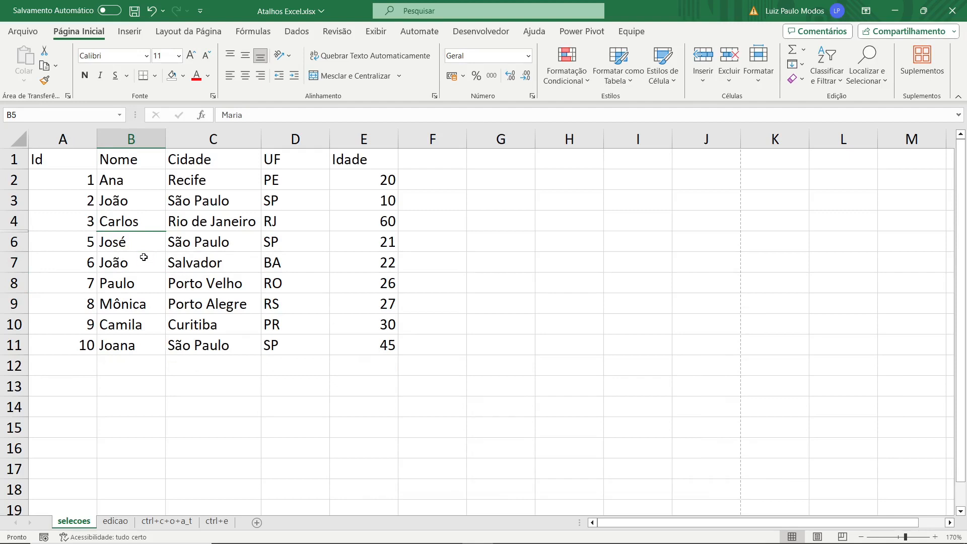
pyautogui.press('Down')
pyautogui.hotkey('ctrl', '9')
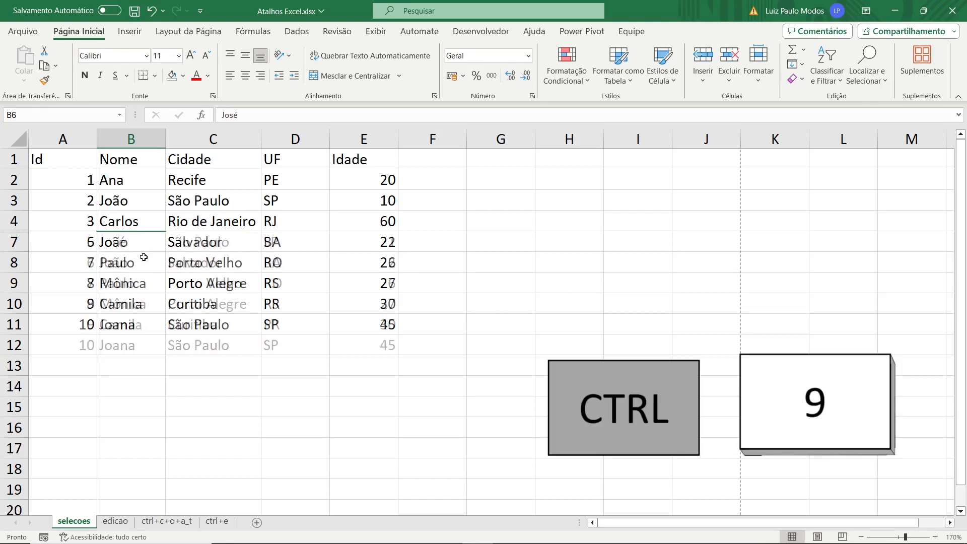
pyautogui.moveTo(11, 249); pyautogui.dragTo(10, 275)
pyautogui.hotkey('ctrl', '9')
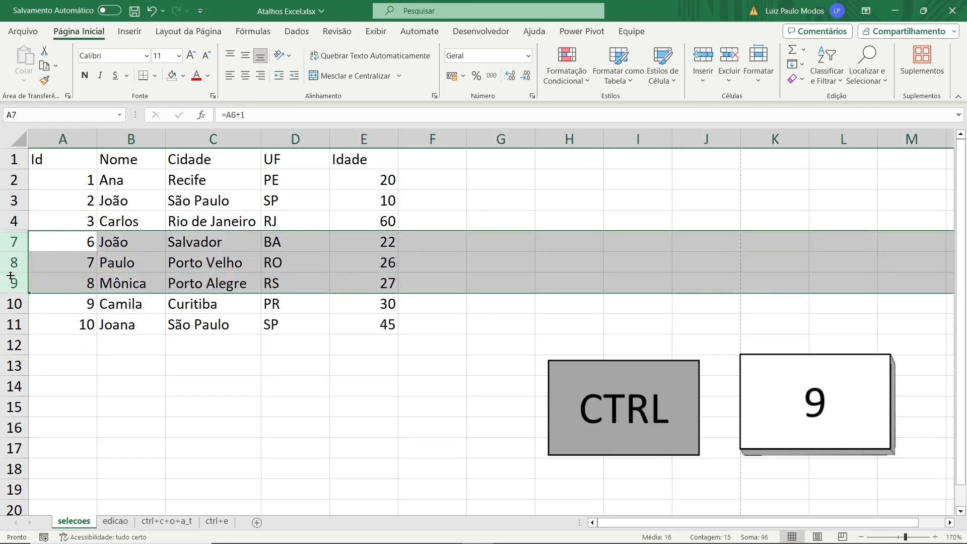
# Hide the Cidade column C and the UF column D.
pyautogui.click(185, 196)
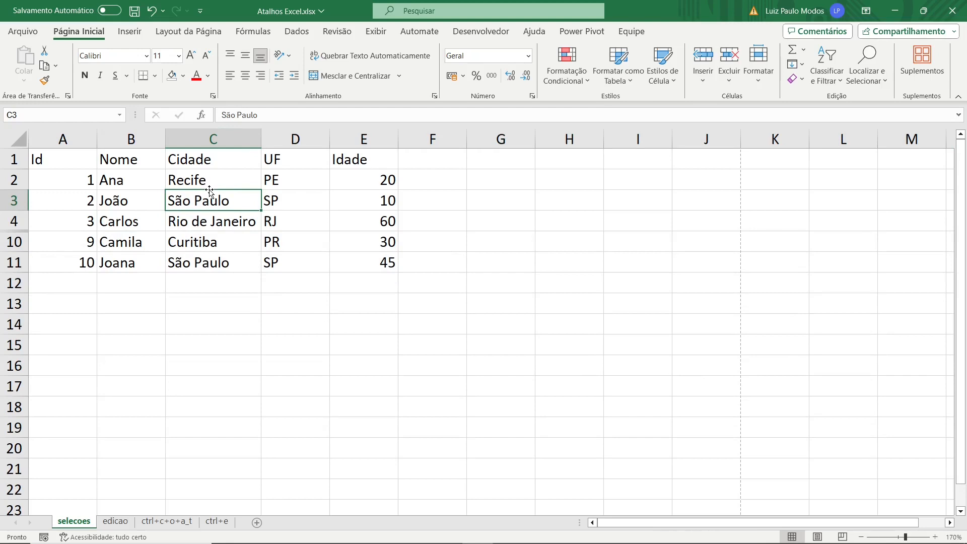
pyautogui.hotkey('ctrl', '0')
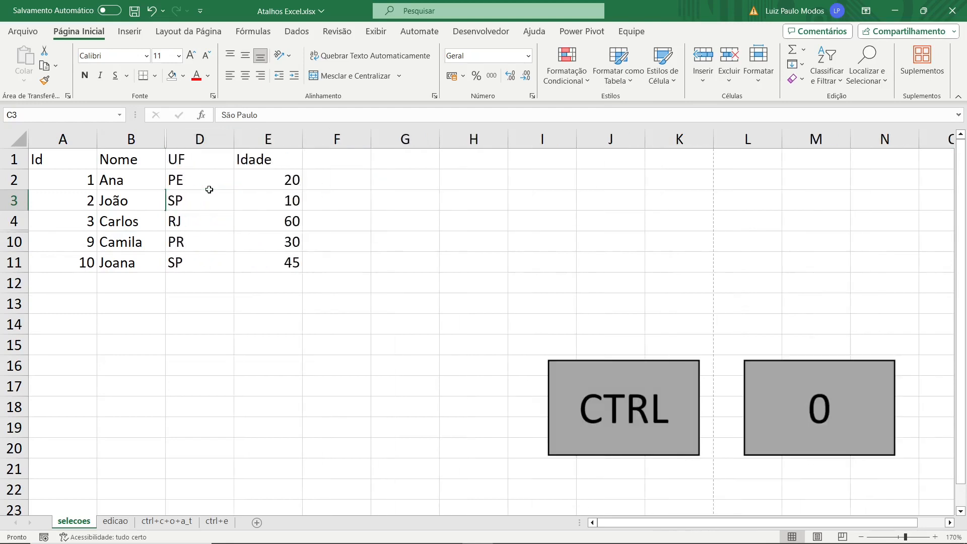
pyautogui.click(209, 189)
pyautogui.hotkey('ctrl', '0')
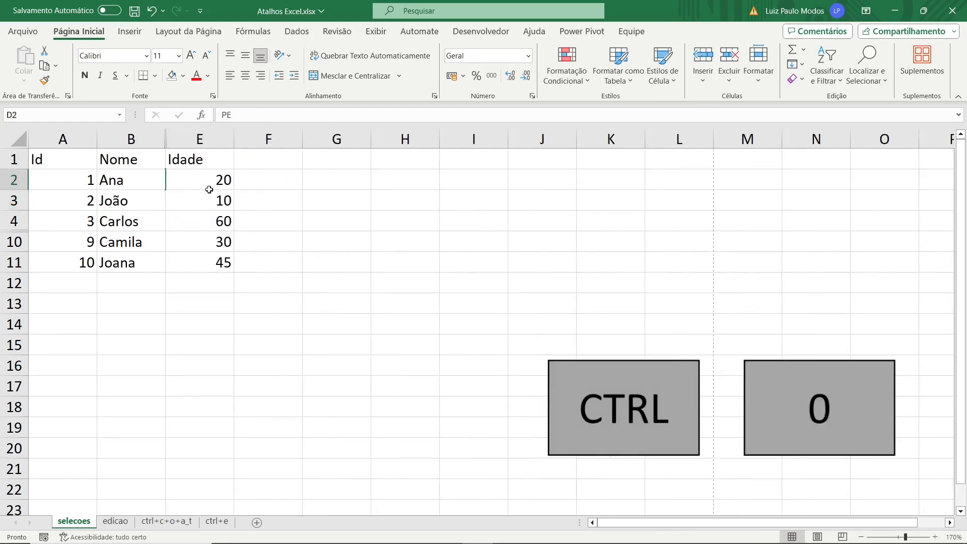
# Unhide rows 5 to 9 and columns C and D.
pyautogui.click(133, 244)
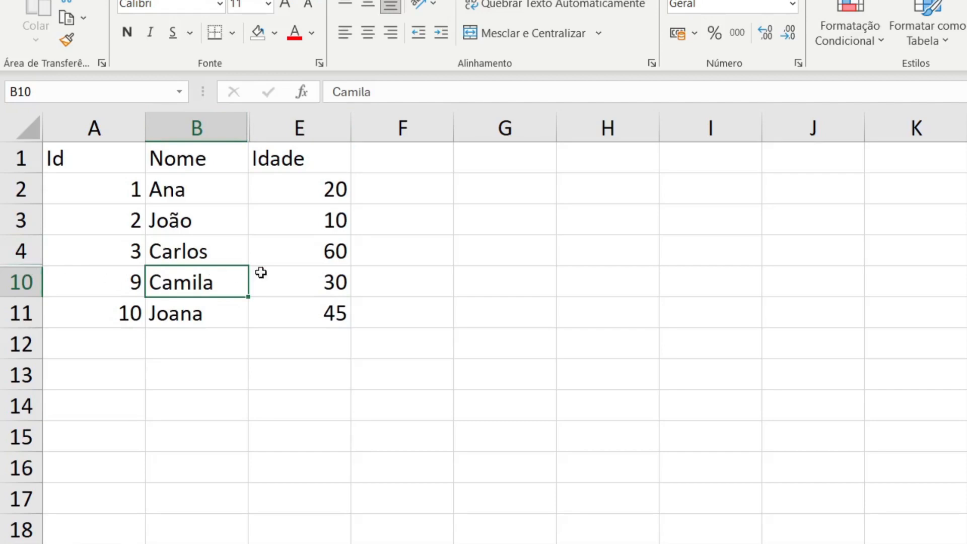
pyautogui.click(462, 270)
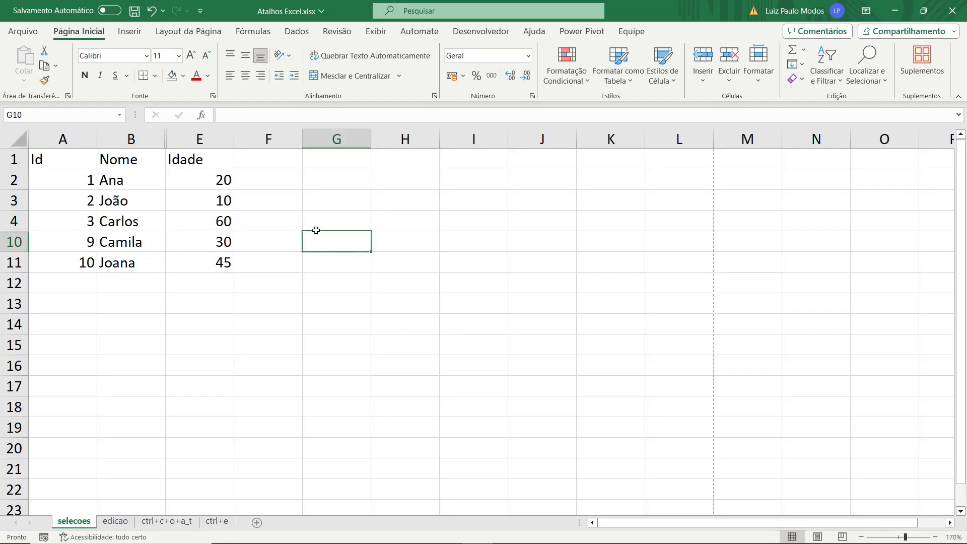
pyautogui.click(553, 315)
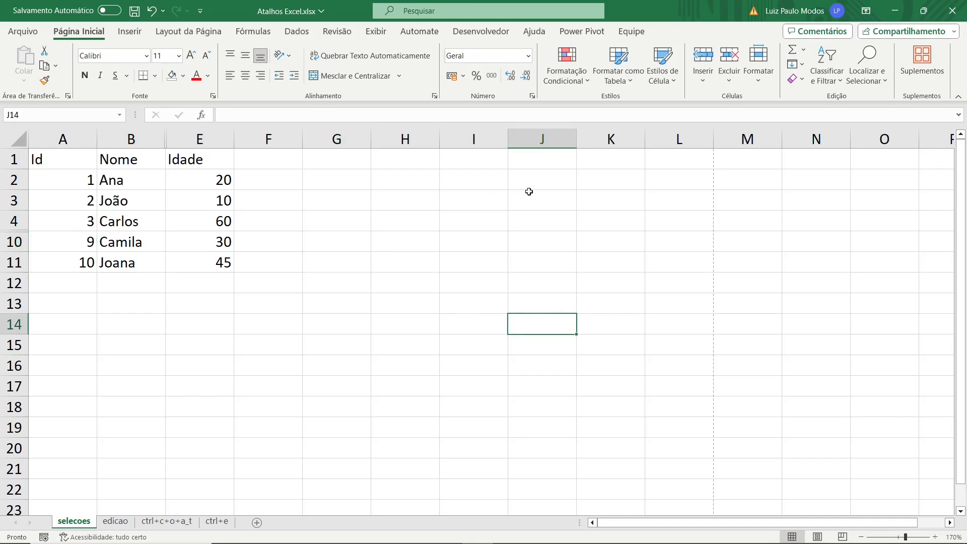
pyautogui.hotkey('alt', ';')
pyautogui.hotkey('alt', ';')
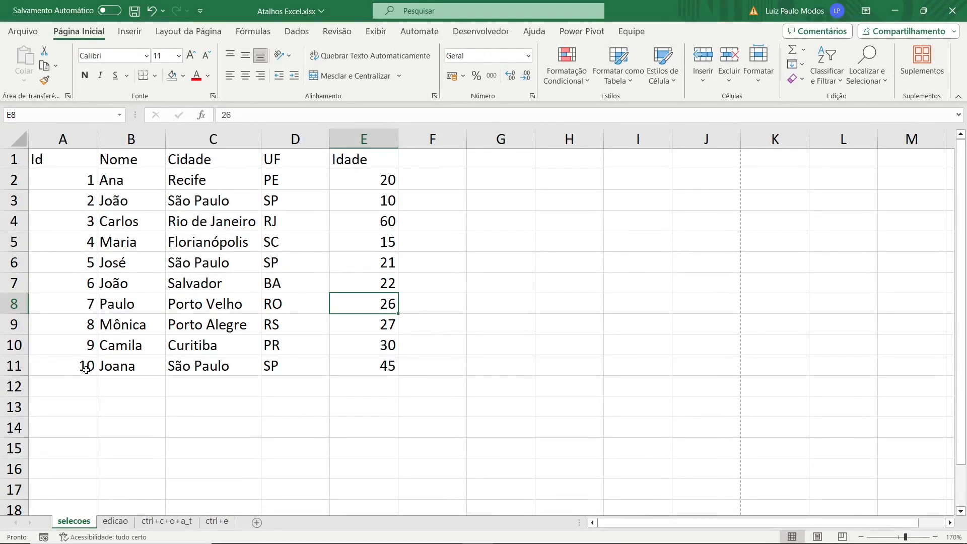
# Copy the Id formula from A11 into A12.
pyautogui.click(86, 369)
pyautogui.click(87, 325)
pyautogui.click(84, 267)
pyautogui.click(78, 366)
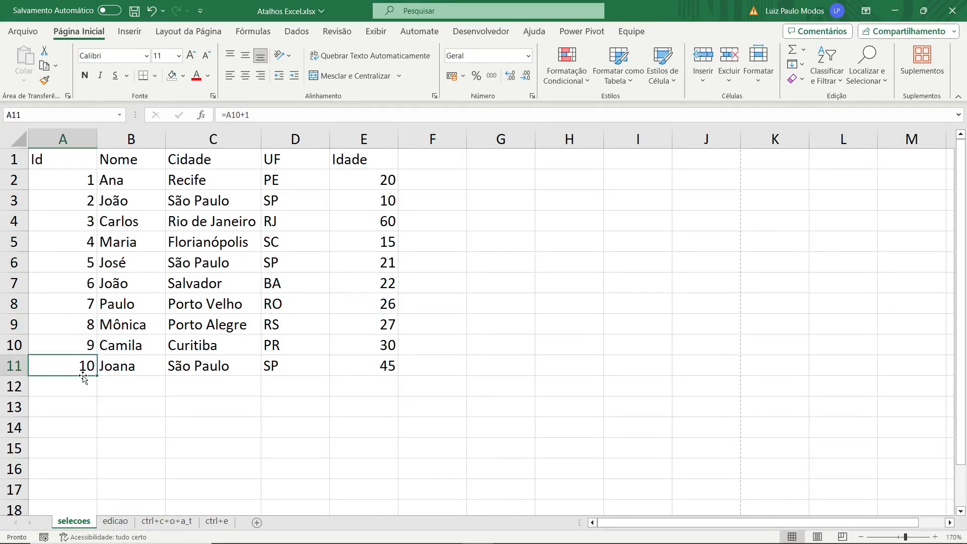
pyautogui.hotkey('ctrl', 'c')
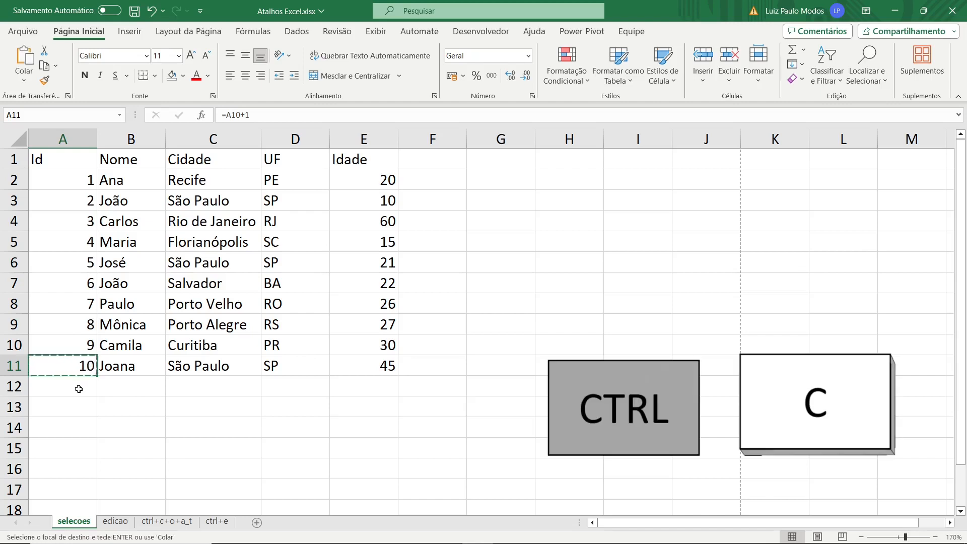
pyautogui.click(79, 389)
pyautogui.hotkey('ctrl', 'v')
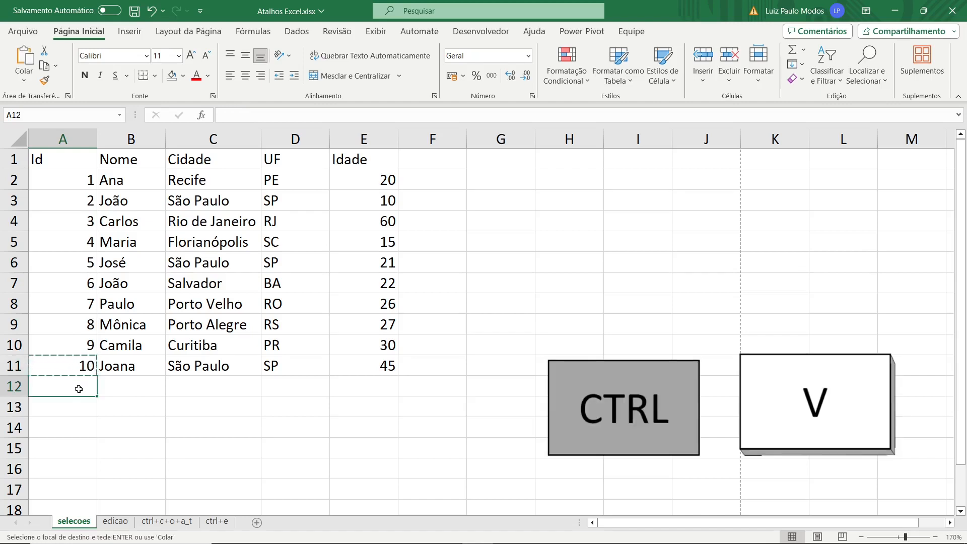
# Enter the person's first name in the Nome cell B12.
pyautogui.click(146, 385)
pyautogui.press('Escape')
pyautogui.write('Luciano')
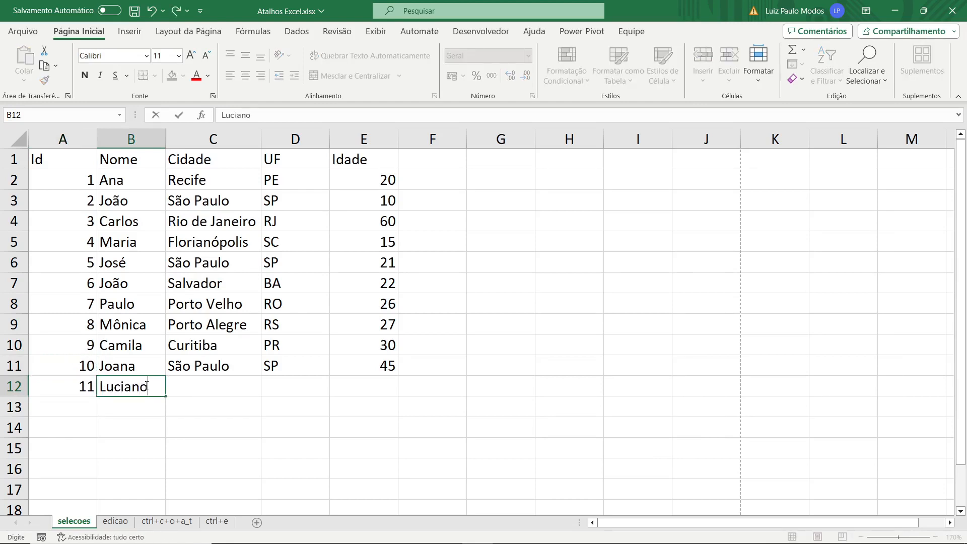
pyautogui.press('Return')
# Fill C12 with Recife and D12 with PE, picking each from the entries already used in its column.
pyautogui.press('Right')
pyautogui.press('Up')
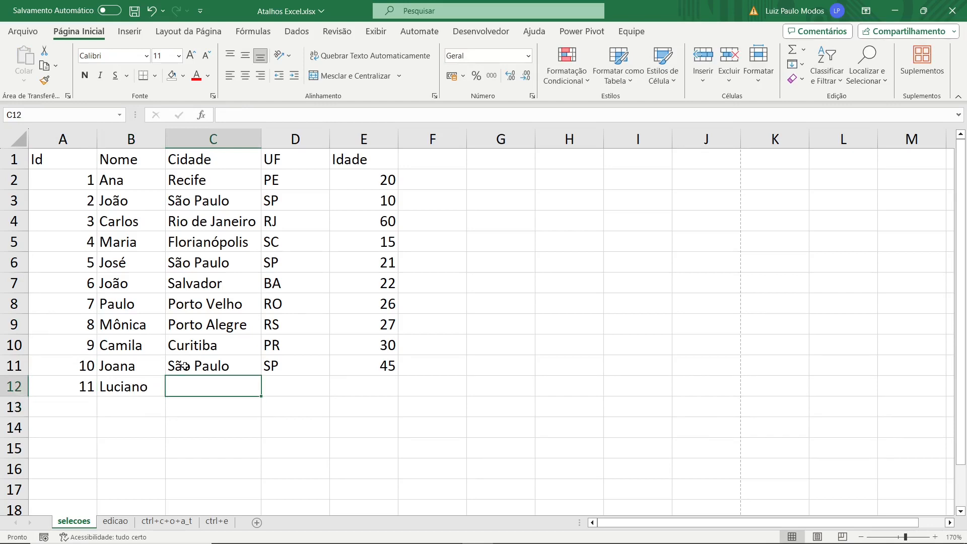
pyautogui.hotkey('alt', 'Down')
pyautogui.hotkey('alt', 'Down')
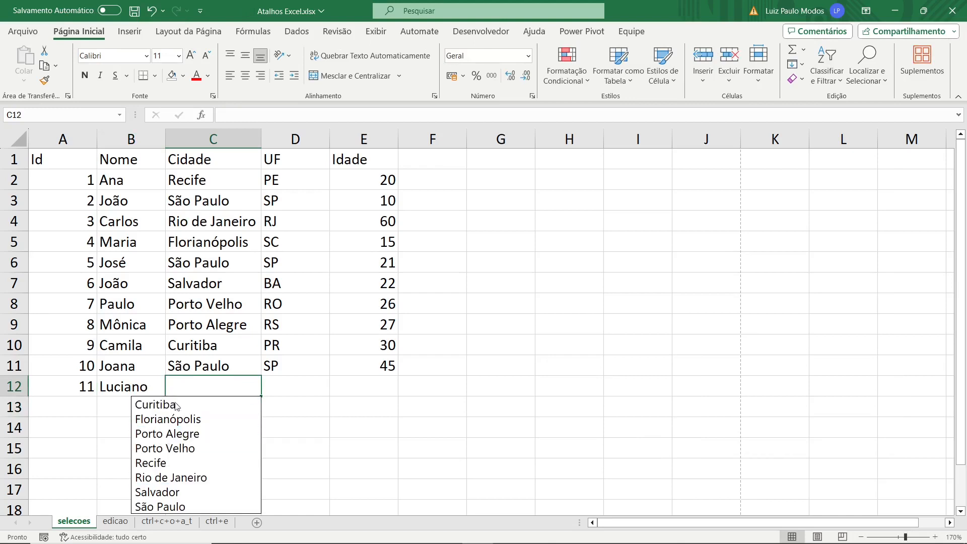
pyautogui.click(160, 462)
pyautogui.click(296, 383)
pyautogui.hotkey('alt', 'Down')
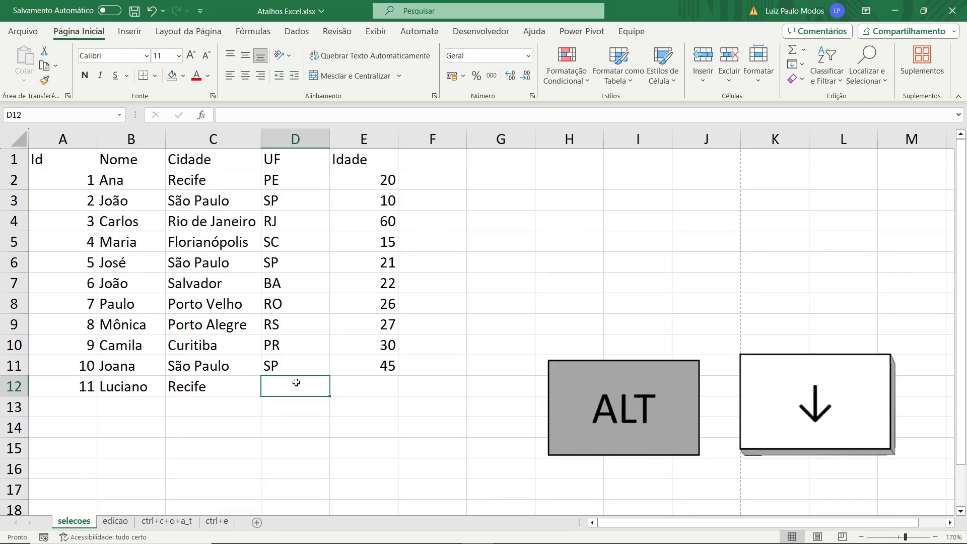
pyautogui.hotkey('alt', 'Down')
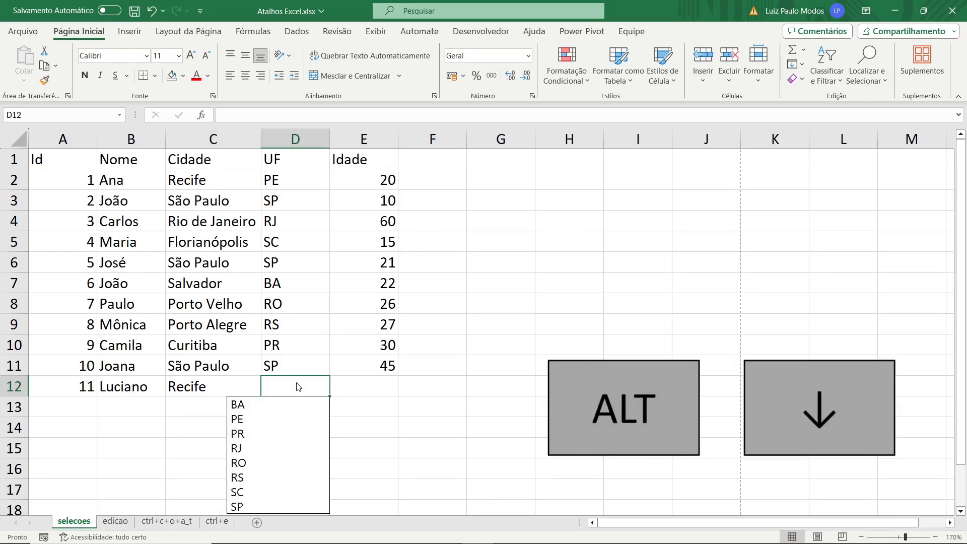
pyautogui.click(259, 424)
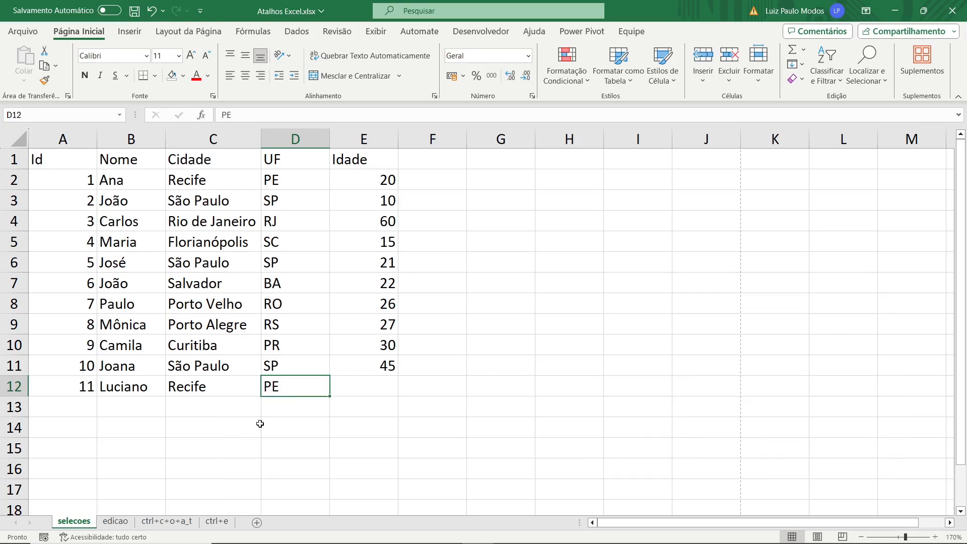
# Enter 50 as the Idade in E12 and add an AutoSum of E2:E12 in E13.
pyautogui.click(364, 385)
pyautogui.write('50')
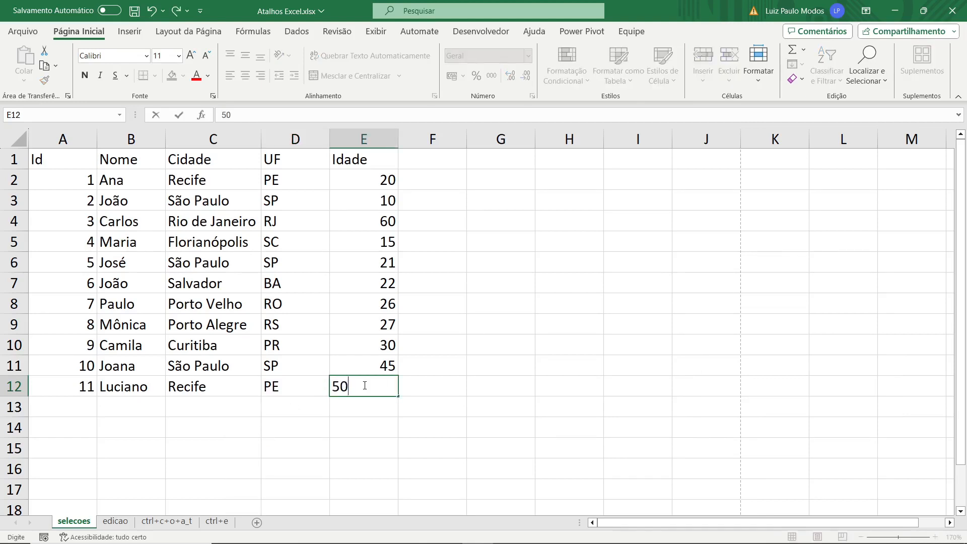
pyautogui.press('Return')
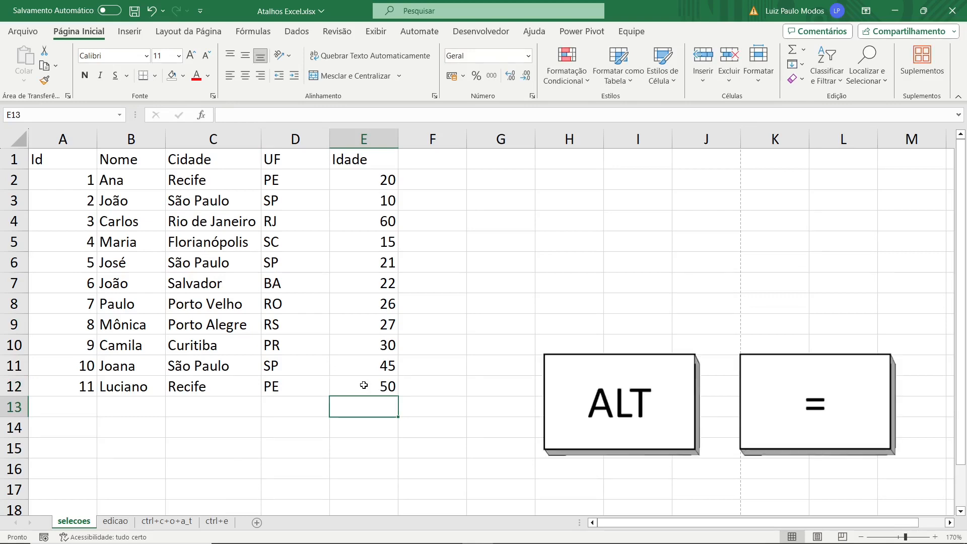
pyautogui.hotkey('alt', '=')
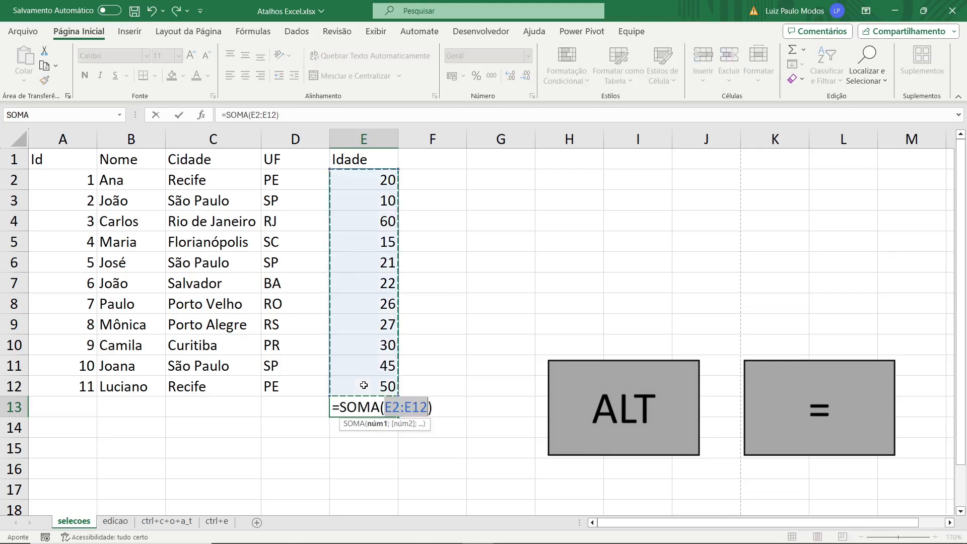
pyautogui.press('Return')
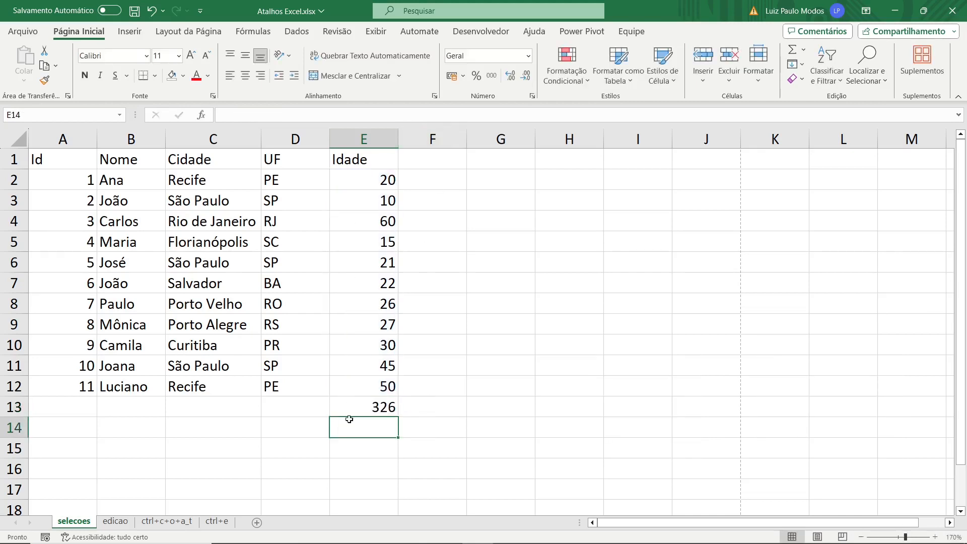
# Try copying the Idade sum from E13 into I4, and undo the paste.
pyautogui.click(374, 407)
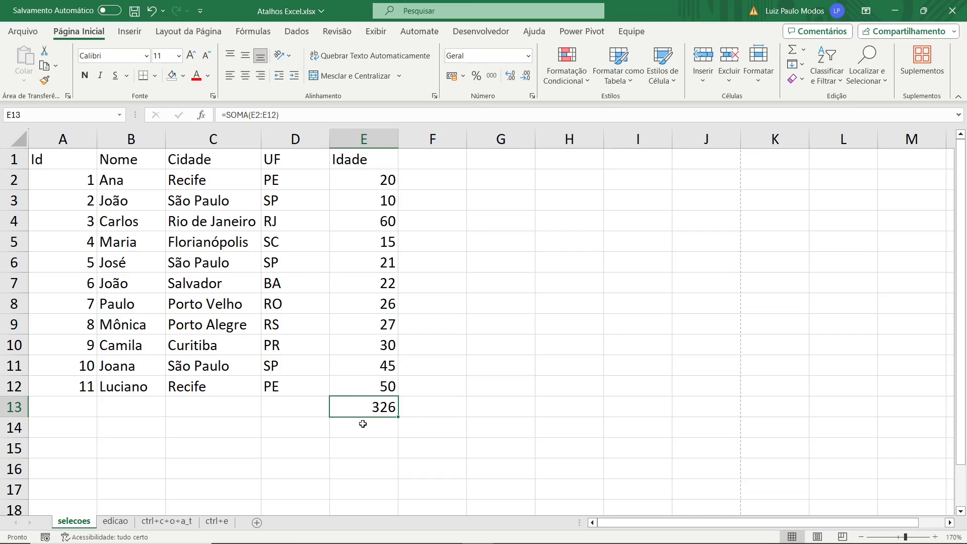
pyautogui.hotkey('ctrl', 'c')
pyautogui.click(619, 222)
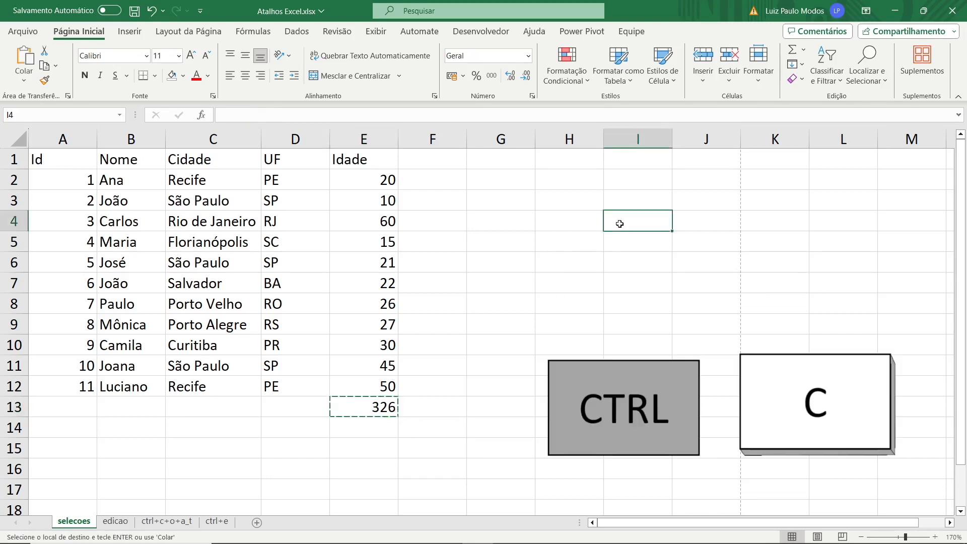
pyautogui.hotkey('ctrl', 'v')
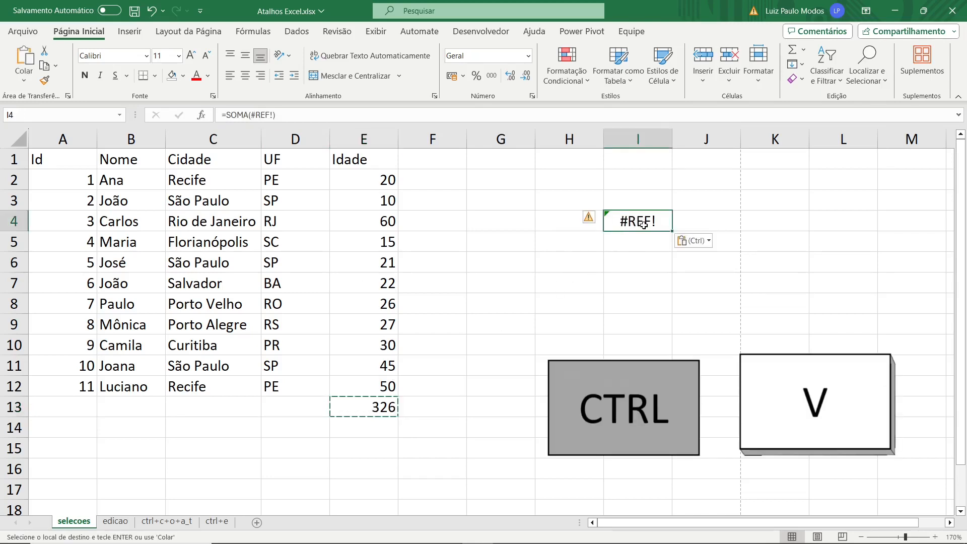
pyautogui.hotkey('ctrl', 'z')
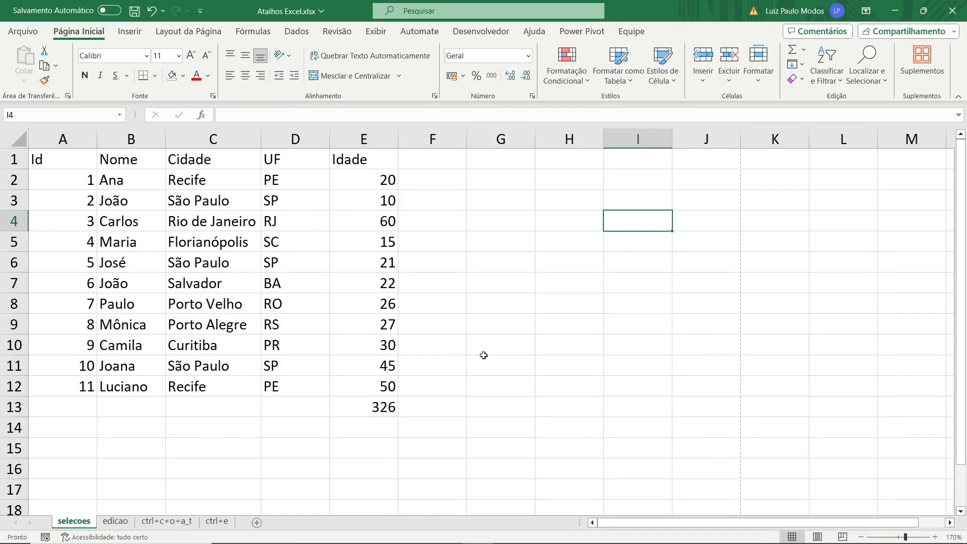
# Paste a copy of the E13 sum into H13, inspect the range its formula references, and undo the paste.
pyautogui.click(370, 405)
pyautogui.hotkey('ctrl', 'c')
pyautogui.click(572, 401)
pyautogui.hotkey('ctrl', 'v')
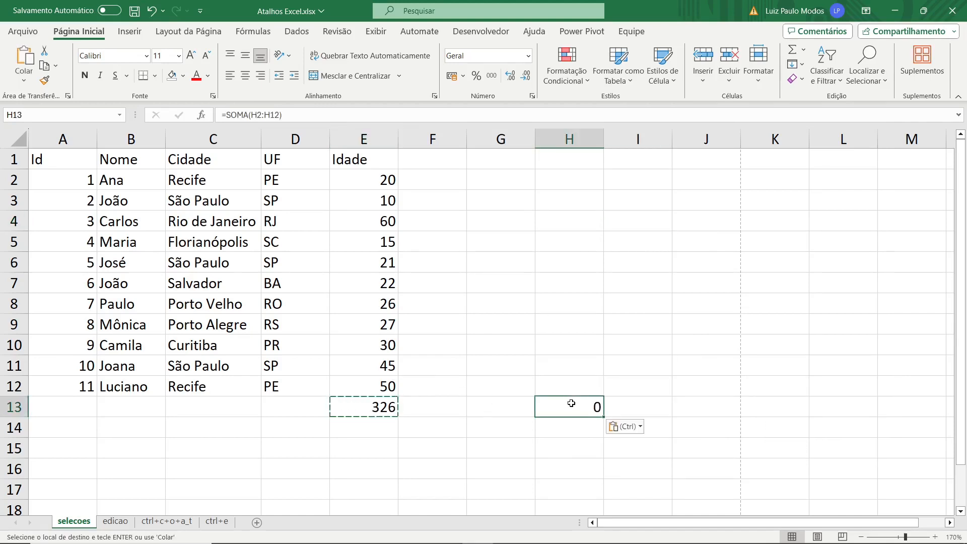
pyautogui.doubleClick(544, 401)
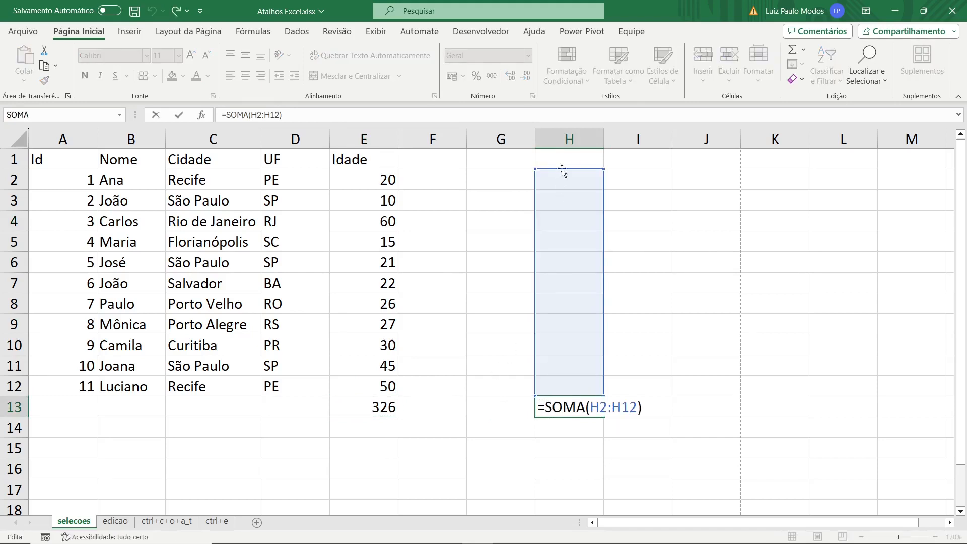
pyautogui.click(563, 407)
pyautogui.press('Escape')
pyautogui.hotkey('ctrl', 'z')
# Cycle the E2 reference in E13's SOMA formula through its absolute and mixed forms, ending on the relative form.
pyautogui.click(378, 406)
pyautogui.hotkey('ctrl', 'c')
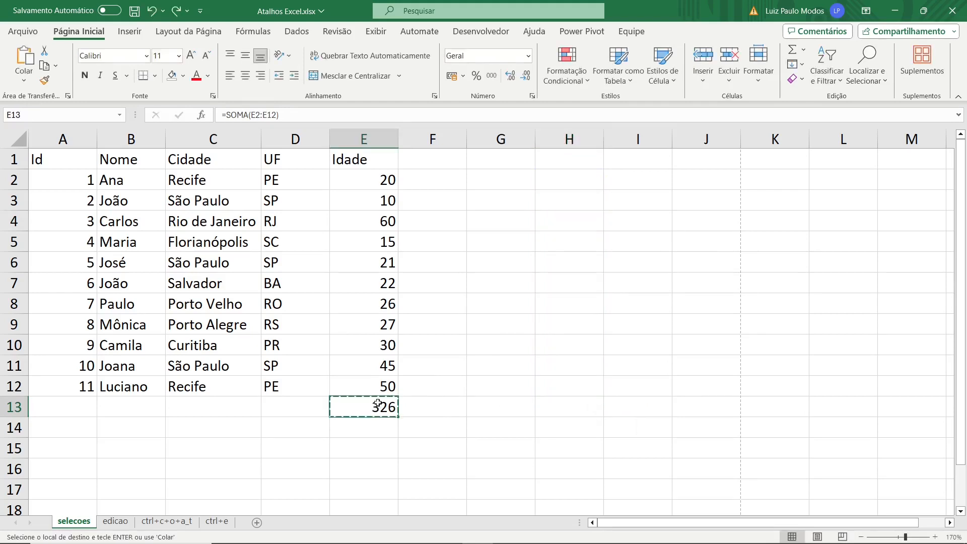
pyautogui.click(257, 113)
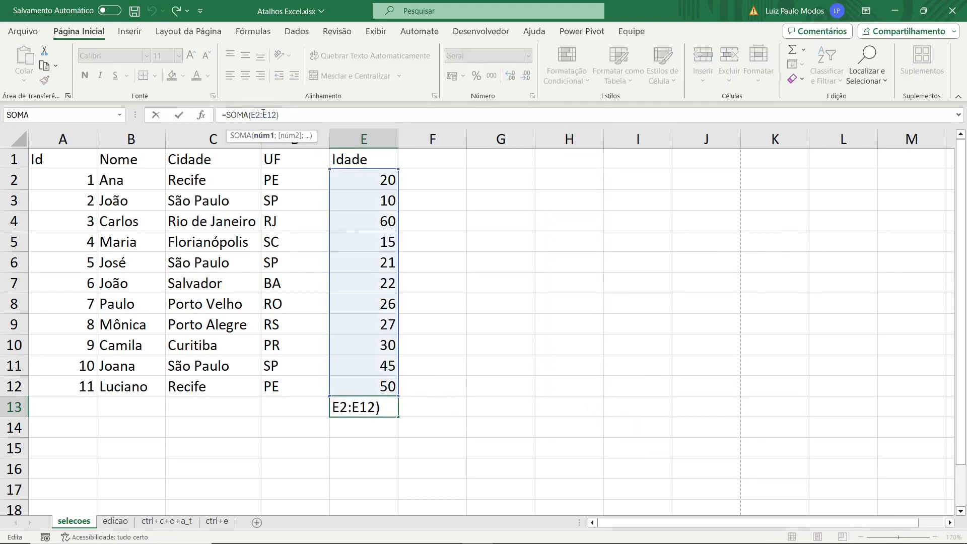
pyautogui.moveTo(251, 115); pyautogui.dragTo(277, 116)
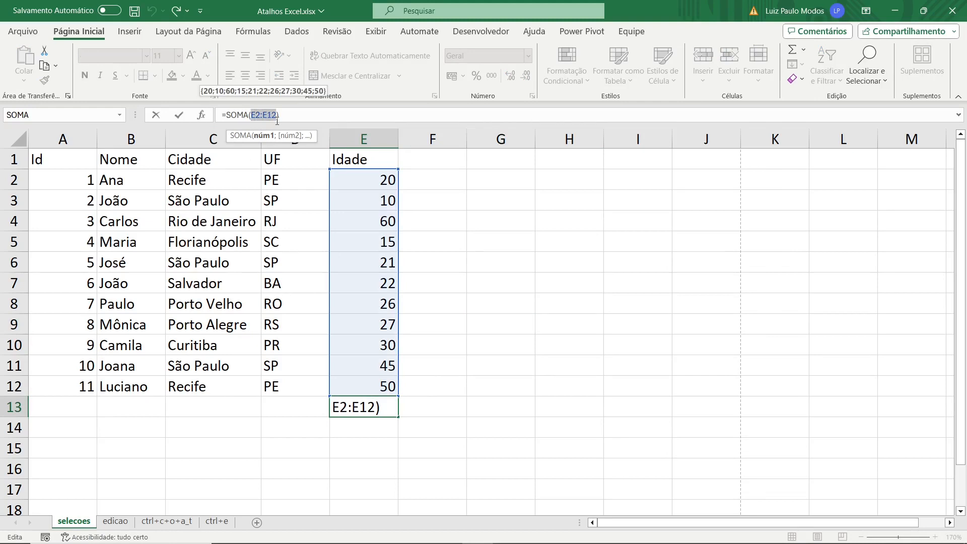
pyautogui.click(320, 116)
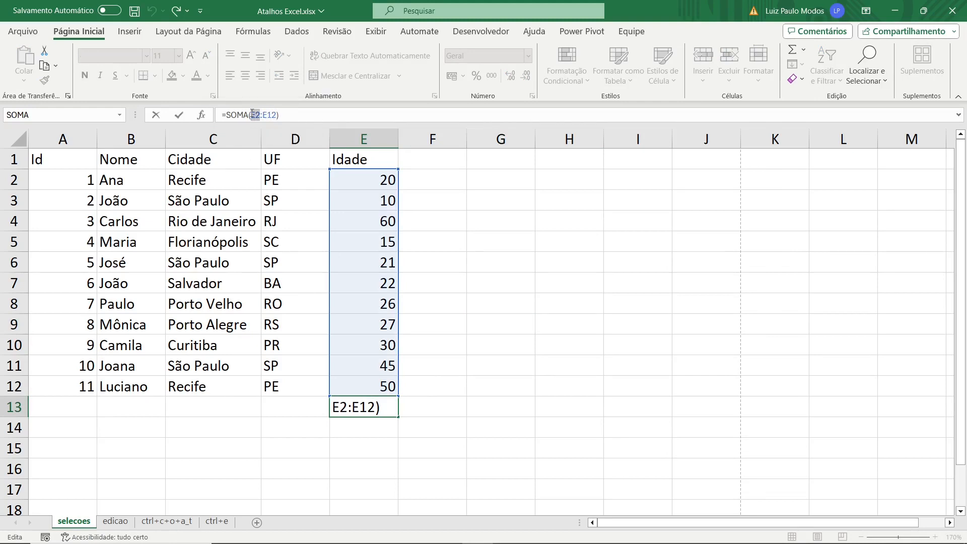
pyautogui.press('F4')
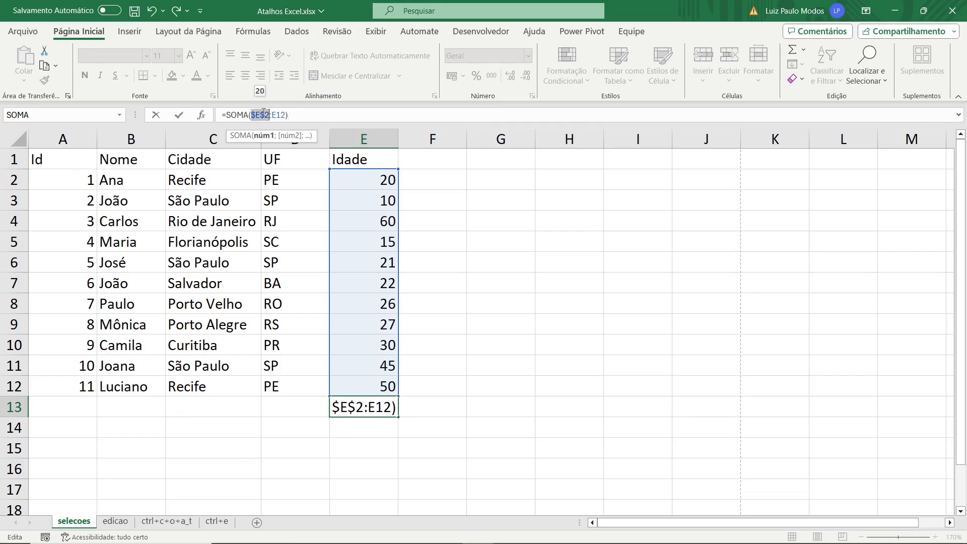
pyautogui.press('F4')
pyautogui.press('F4')
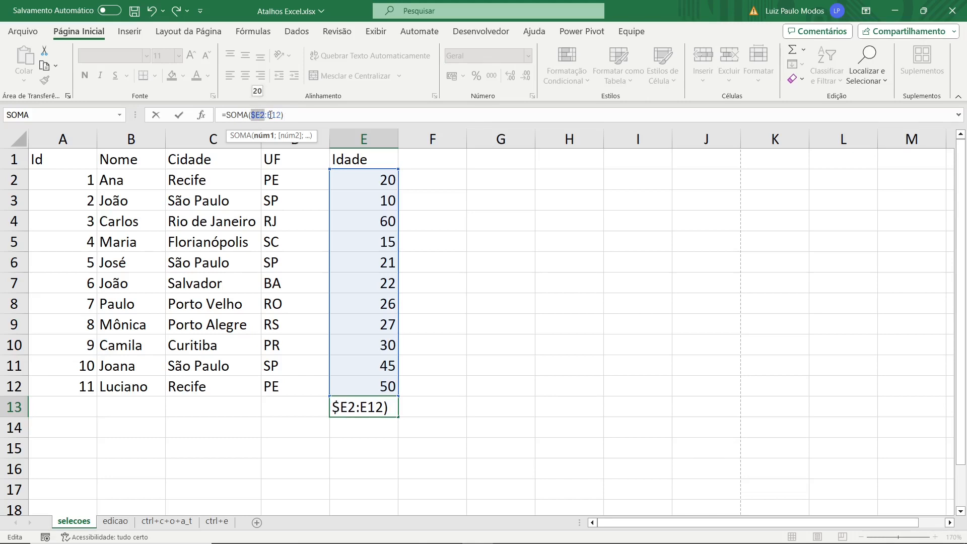
pyautogui.press('F4')
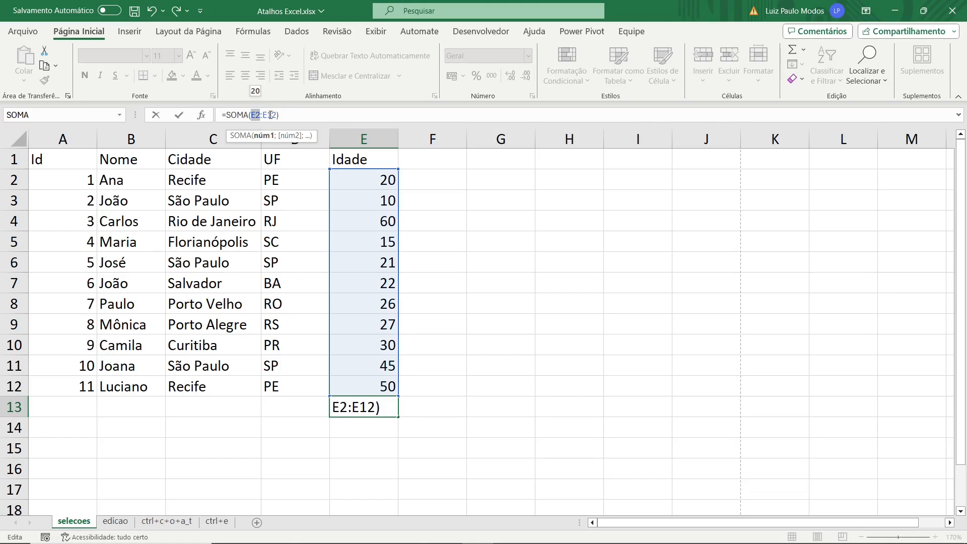
# Make the whole range in E13's sum absolute so the formula reads =SOMA($E$2:$E$12).
pyautogui.moveTo(276, 116); pyautogui.dragTo(257, 111)
pyautogui.press('F4')
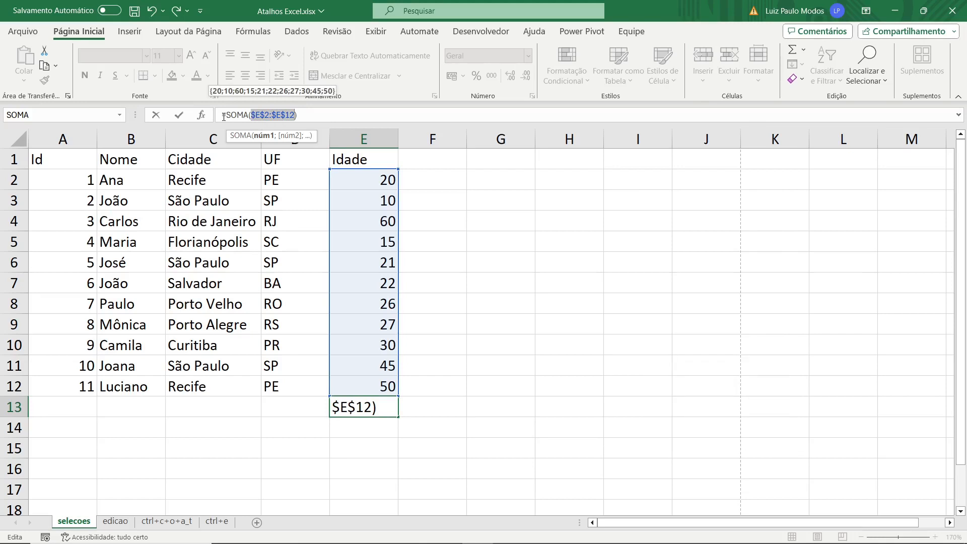
pyautogui.press('Return')
# Copy the absolute sum formula from E13 into H5 and inspect the range it references.
pyautogui.press('Up')
pyautogui.hotkey('ctrl', 'c')
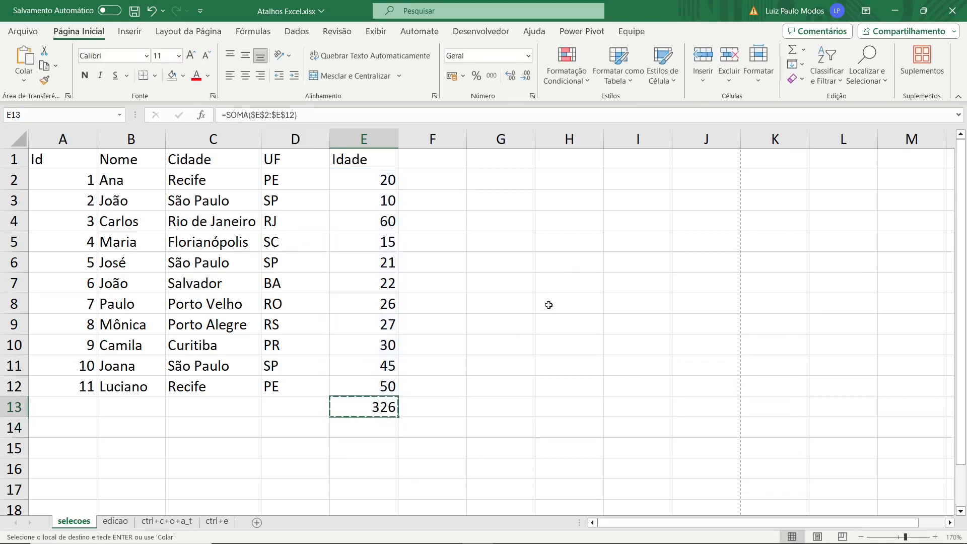
pyautogui.click(606, 237)
pyautogui.hotkey('ctrl', 'v')
pyautogui.click(564, 298)
pyautogui.doubleClick(585, 241)
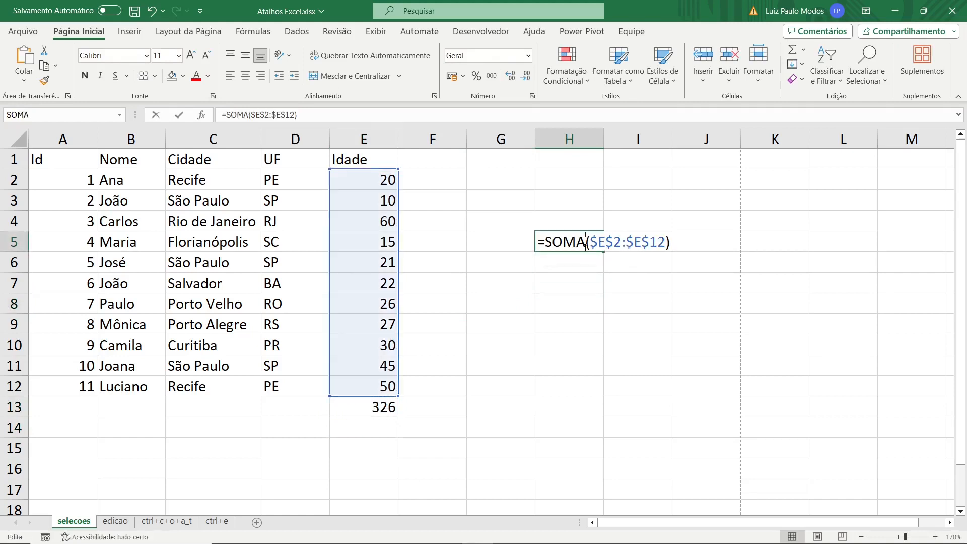
pyautogui.press('Escape')
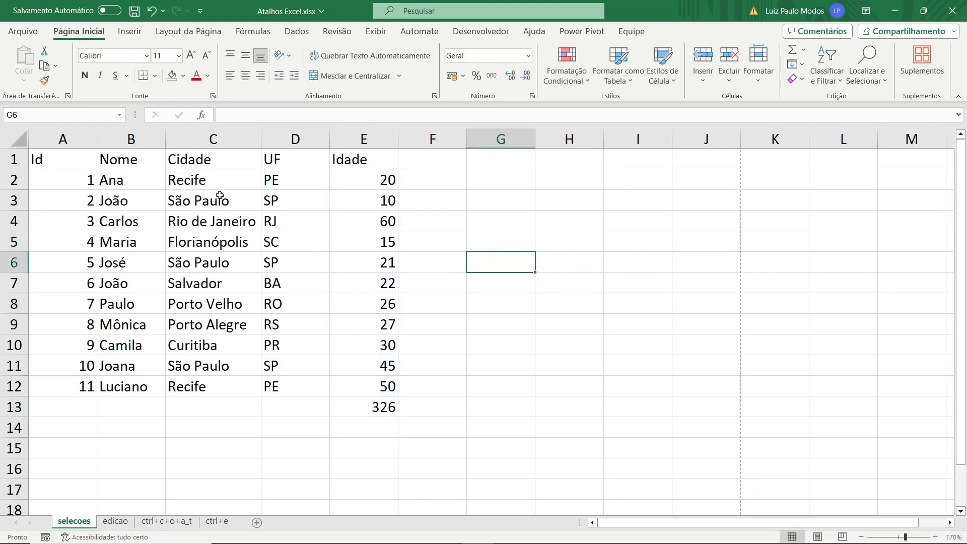
# Insert a line break between São and Paulo inside cell C3.
pyautogui.click(220, 196)
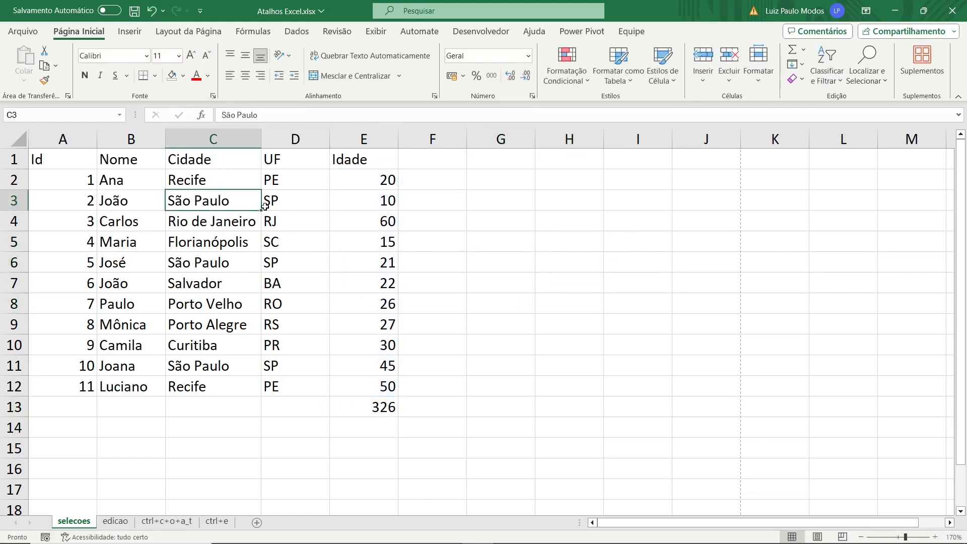
pyautogui.press('F2')
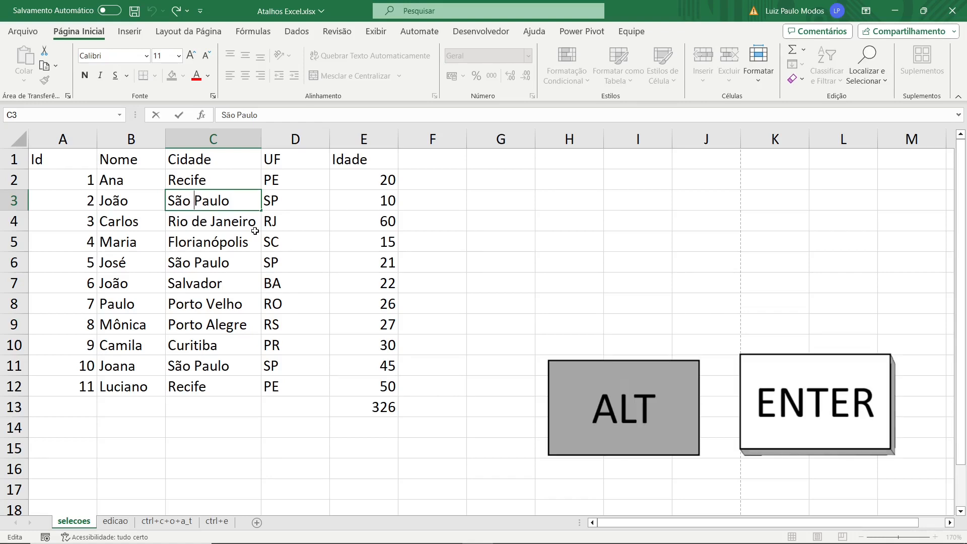
pyautogui.hotkey('alt', 'Return')
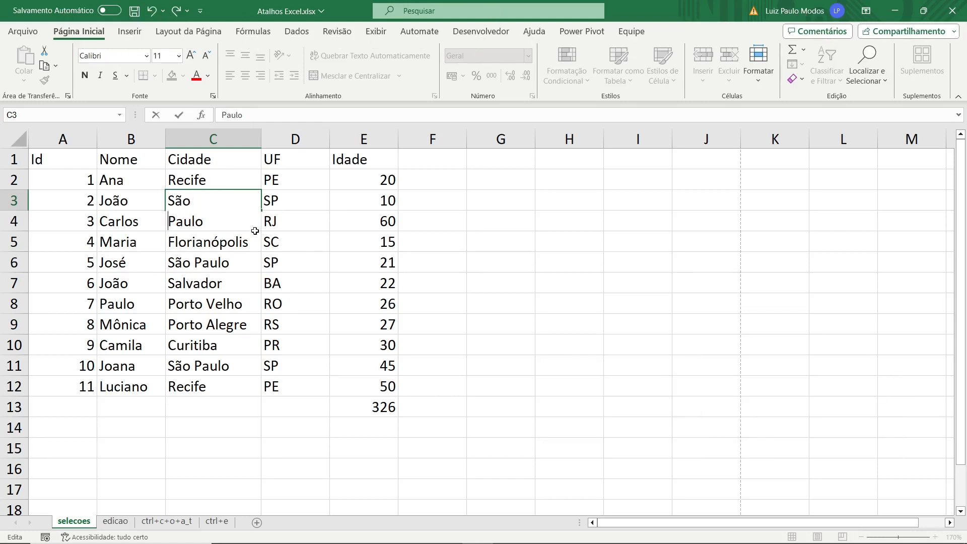
pyautogui.press('Return')
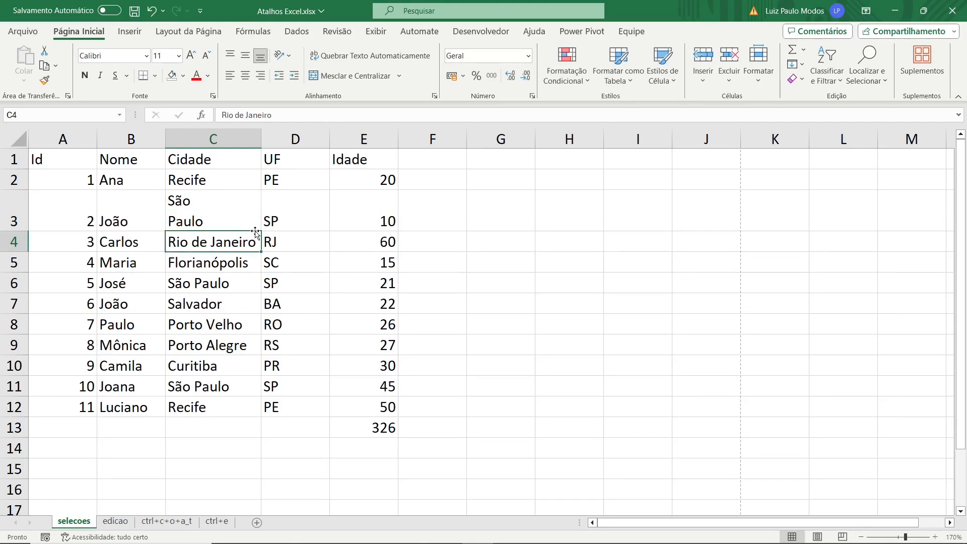
pyautogui.click(252, 211)
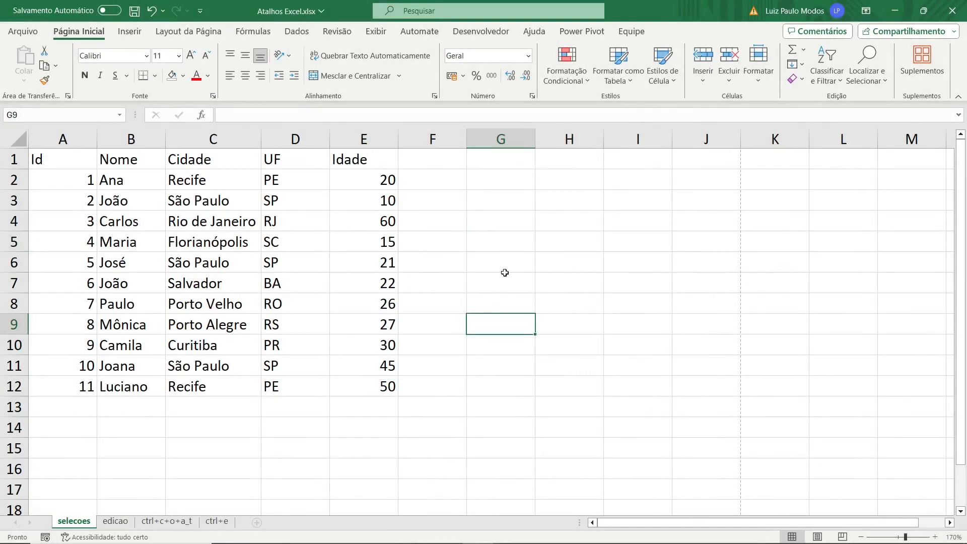
# Copy the Ids in A2:A12, paste them as values only starting at I2 with Paste Special, and undo the paste.
pyautogui.click(561, 265)
pyautogui.moveTo(62, 181); pyautogui.dragTo(59, 235)
pyautogui.click(61, 261)
pyautogui.click(151, 282)
pyautogui.click(84, 172)
pyautogui.moveTo(79, 345); pyautogui.dragTo(80, 387)
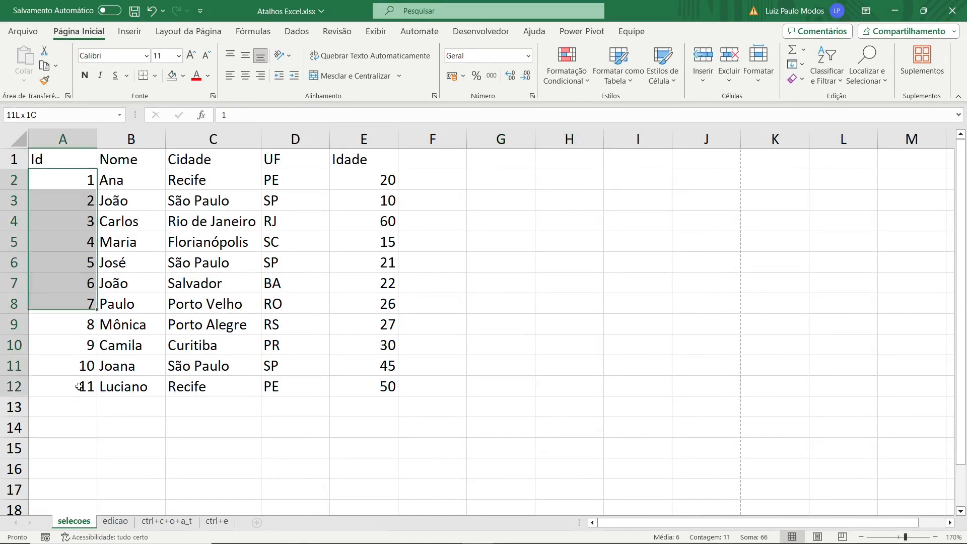
pyautogui.hotkey('ctrl', 'c')
pyautogui.rightClick(632, 176)
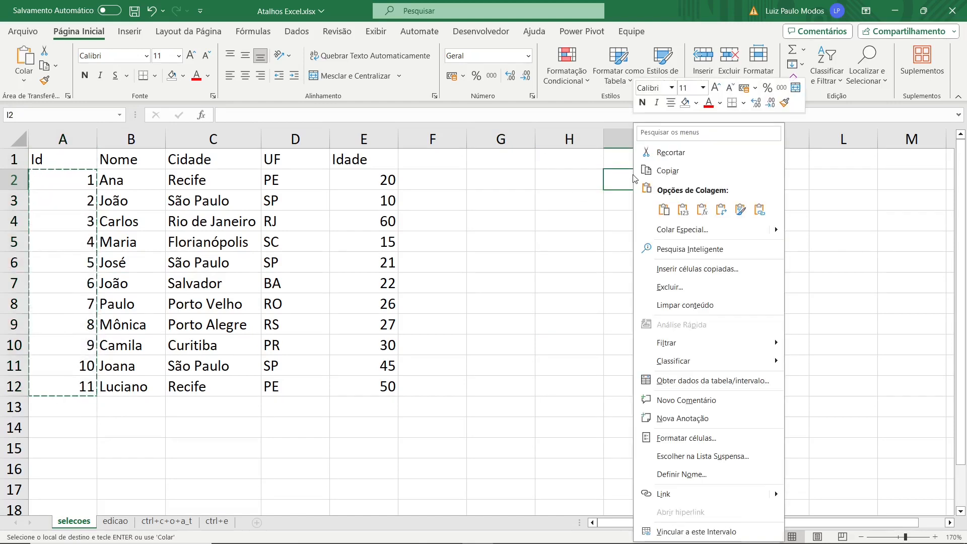
pyautogui.click(686, 232)
pyautogui.click(564, 206)
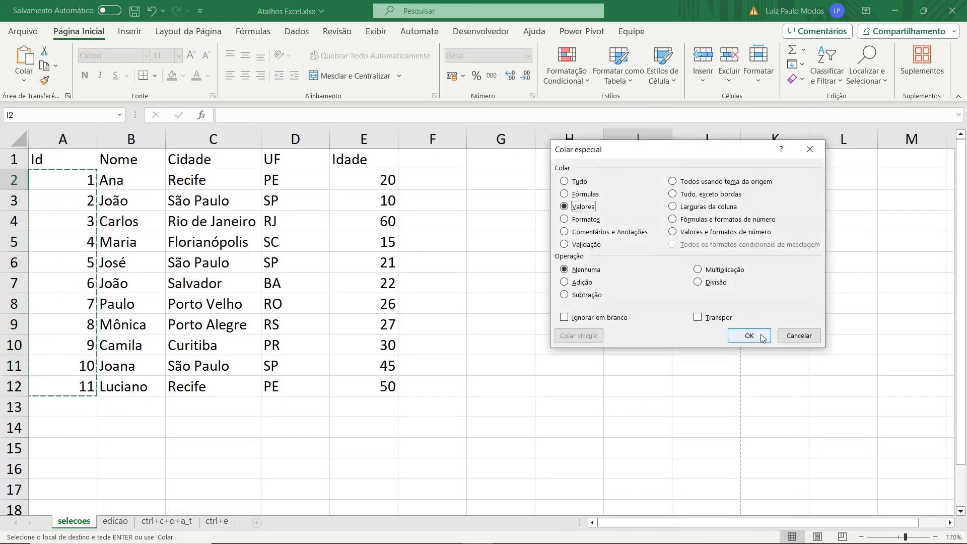
pyautogui.click(749, 335)
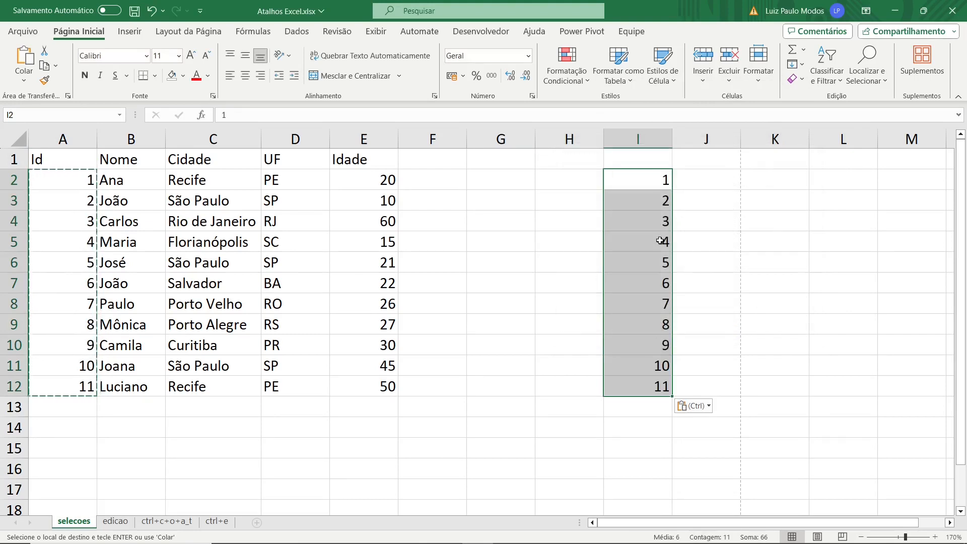
pyautogui.click(747, 277)
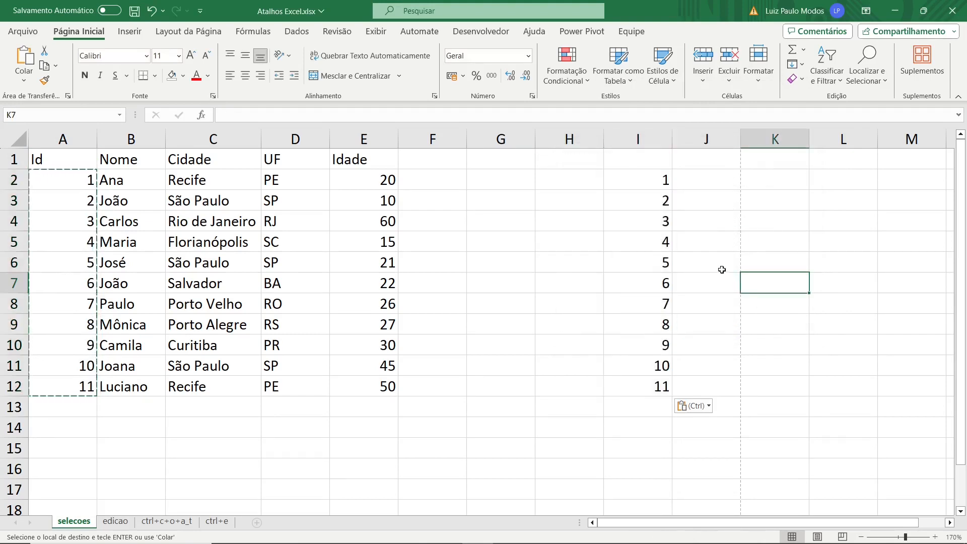
pyautogui.hotkey('ctrl', 'z')
# Paste the Ids from A2:A12 as values only starting at H2 with Paste Special, and clear the pasted cells.
pyautogui.click(734, 246)
pyautogui.moveTo(71, 181); pyautogui.dragTo(77, 376)
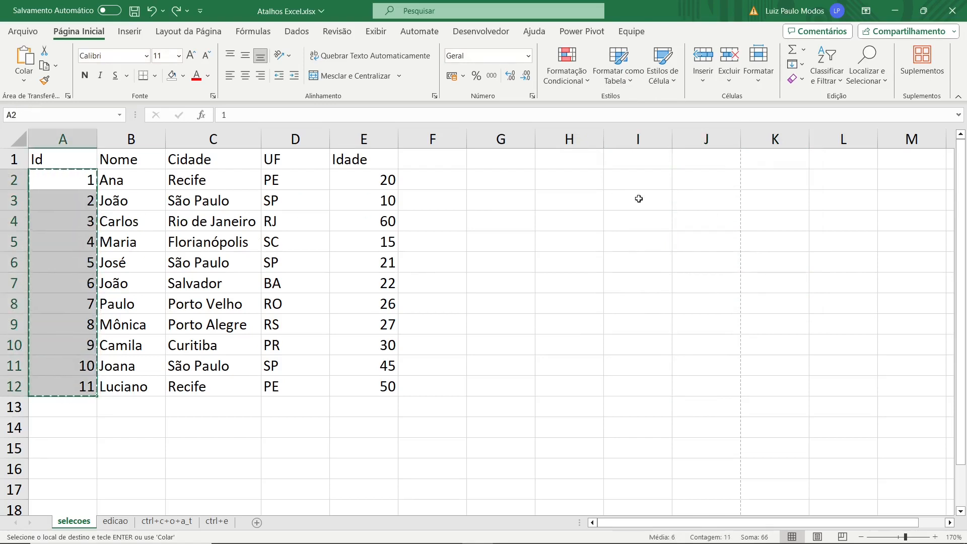
pyautogui.click(588, 179)
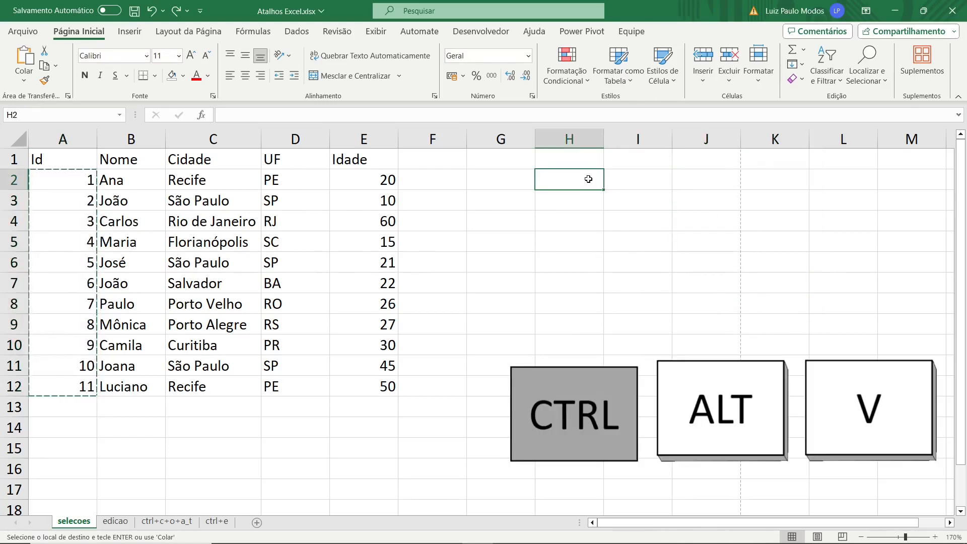
pyautogui.hotkey('ctrl', 'alt', 'v')
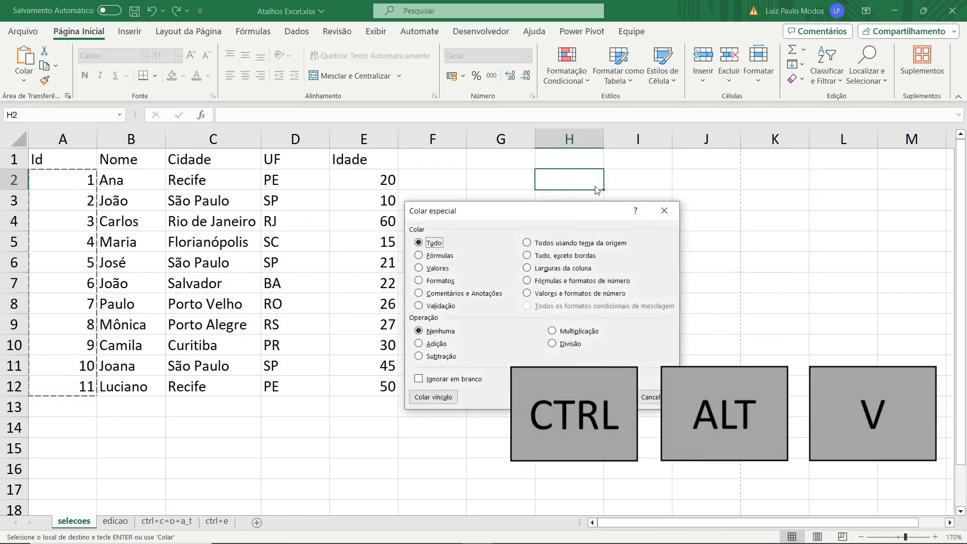
pyautogui.click(432, 268)
pyautogui.click(605, 397)
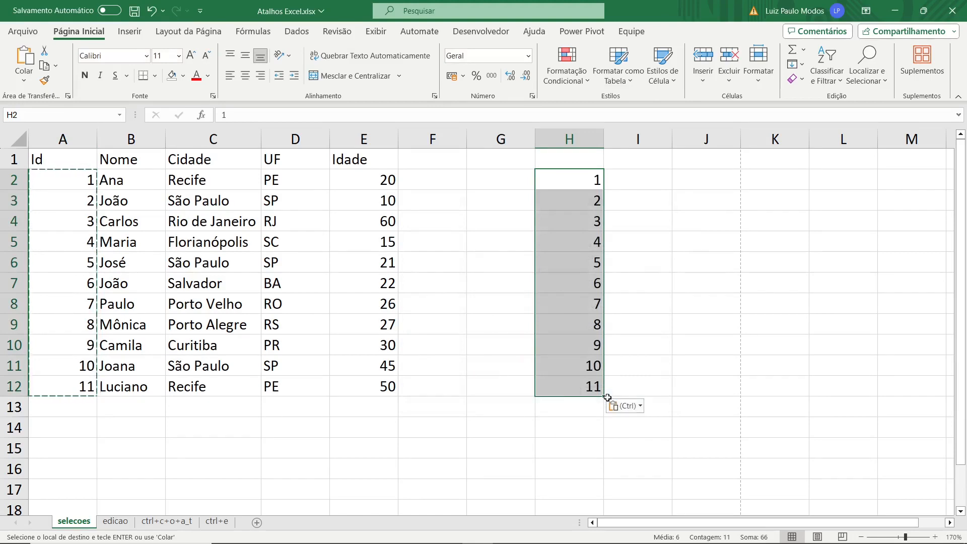
pyautogui.press('Delete')
pyautogui.click(364, 447)
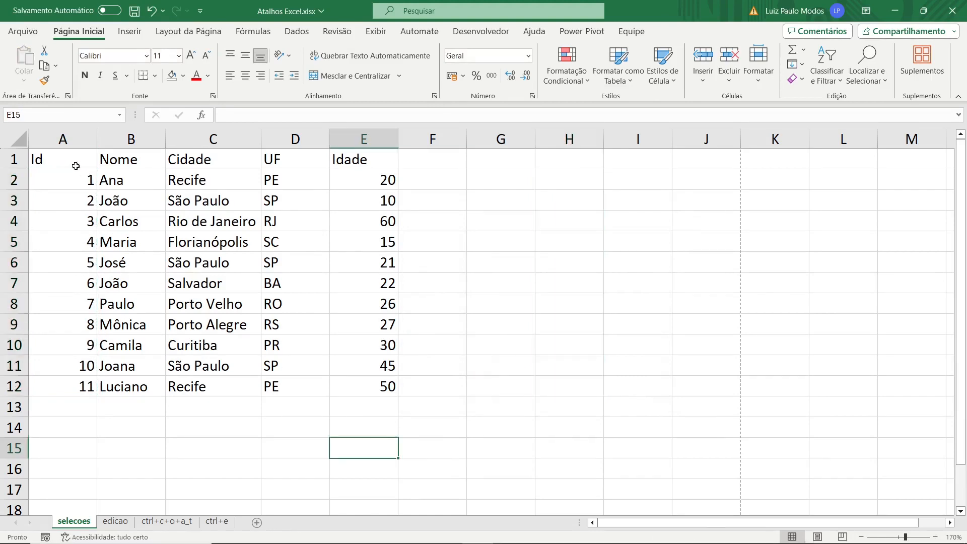
# Copy the Ids in A2:A12 directly onto H2:H12 as values only and check individual pasted cells.
pyautogui.moveTo(76, 179); pyautogui.dragTo(73, 386)
pyautogui.moveTo(97, 280); pyautogui.dragTo(599, 287)
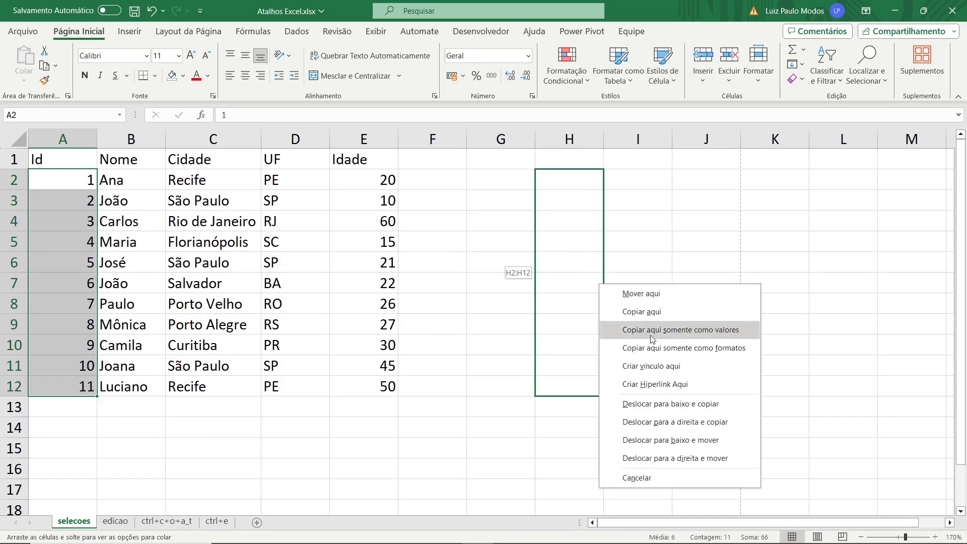
pyautogui.click(692, 329)
pyautogui.click(597, 247)
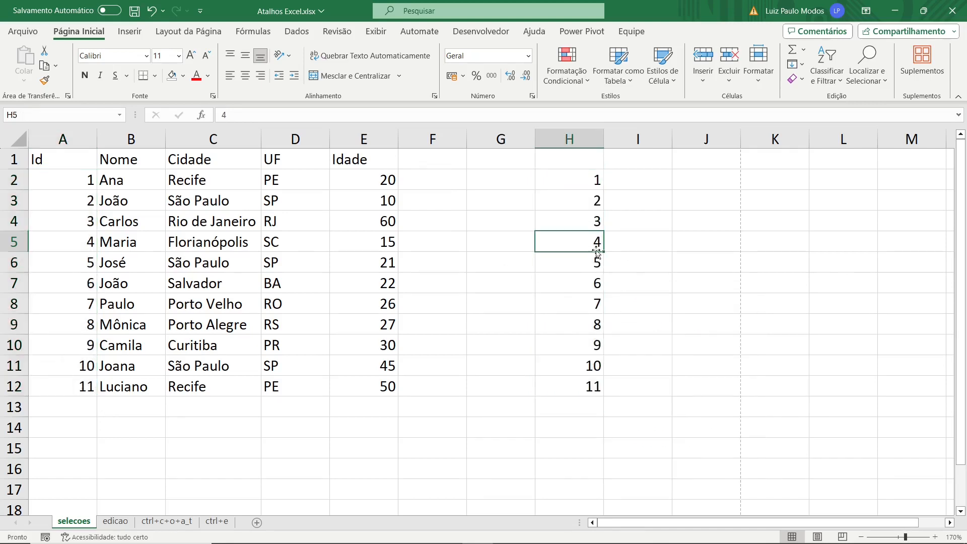
pyautogui.click(576, 322)
pyautogui.click(576, 343)
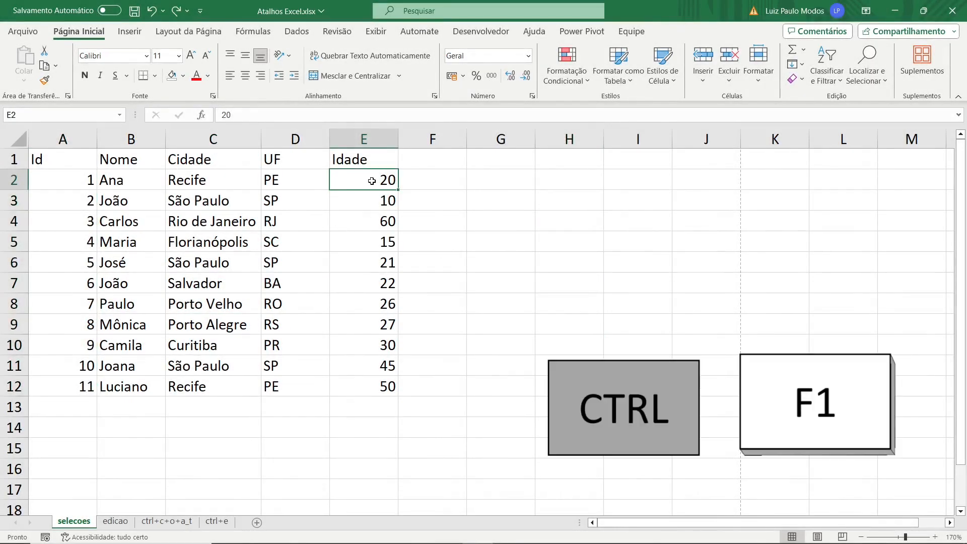
# Format the age in E2 with a yellow fill and the Itálico font style in Formatar Células.
pyautogui.hotkey('ctrl', '1')
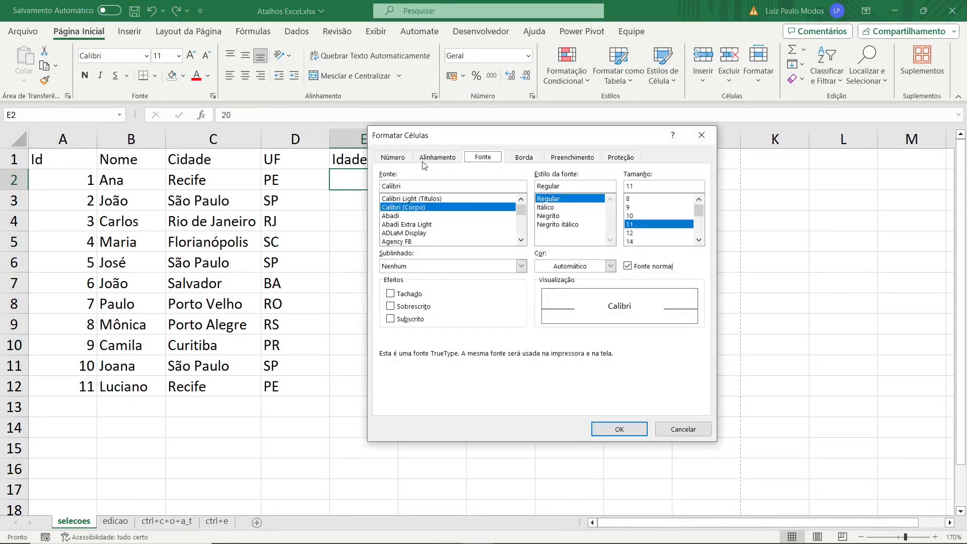
pyautogui.click(408, 157)
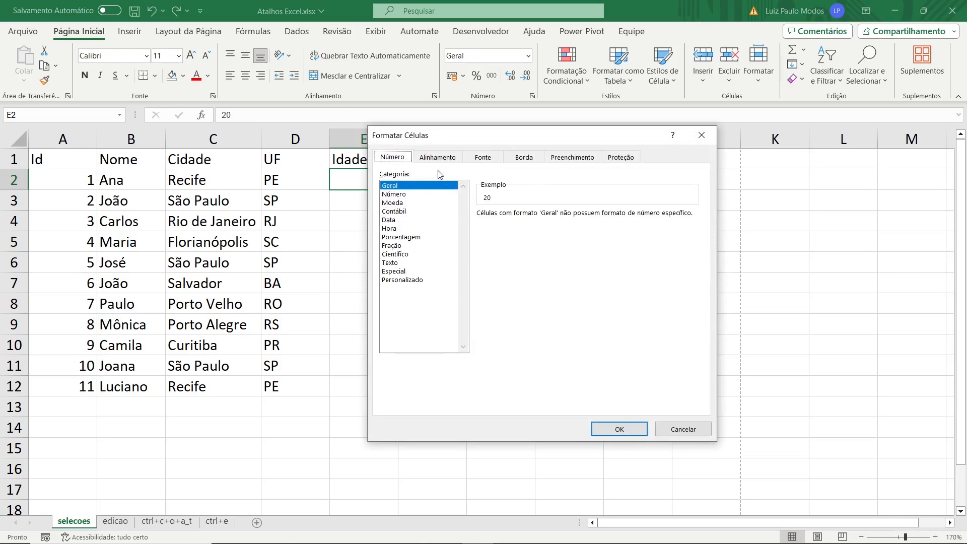
pyautogui.click(538, 160)
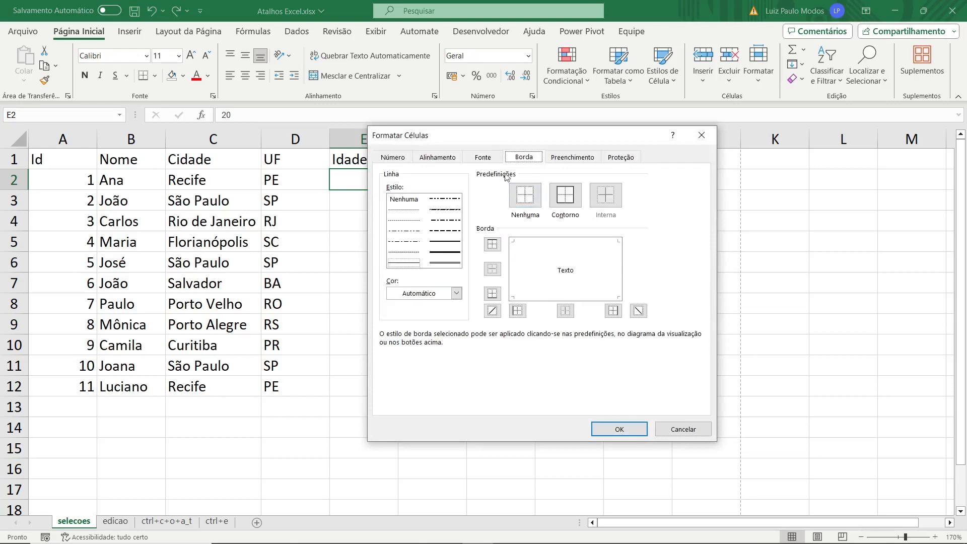
pyautogui.click(574, 159)
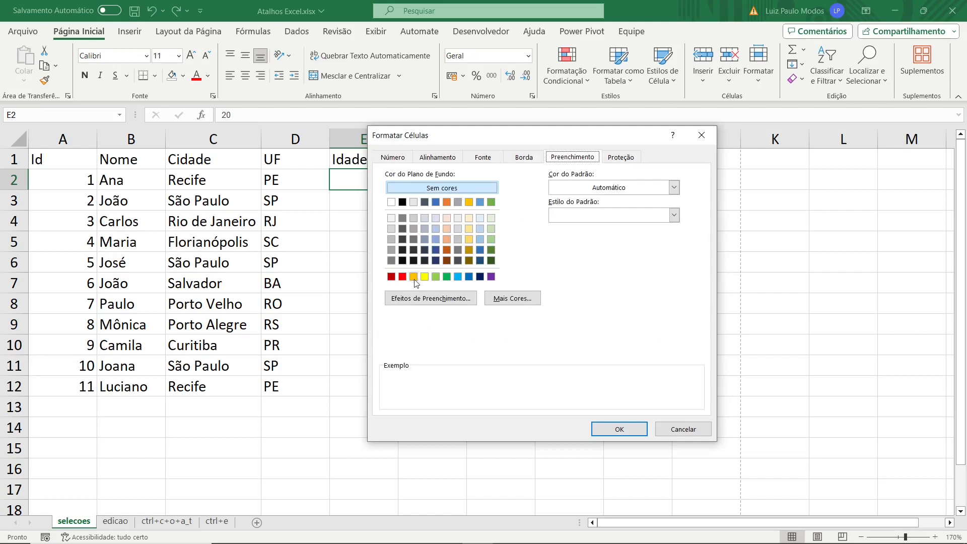
pyautogui.click(424, 276)
pyautogui.click(483, 157)
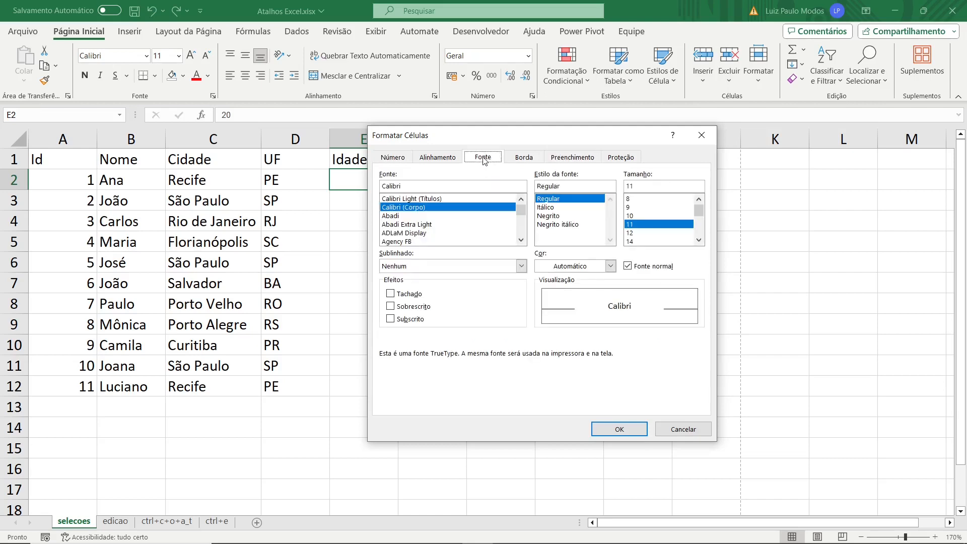
pyautogui.click(545, 208)
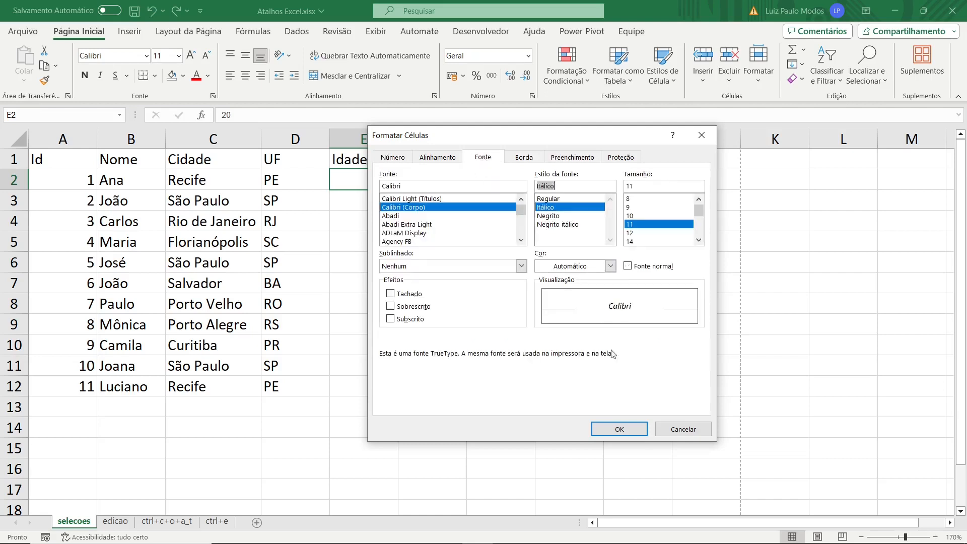
pyautogui.click(615, 427)
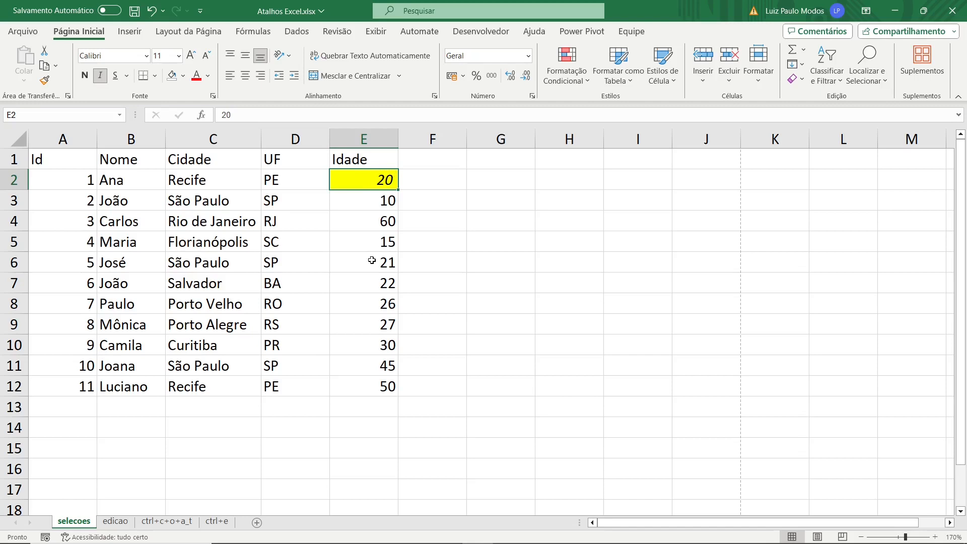
# Repeat the last yellow-fill italic formatting individually on cells E9, E6 and E4.
pyautogui.press('F4')
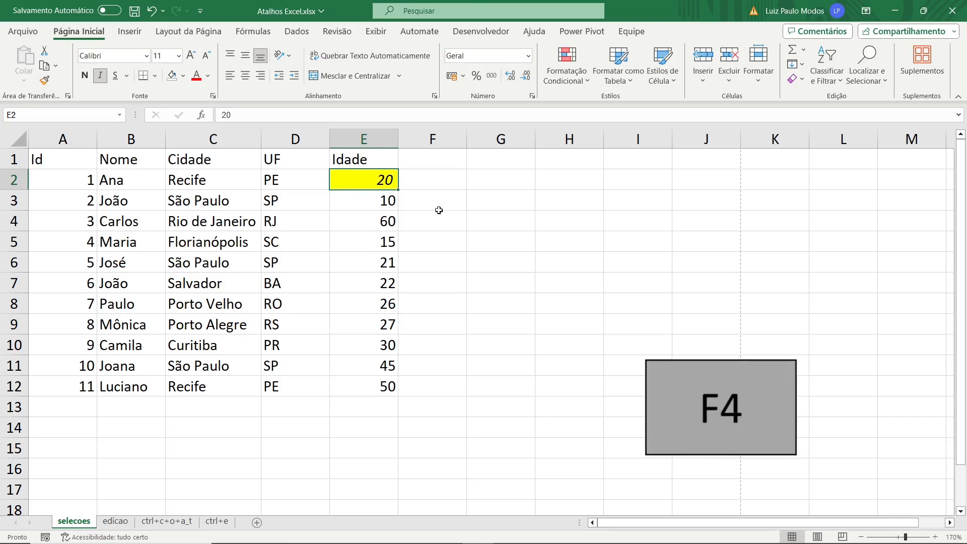
pyautogui.click(373, 319)
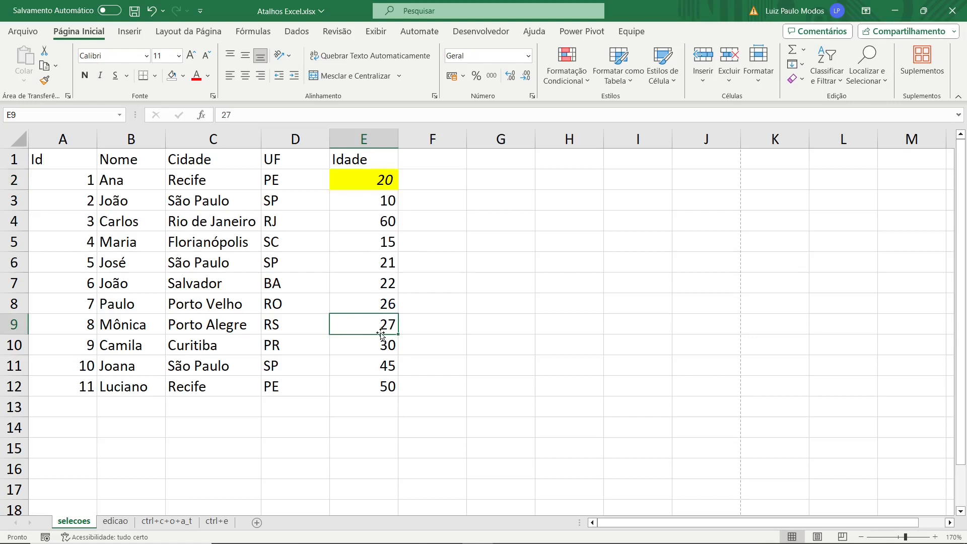
pyautogui.press('F4')
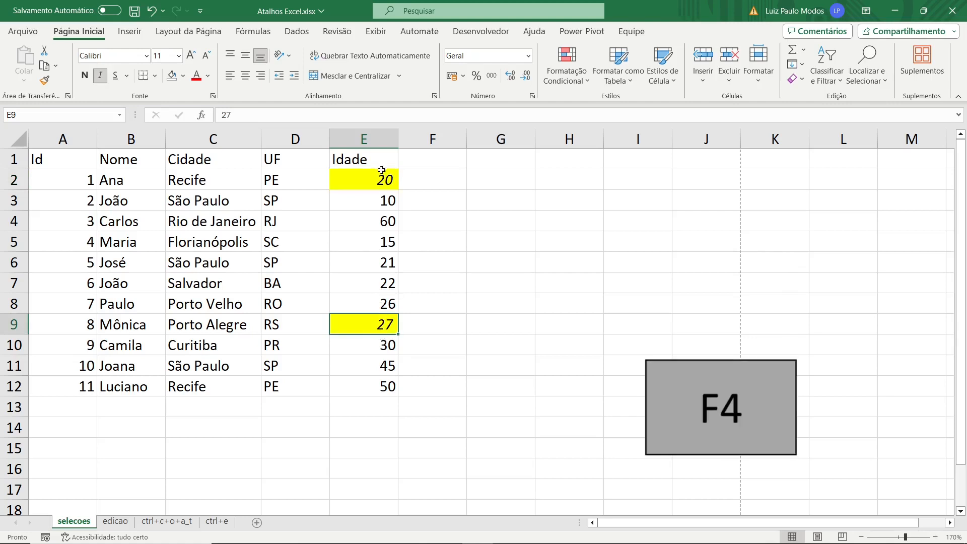
pyautogui.click(381, 262)
pyautogui.press('F4')
pyautogui.click(383, 222)
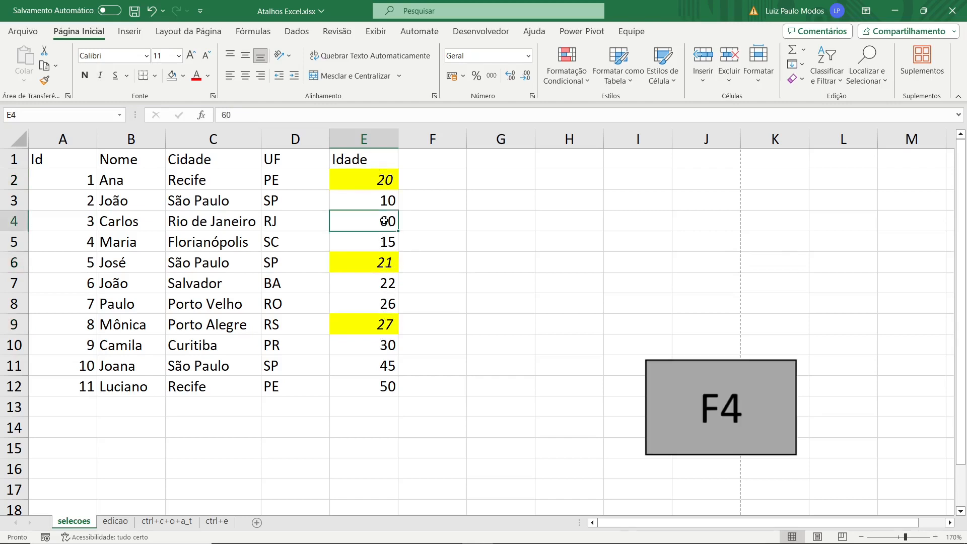
pyautogui.press('F4')
# Repeat the same formatting on the range E3:E12 and on the empty cell G3.
pyautogui.moveTo(384, 200); pyautogui.dragTo(372, 386)
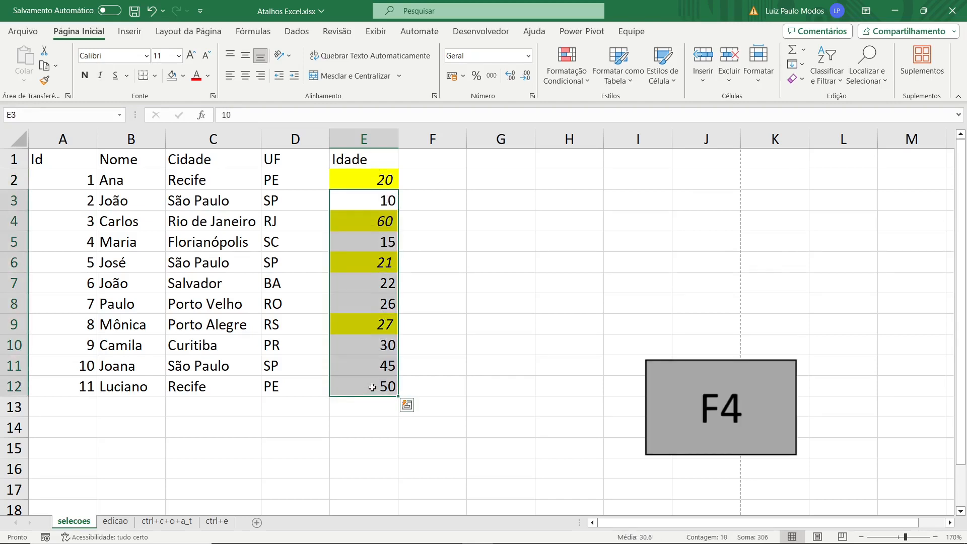
pyautogui.press('F4')
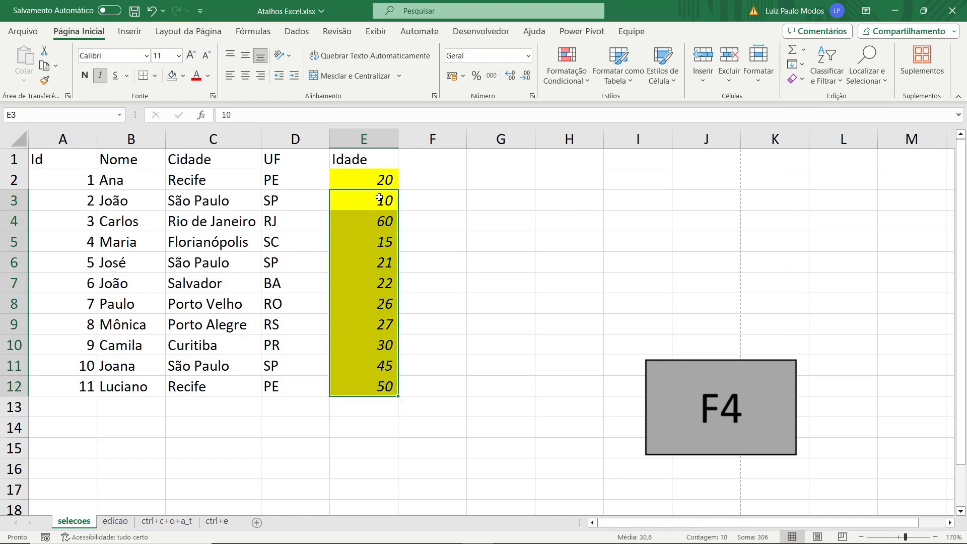
pyautogui.click(486, 196)
pyautogui.press('F4')
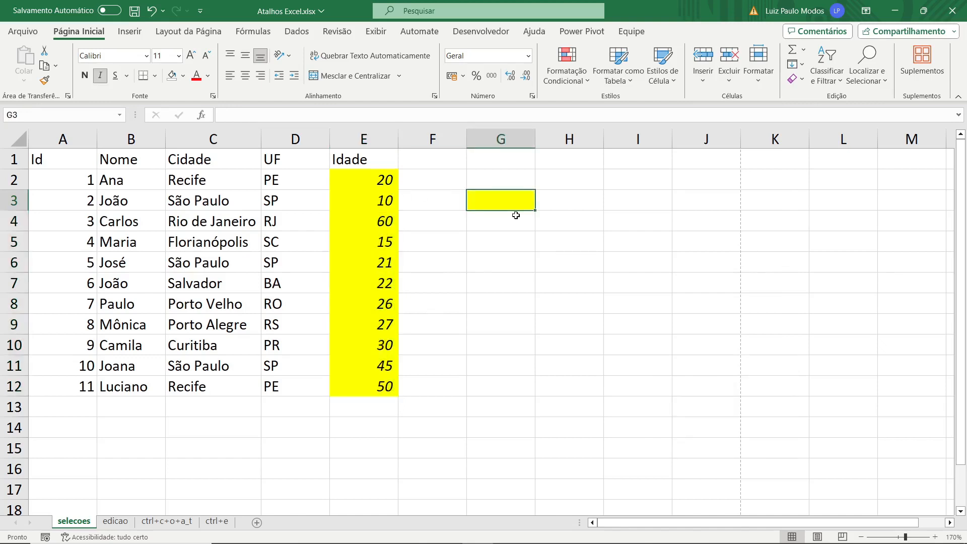
# Undo all the yellow-fill italic formatting applied to G3 and the Idade column.
pyautogui.hotkey('ctrl', 'z')
pyautogui.hotkey('ctrl', 'z')
pyautogui.hotkey('ctrl', 'z')
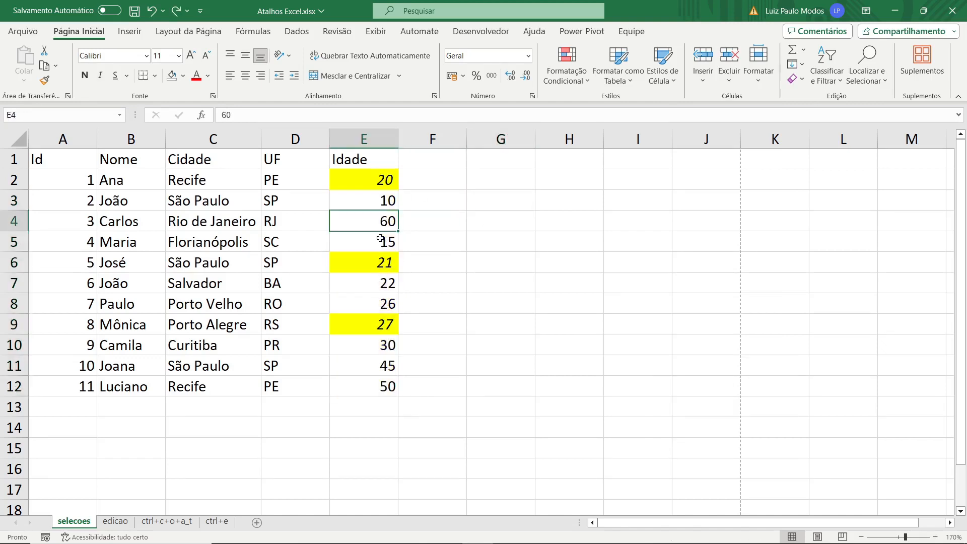
pyautogui.hotkey('ctrl', 'z')
pyautogui.hotkey('ctrl', 'z')
pyautogui.hotkey('ctrl', 'z')
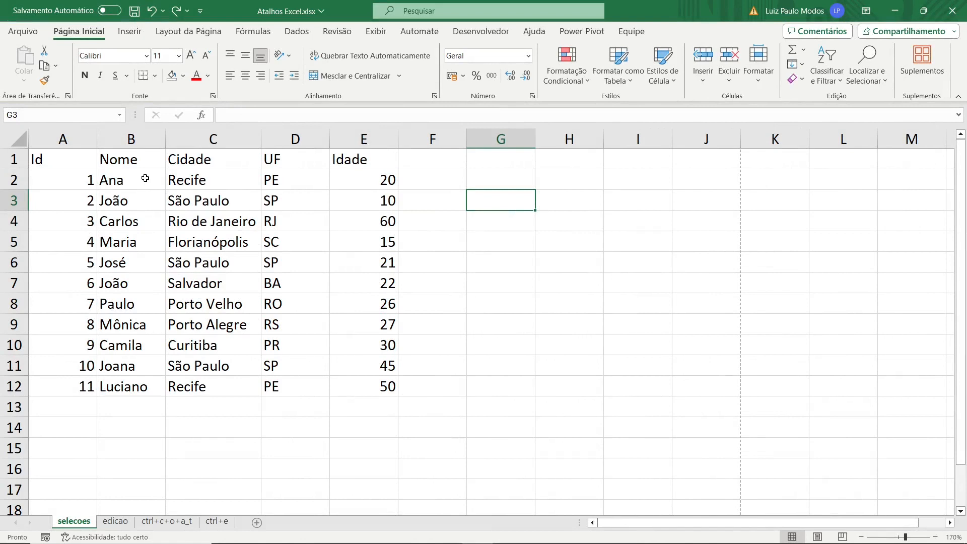
# Select B1:B12 together with E1:E12 and insert a default column chart of the ages by name.
pyautogui.moveTo(149, 159); pyautogui.dragTo(138, 389)
pyautogui.moveTo(143, 157); pyautogui.dragTo(134, 388)
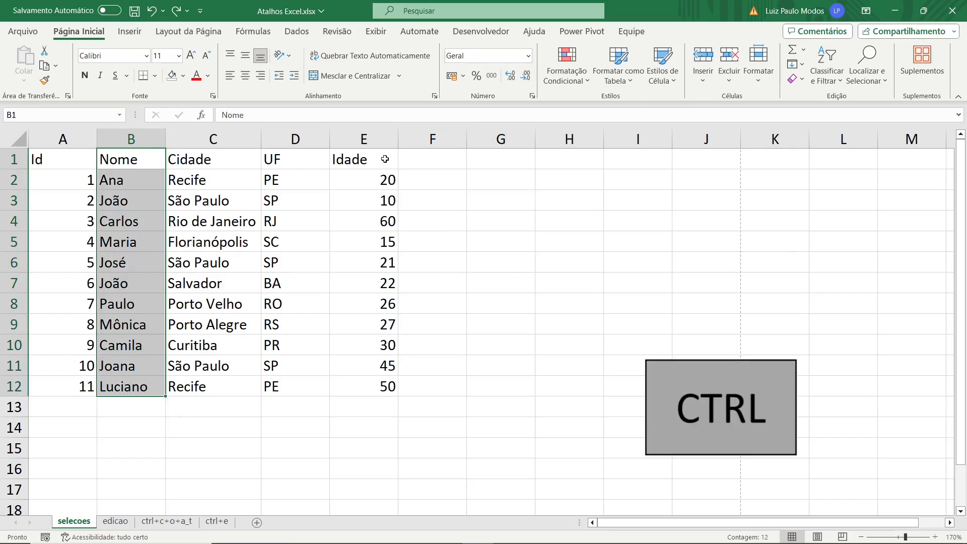
pyautogui.moveTo(384, 157); pyautogui.dragTo(368, 383)
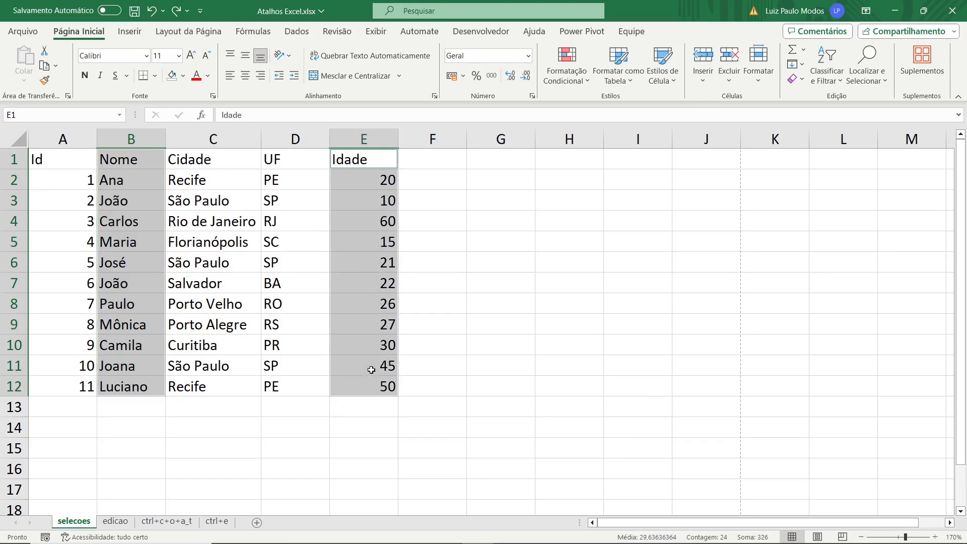
pyautogui.hotkey('alt', 'F1')
pyautogui.hotkey('alt', 'F1')
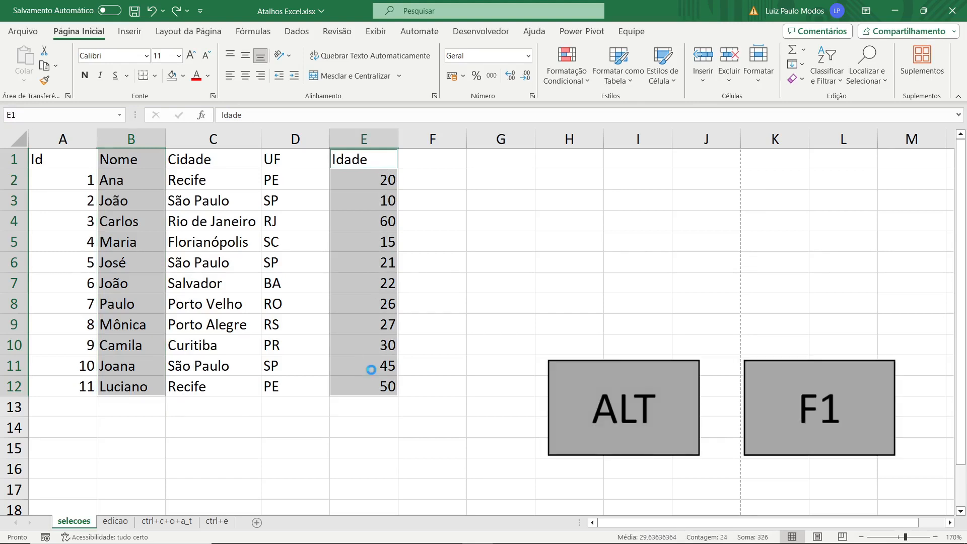
# Shrink the Idade chart, place it beside the table over columns G to L, and delete it.
pyautogui.moveTo(430, 183); pyautogui.dragTo(499, 208)
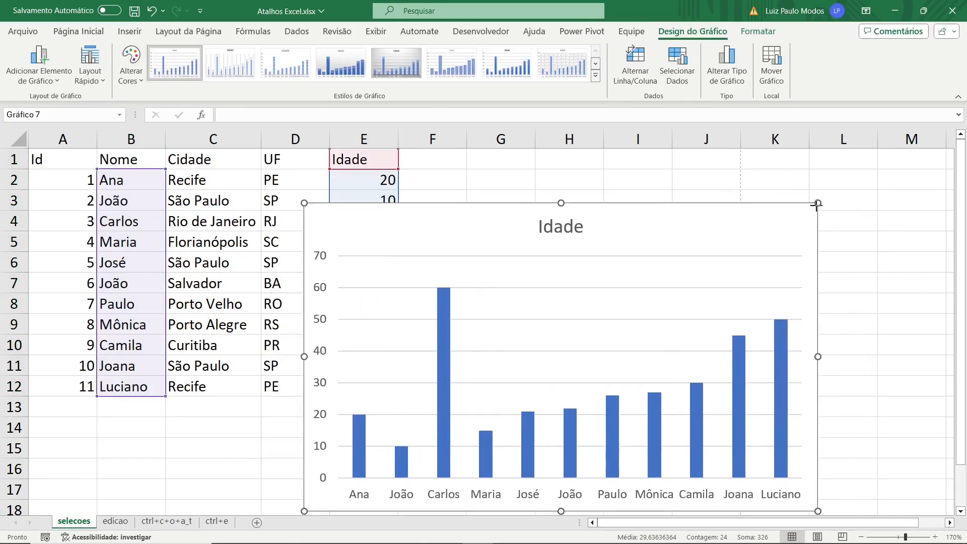
pyautogui.moveTo(817, 203); pyautogui.dragTo(720, 269)
pyautogui.moveTo(590, 276); pyautogui.dragTo(727, 189)
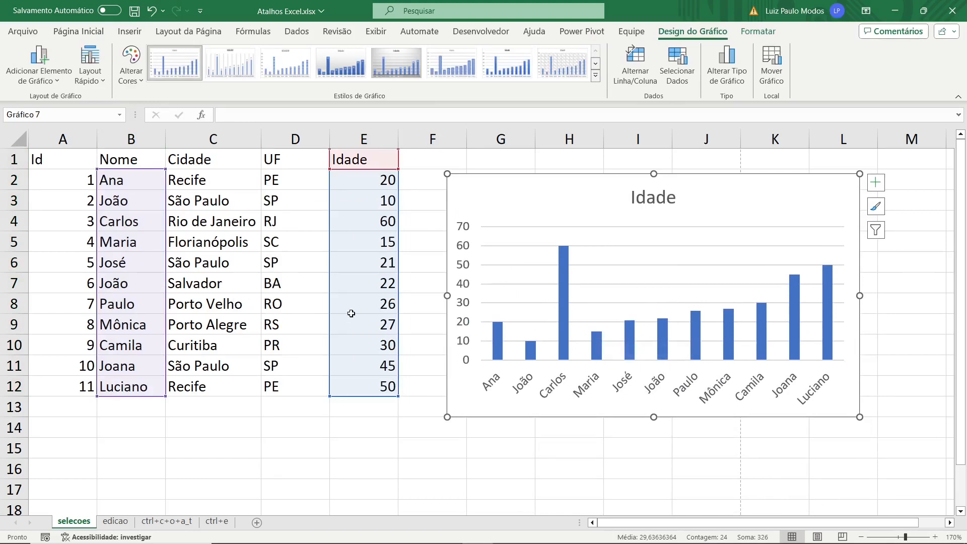
pyautogui.press('Delete')
pyautogui.click(554, 299)
# Insert the current date as a fixed value in cell H5.
pyautogui.click(561, 234)
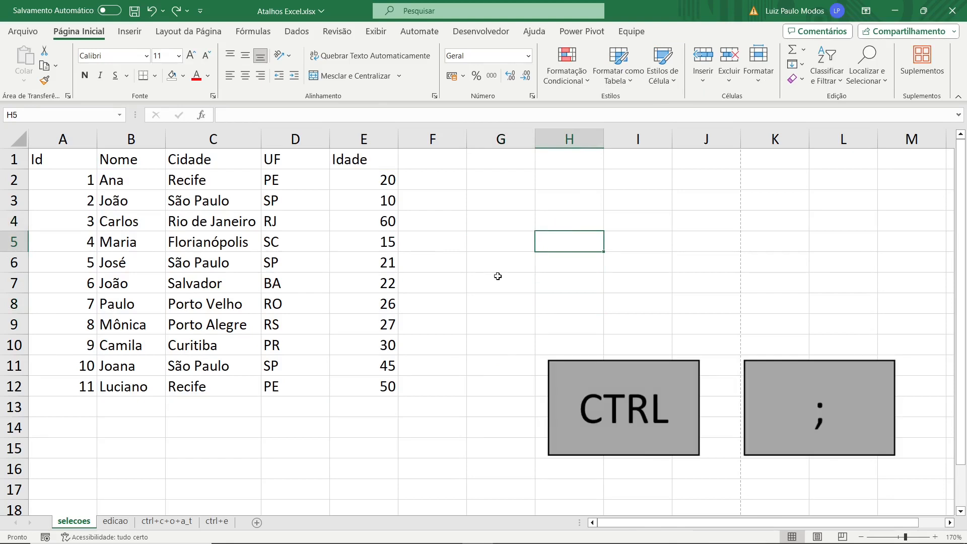
pyautogui.hotkey('ctrl', ';')
pyautogui.press('Return')
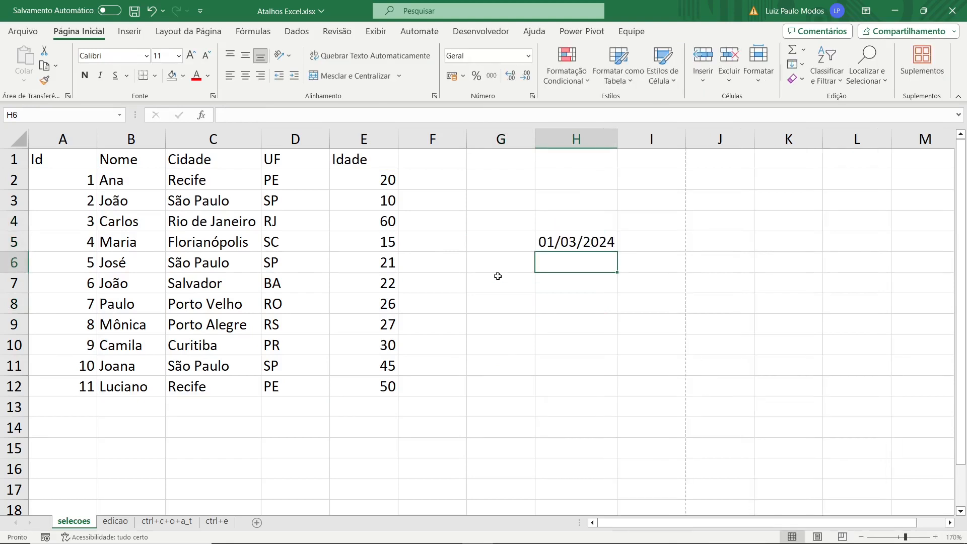
pyautogui.press('Up')
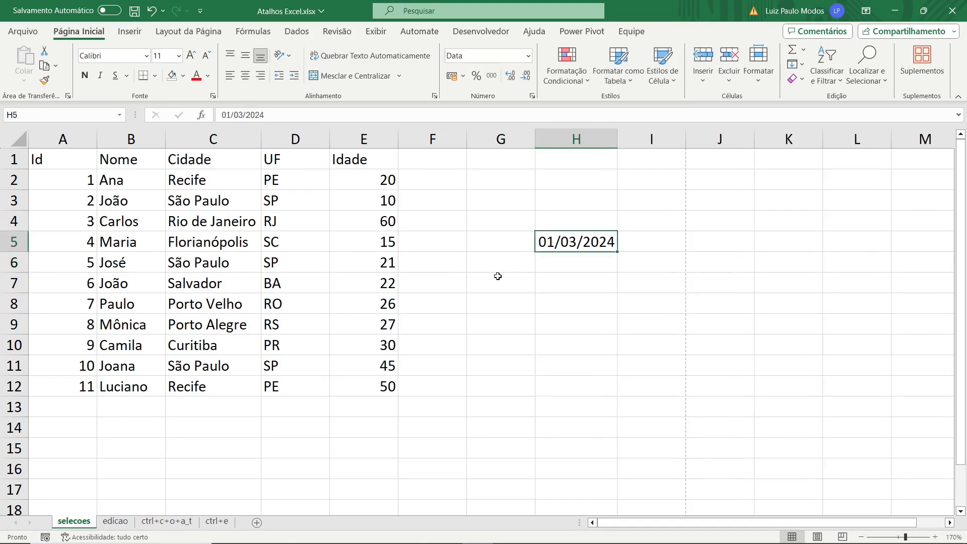
# Insert the current time as a fixed value in cell H6 and check the time and date cells.
pyautogui.press('Down')
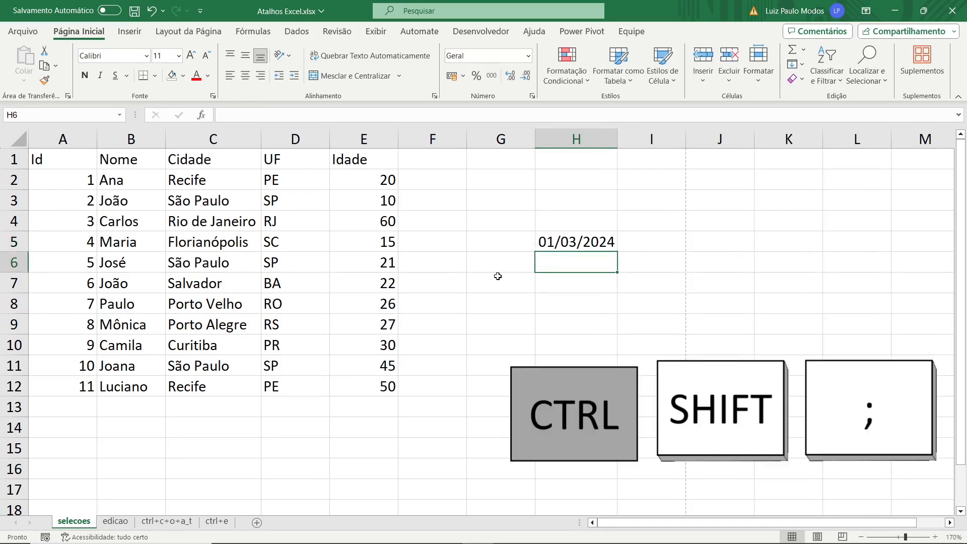
pyautogui.hotkey('ctrl', 'shift', ';')
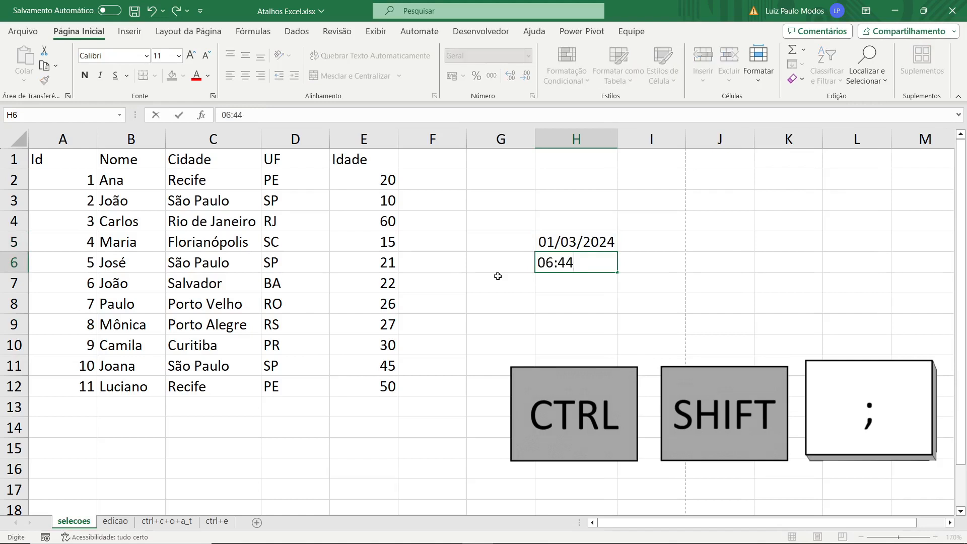
pyautogui.press('Return')
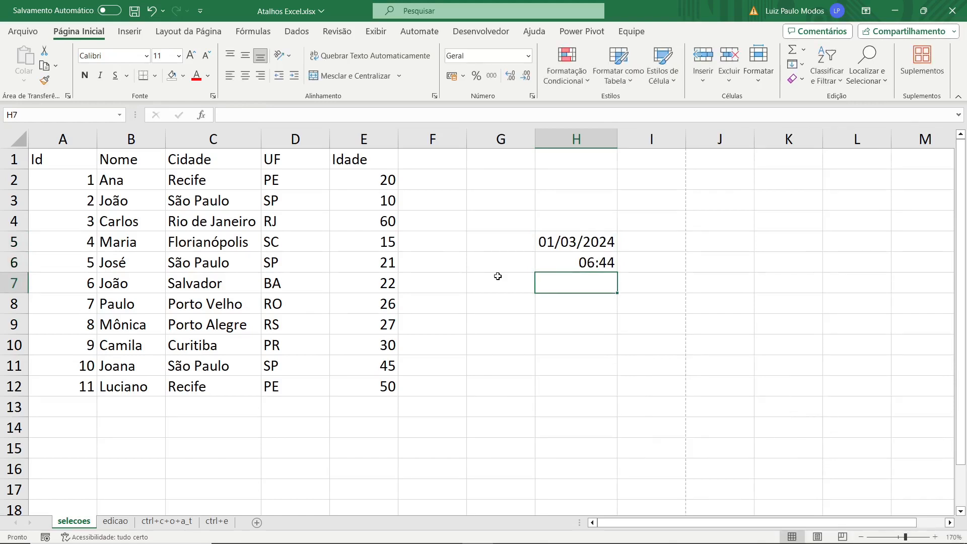
pyautogui.click(587, 260)
pyautogui.click(584, 241)
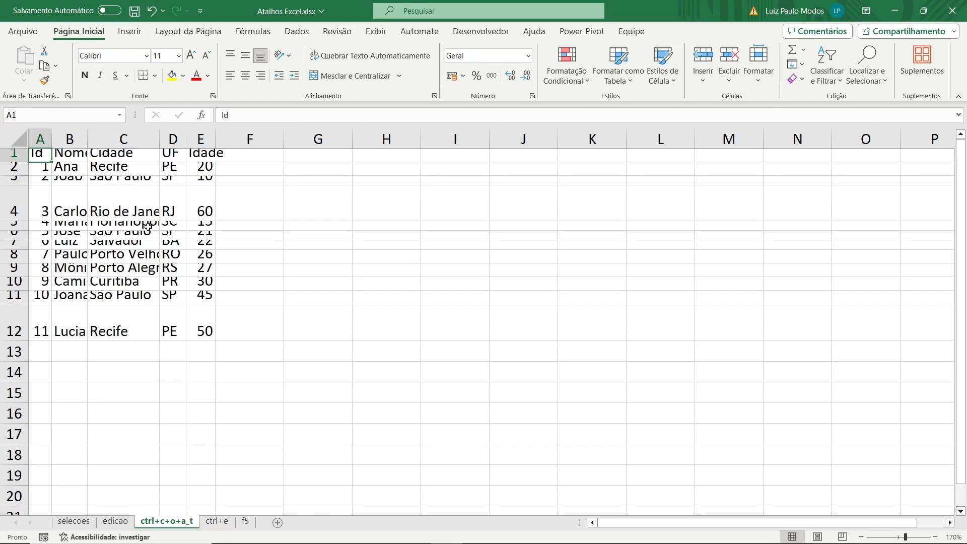
# Select the whole table A1:E12 on the ctrl+c+o+a_t sheet and autofit its column widths.
pyautogui.hotkey('ctrl', 'a')
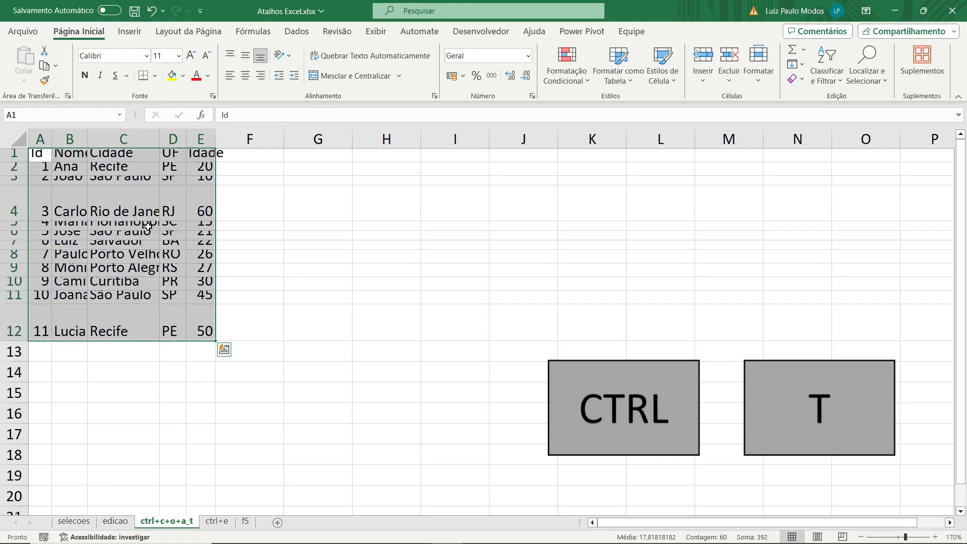
pyautogui.press('alt')
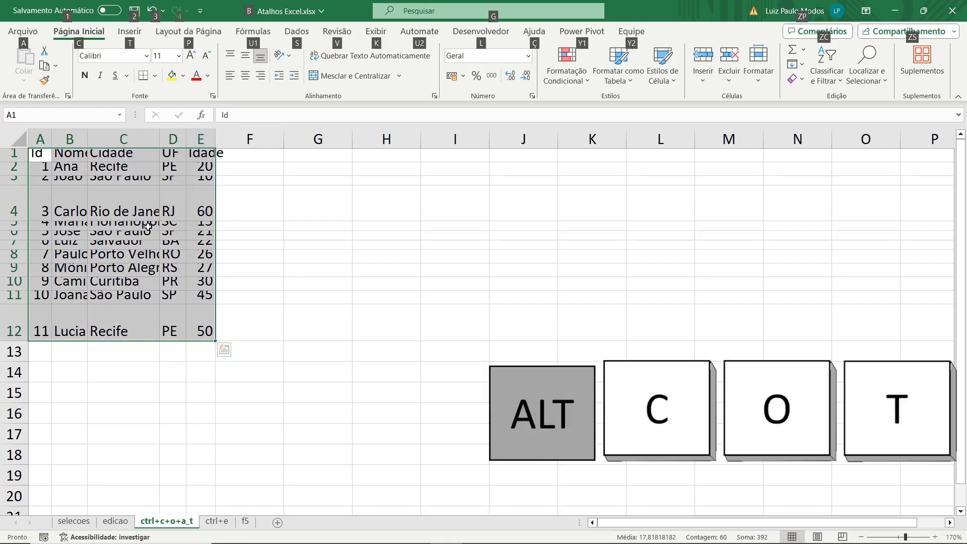
pyautogui.press('c')
pyautogui.press('o')
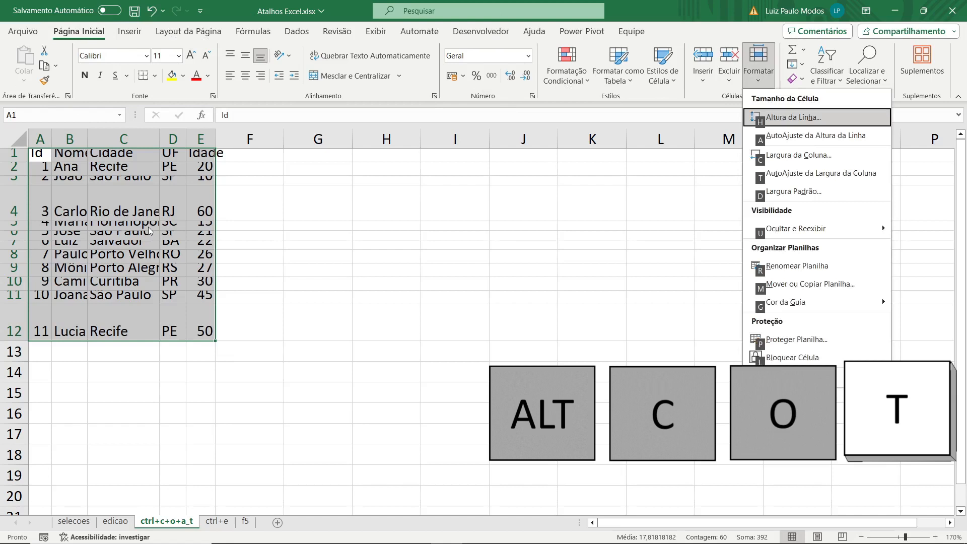
pyautogui.press('t')
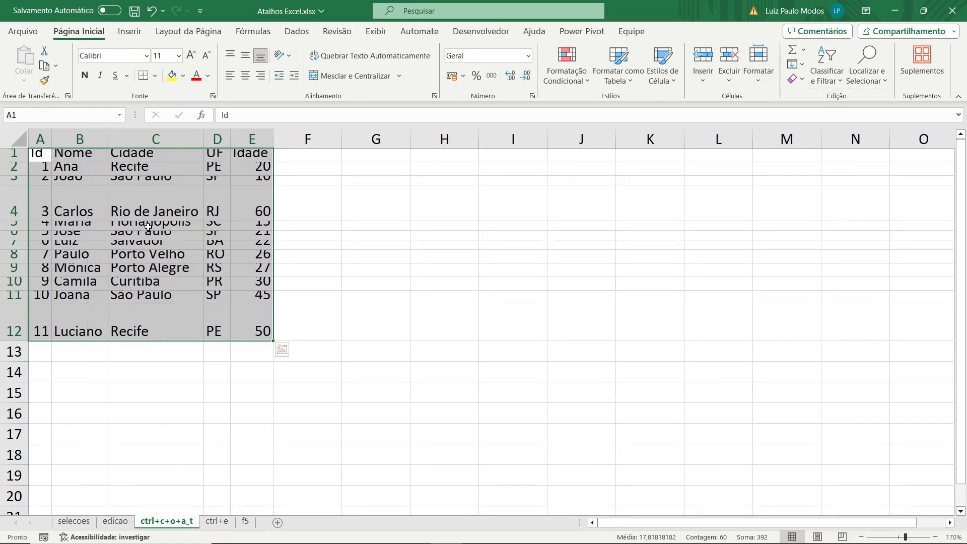
# Autofit the row heights of the selected table on the ctrl+c+o+a_t sheet.
pyautogui.press('alt')
pyautogui.press('c')
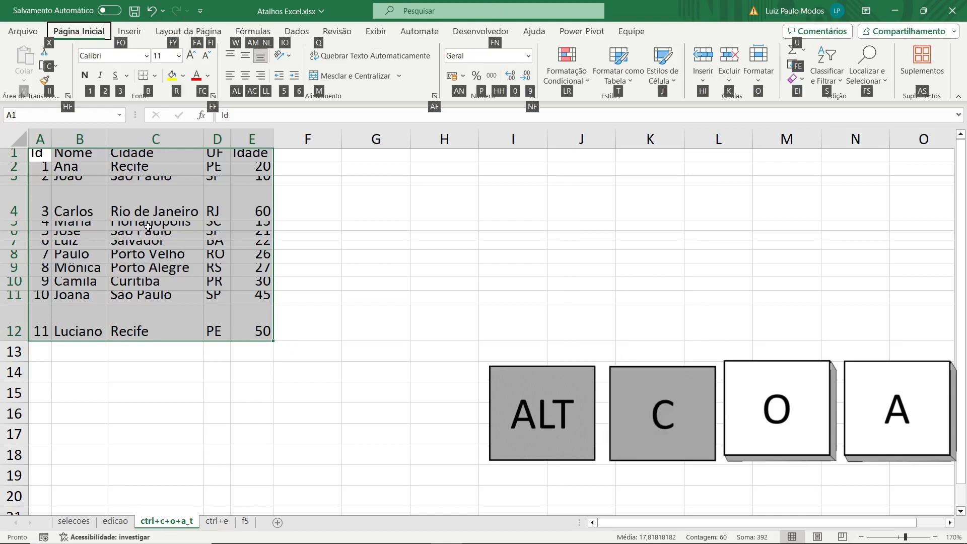
pyautogui.press('o')
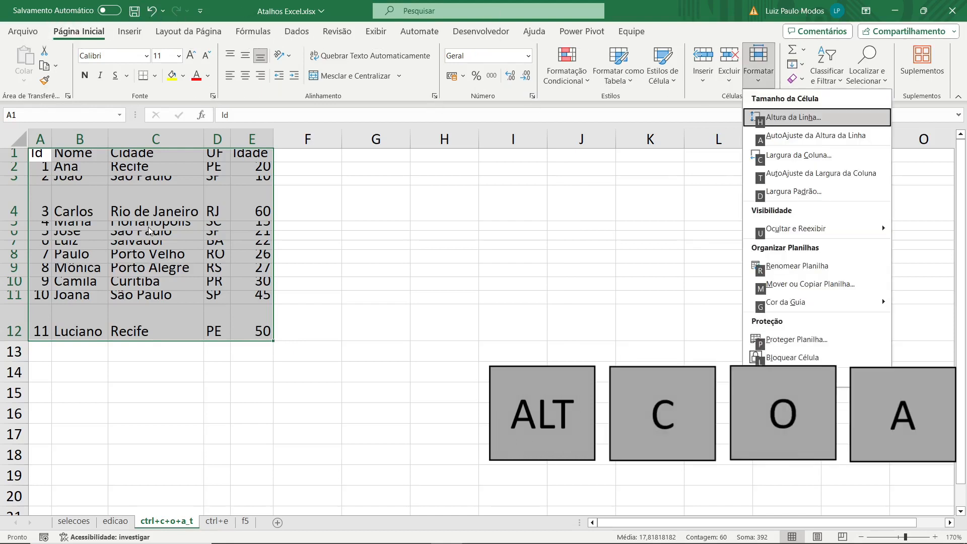
pyautogui.press('a')
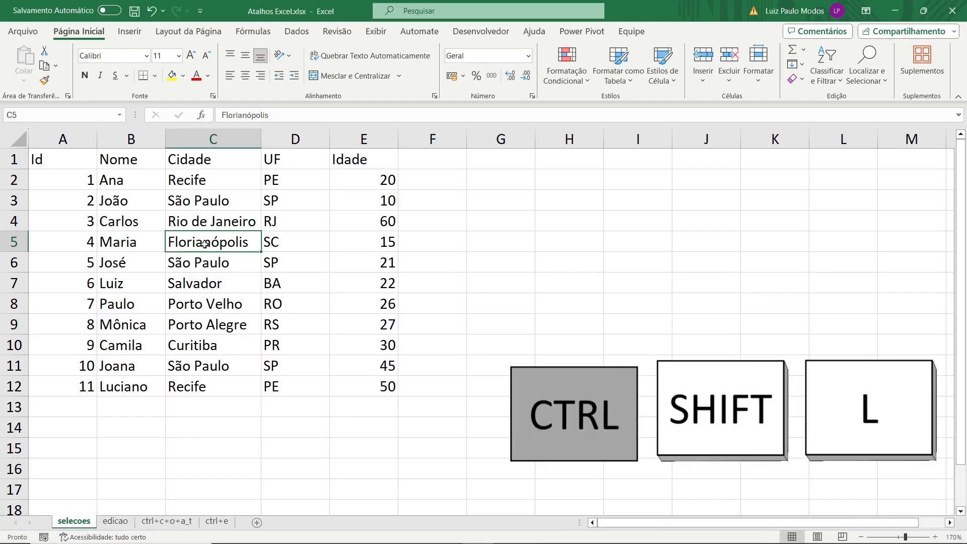
# Turn the AutoFilter buttons on the data's header row on, off and on again.
pyautogui.hotkey('ctrl', 'shift', 'l')
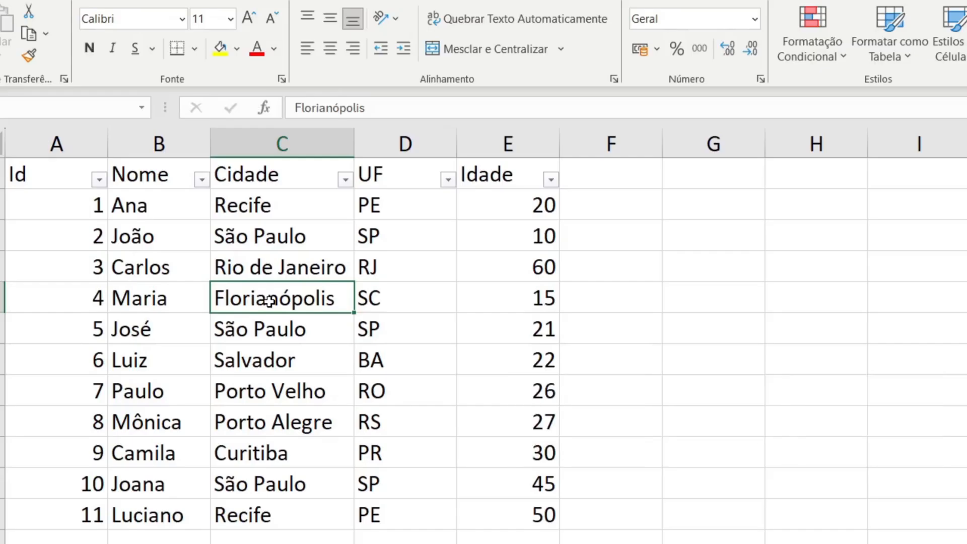
pyautogui.hotkey('ctrl', 'shift', 'l')
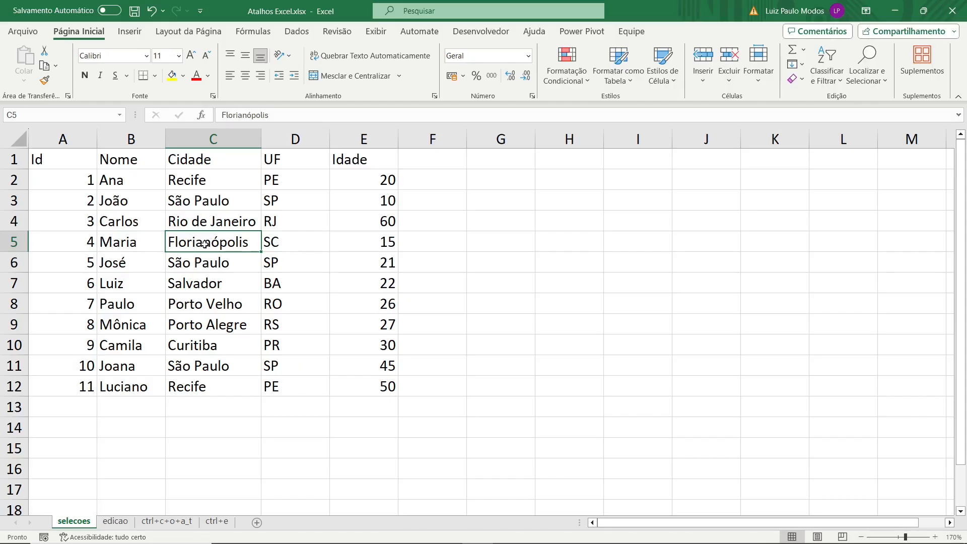
pyautogui.hotkey('ctrl', 'shift', 'l')
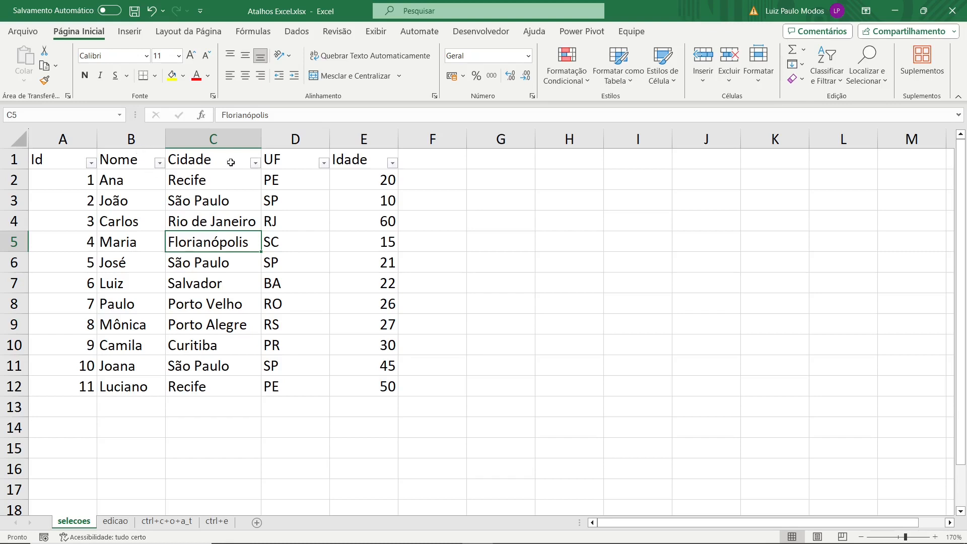
# Filter the Cidade column so that only Porto Velho is selected.
pyautogui.click(255, 162)
pyautogui.click(158, 327)
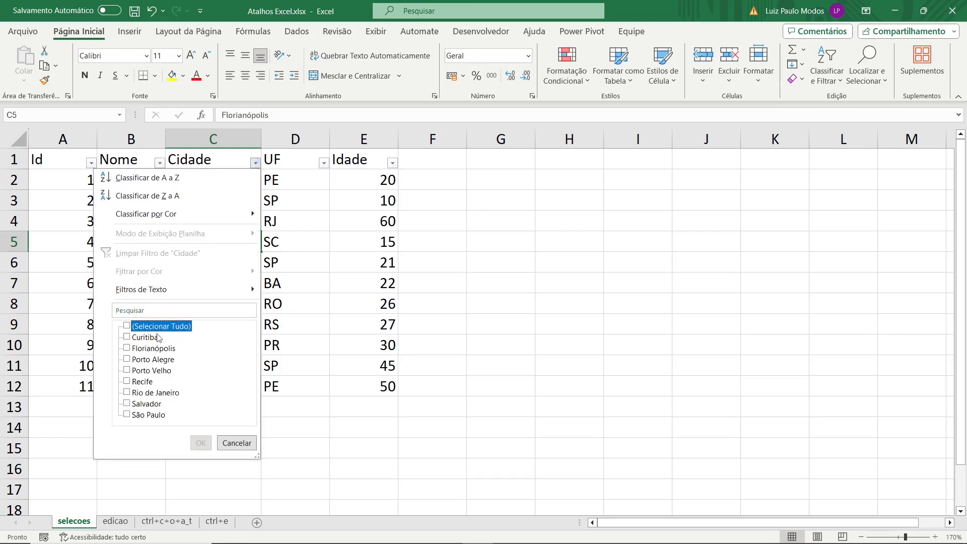
pyautogui.click(147, 371)
pyautogui.click(200, 442)
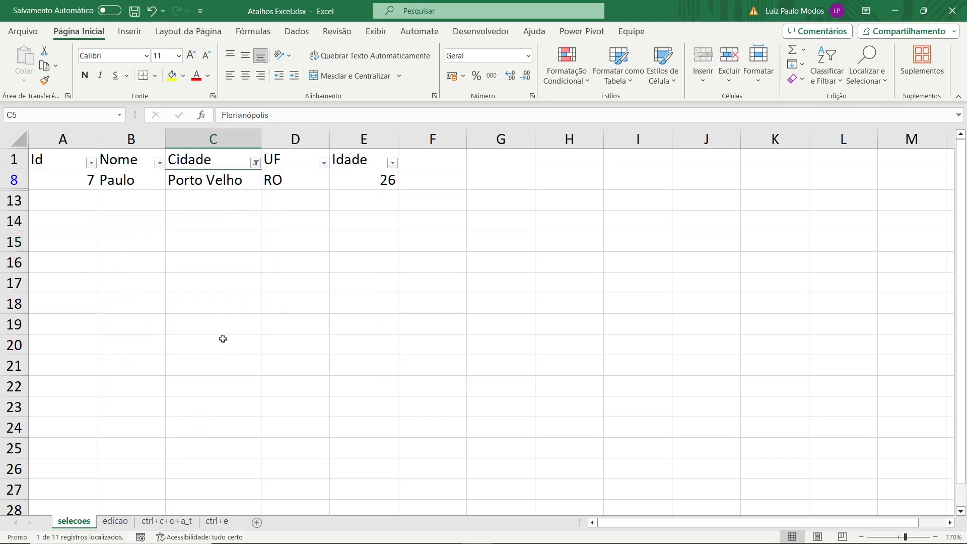
# Select all cities again in the Cidade filter and remove the filter buttons from the header row.
pyautogui.click(255, 162)
pyautogui.click(156, 326)
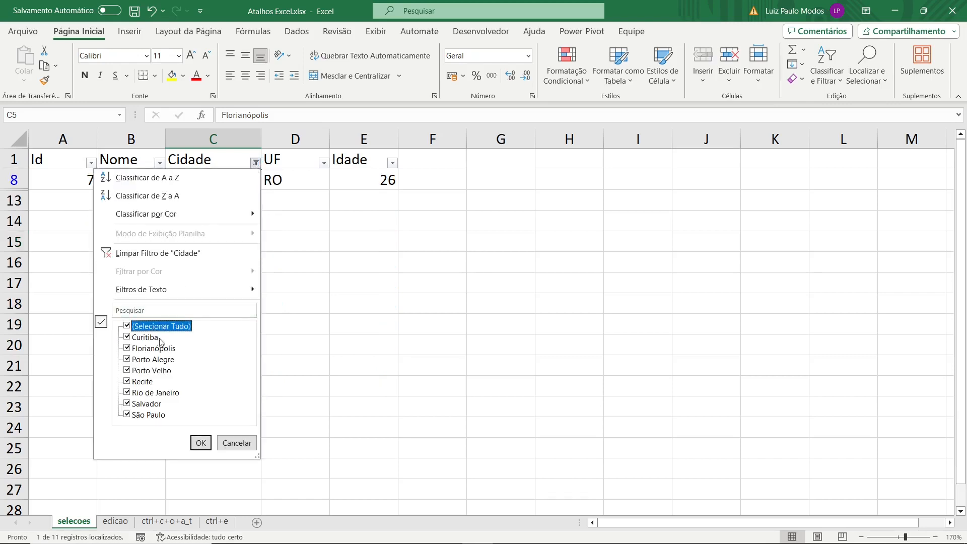
pyautogui.click(200, 442)
pyautogui.hotkey('ctrl', 'shift', 'l')
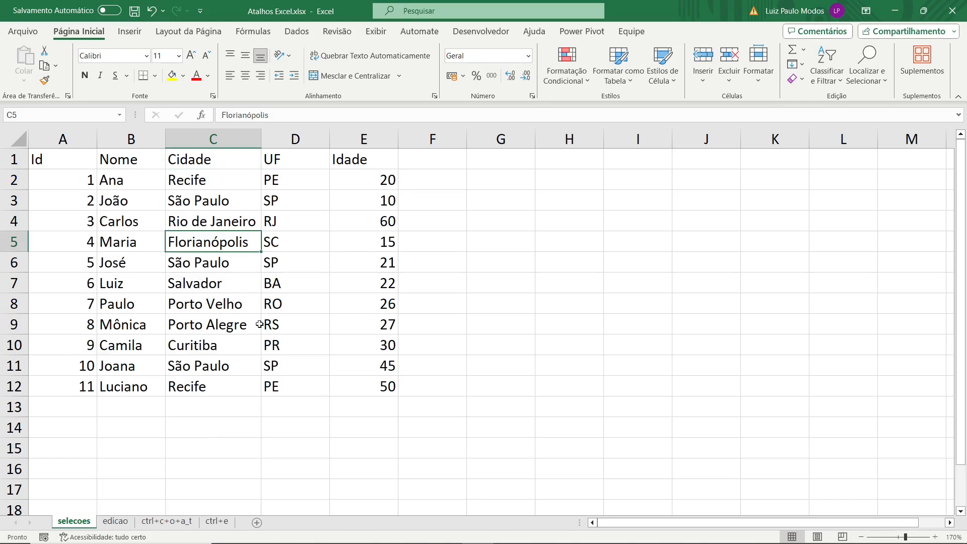
# Filter the data by the value of cell C6, São Paulo, and remove the filter again.
pyautogui.click(228, 261)
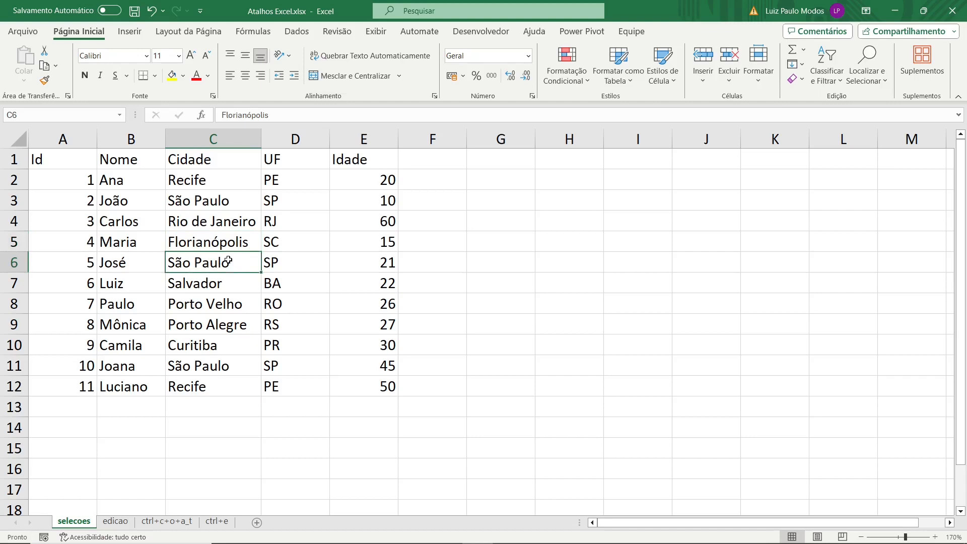
pyautogui.rightClick(228, 261)
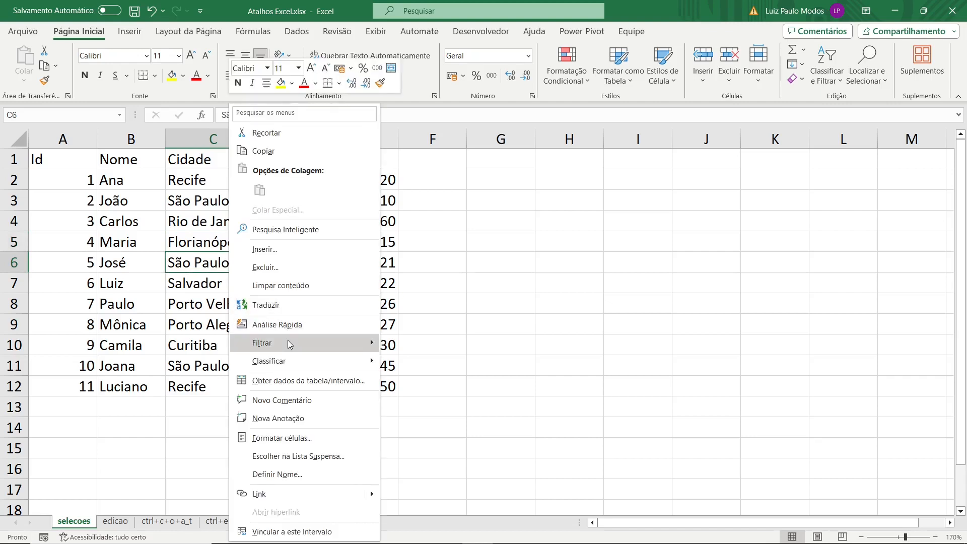
pyautogui.moveTo(290, 345)
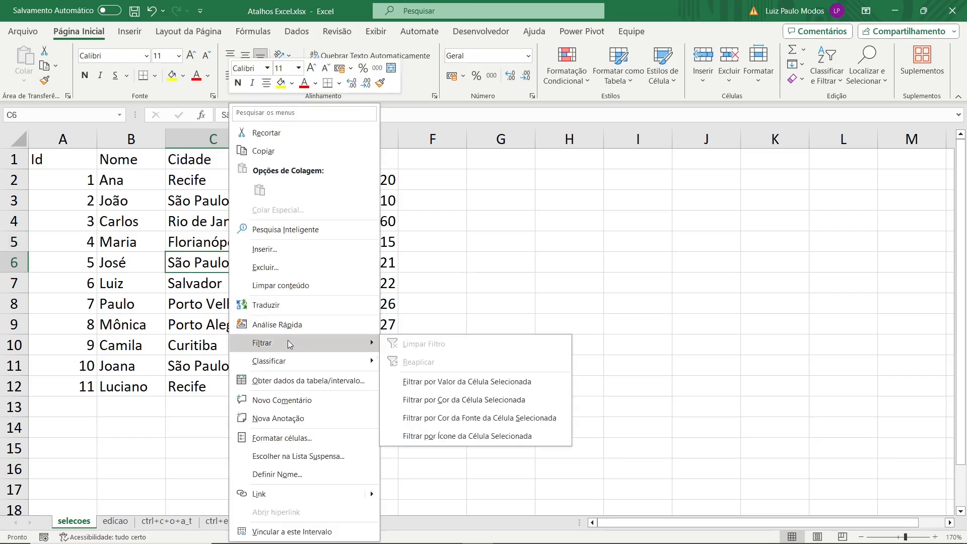
pyautogui.click(458, 383)
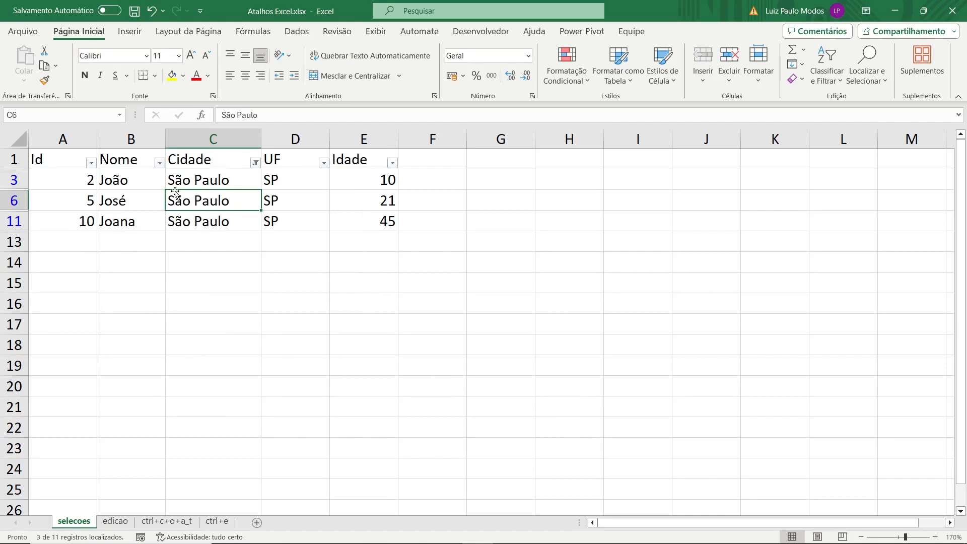
pyautogui.hotkey('ctrl', 'shift', 'l')
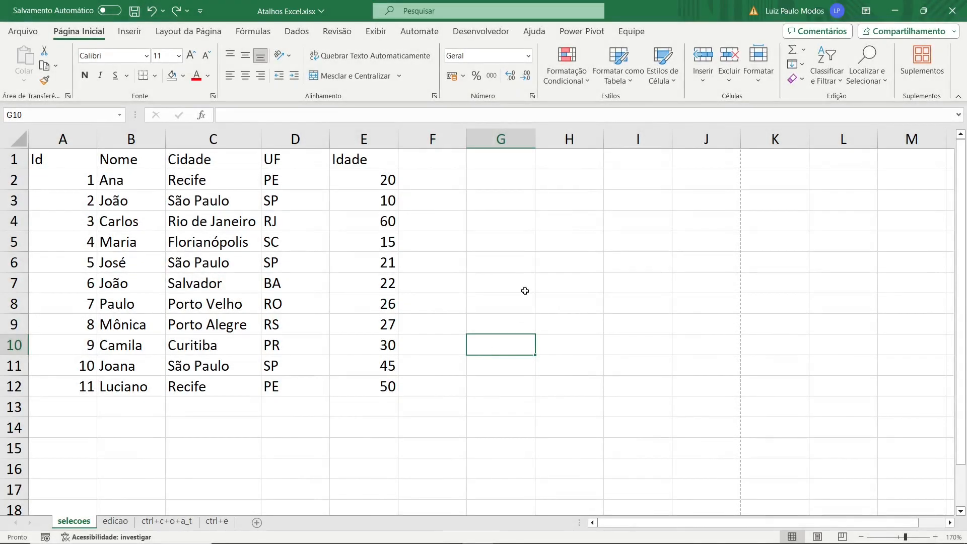
# Convert the data range A1:E12 on the selecoes sheet into a table with headers.
pyautogui.click(526, 260)
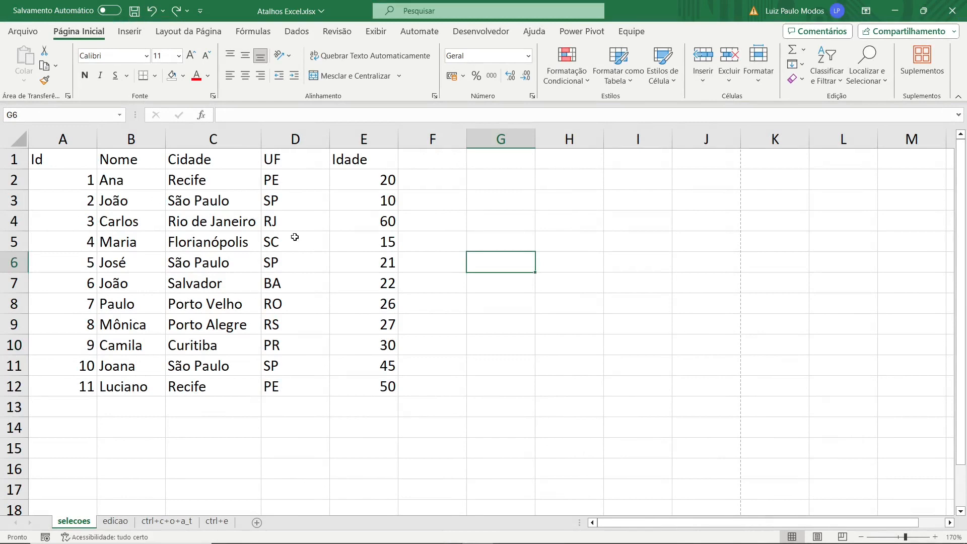
pyautogui.click(219, 269)
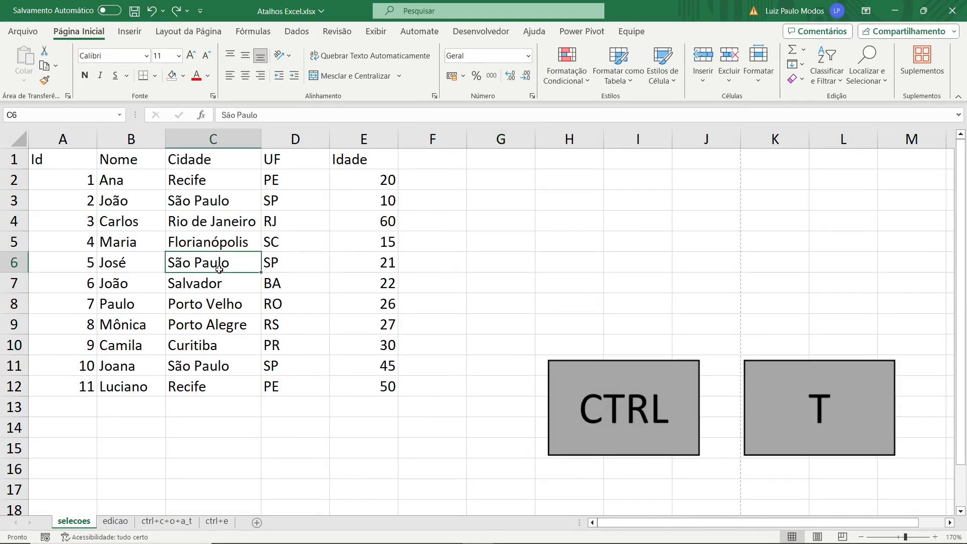
pyautogui.hotkey('ctrl', 't')
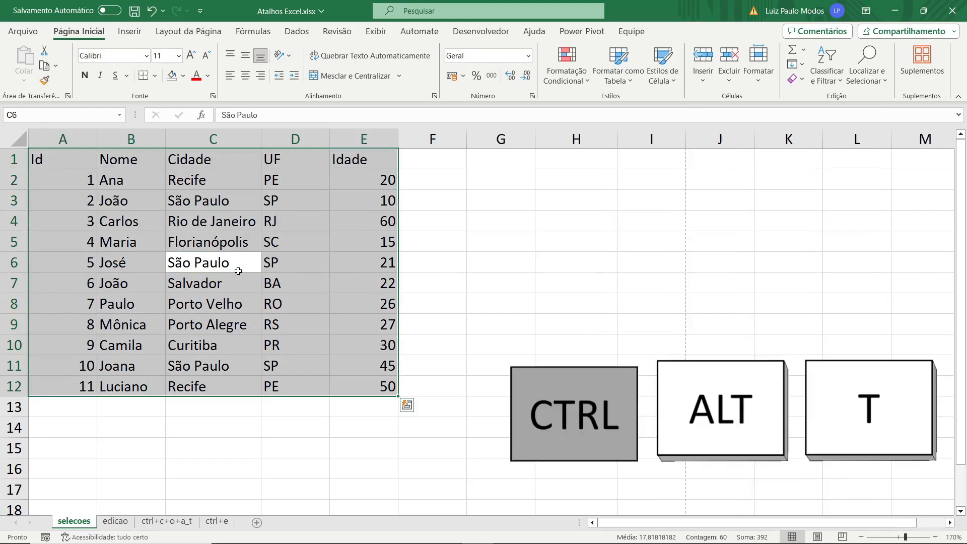
pyautogui.hotkey('ctrl', 't')
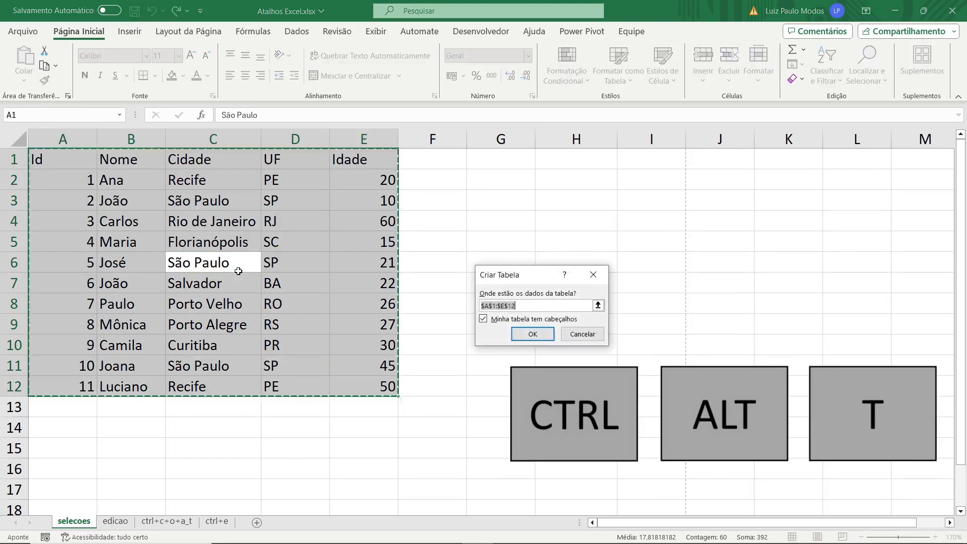
pyautogui.click(530, 338)
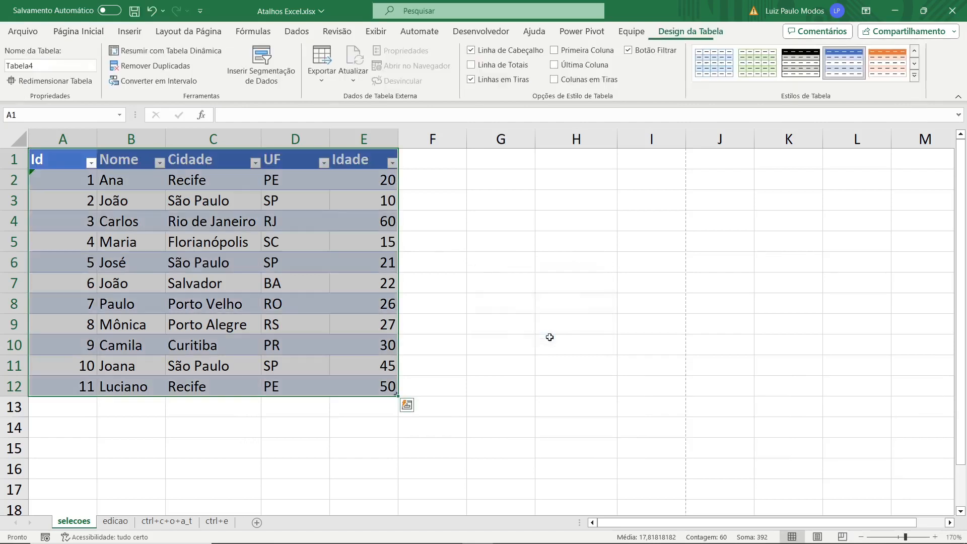
pyautogui.click(520, 248)
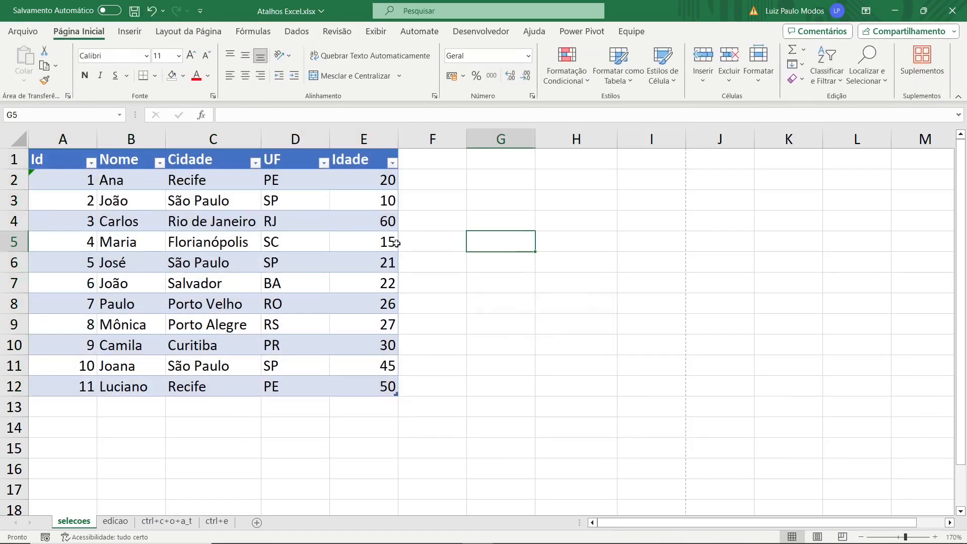
# Filter the new table's Cidade column to Porto Velho only.
pyautogui.click(255, 162)
pyautogui.click(166, 327)
pyautogui.click(149, 372)
pyautogui.click(200, 442)
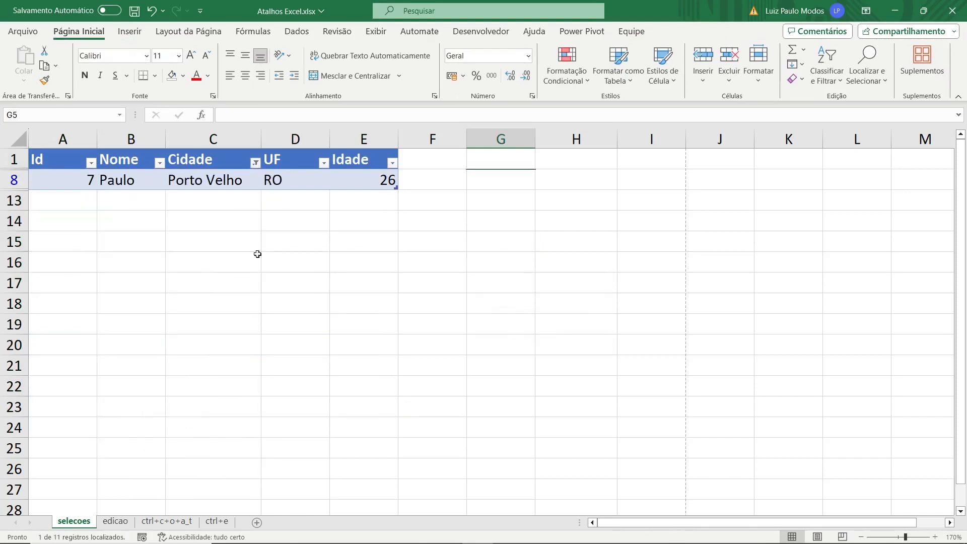
# Restore all cities in the table's Cidade filter.
pyautogui.click(254, 162)
pyautogui.click(166, 327)
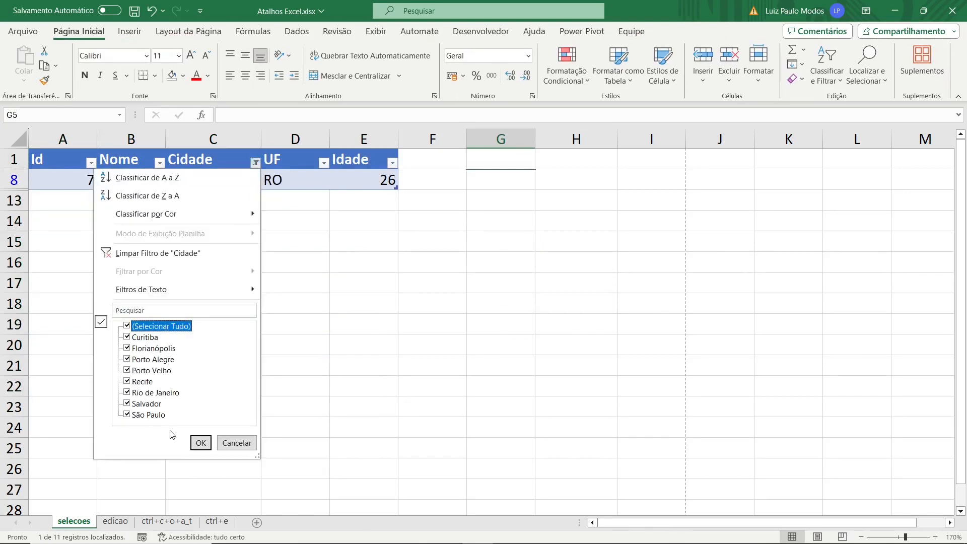
pyautogui.click(199, 442)
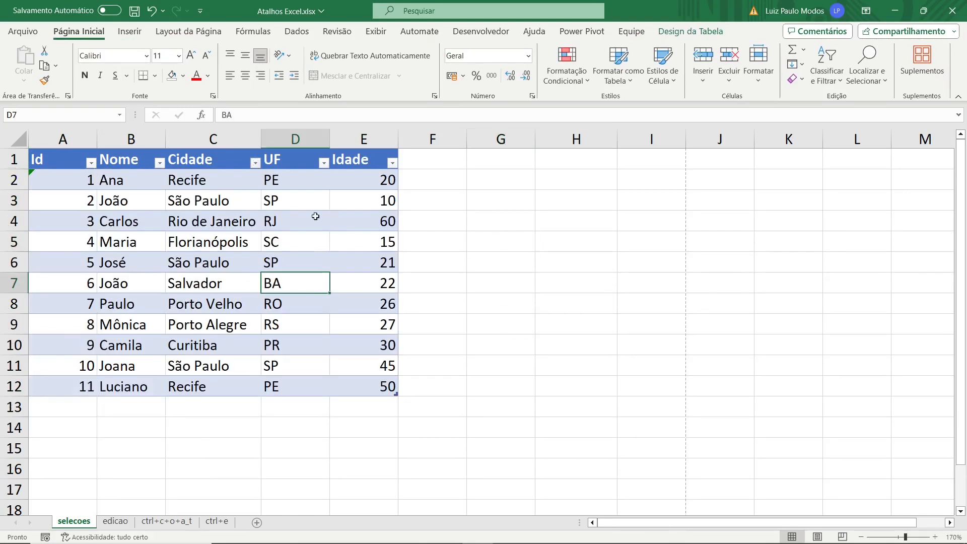
pyautogui.click(255, 162)
pyautogui.click(201, 443)
# Insert a slicer for the Cidade field and place it beside the table over columns H to J.
pyautogui.click(312, 240)
pyautogui.click(684, 32)
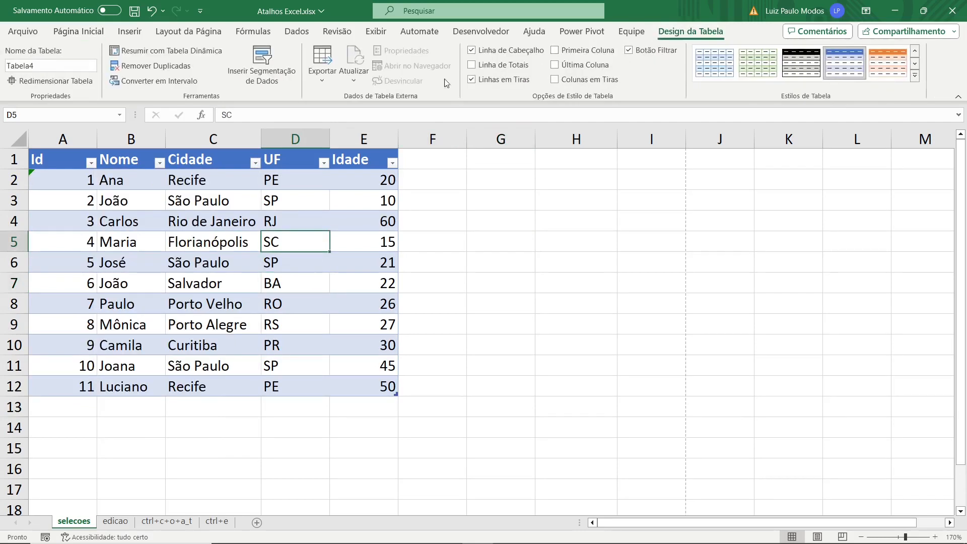
pyautogui.click(263, 67)
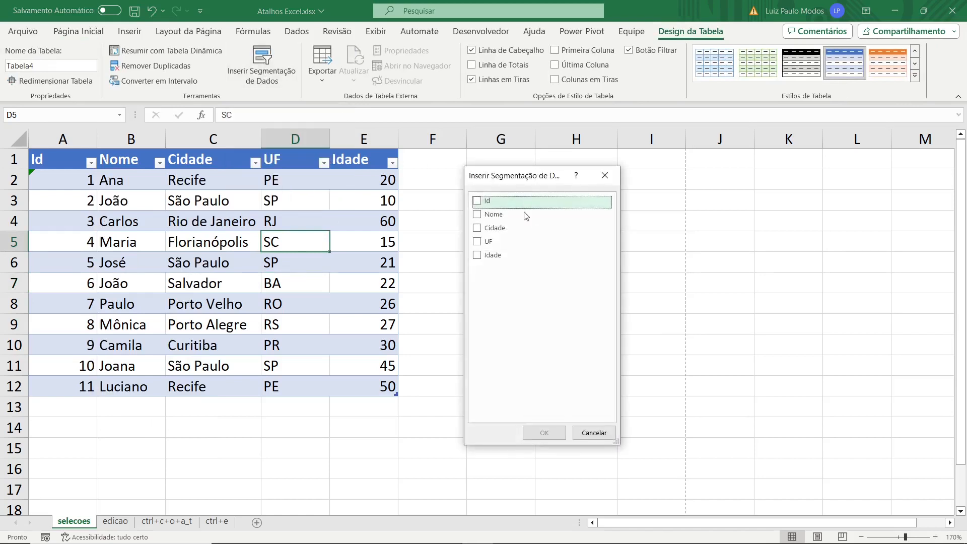
pyautogui.click(493, 228)
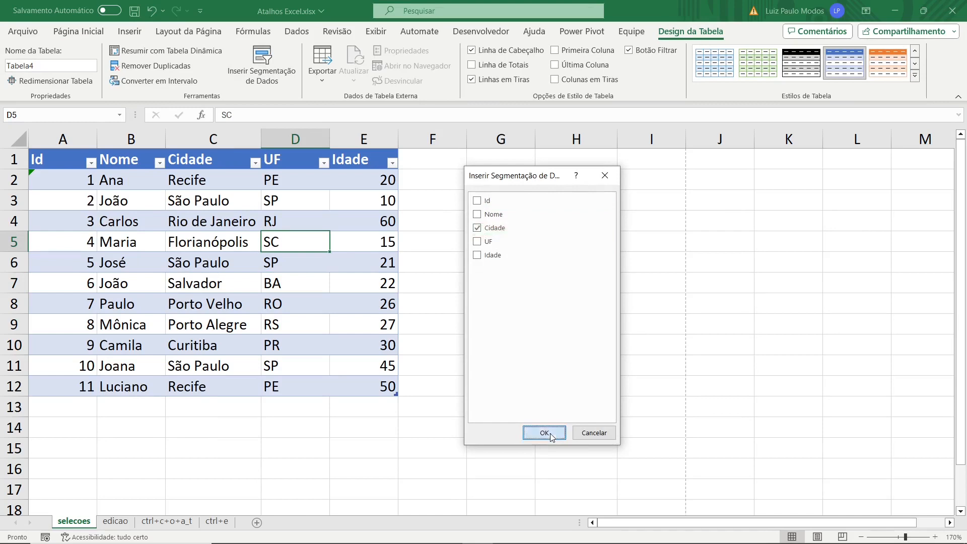
pyautogui.click(544, 433)
pyautogui.moveTo(493, 209); pyautogui.dragTo(646, 176)
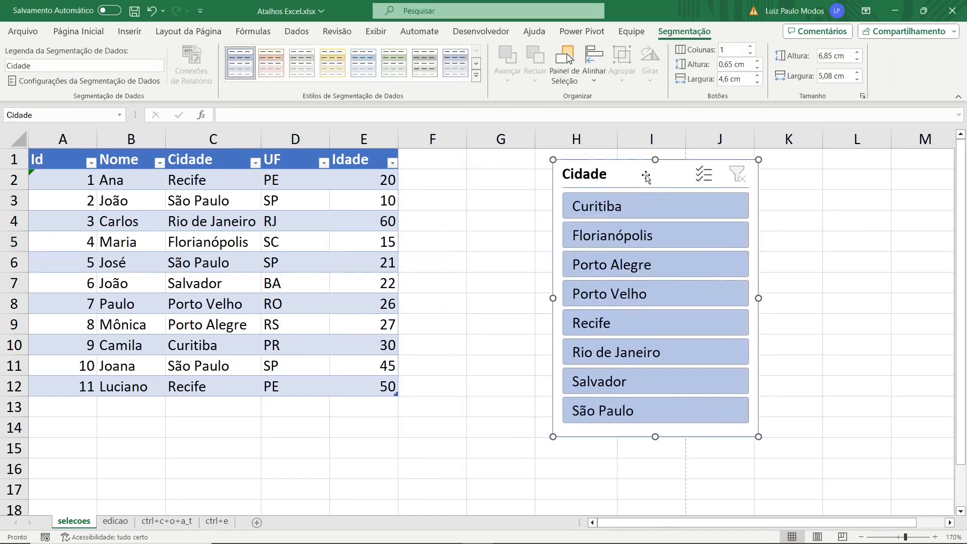
# Use the Cidade slicer to filter by Curitiba, Florianópolis, then Porto Alegre together with Rio de Janeiro, and clear the slicer's filter.
pyautogui.click(632, 208)
pyautogui.click(629, 235)
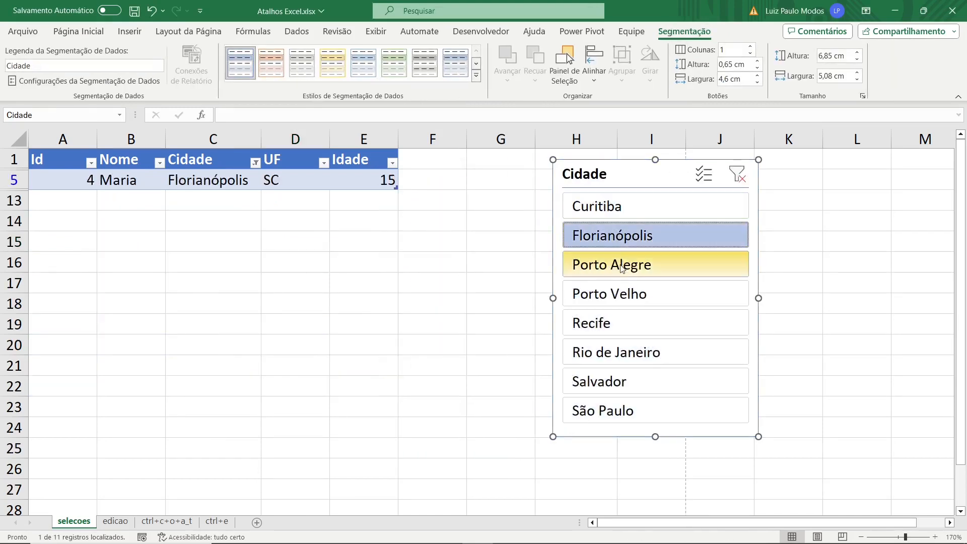
pyautogui.click(622, 267)
pyautogui.keyDown('ctrl'); pyautogui.click(639, 352); pyautogui.keyUp('ctrl')
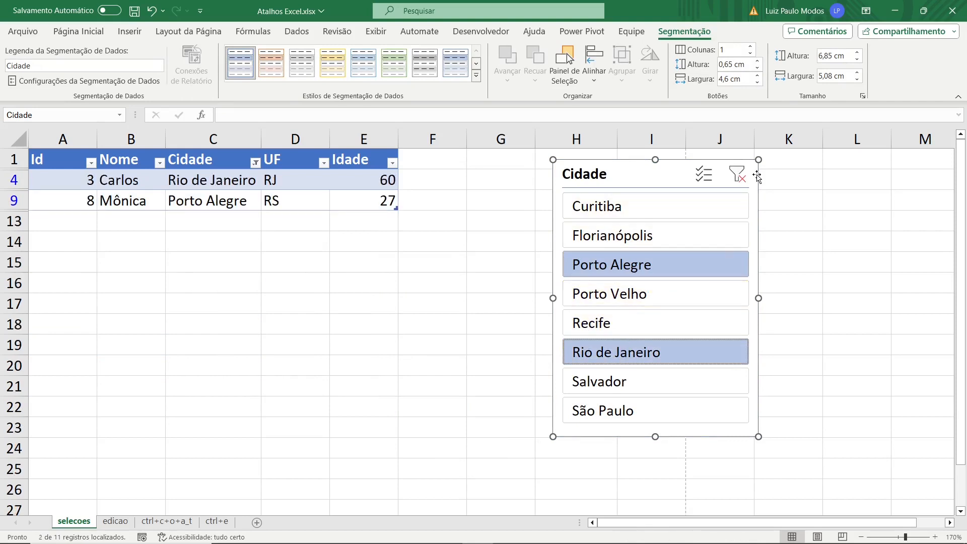
pyautogui.click(737, 175)
# Move the Cidade slicer closer to the table and insert a Nome slicer beside it over columns J to L.
pyautogui.moveTo(619, 179); pyautogui.dragTo(529, 172)
pyautogui.click(305, 262)
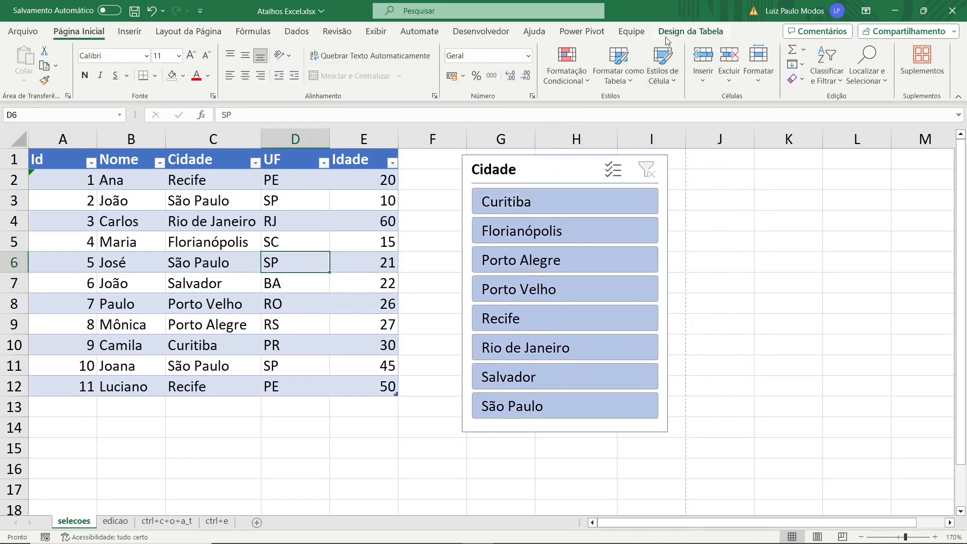
pyautogui.click(700, 32)
pyautogui.click(260, 64)
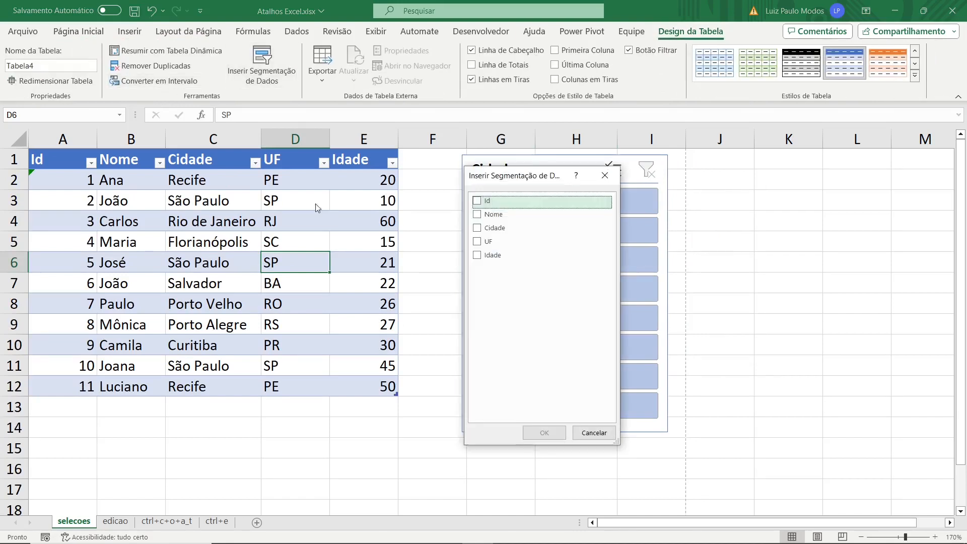
pyautogui.moveTo(518, 175); pyautogui.dragTo(736, 253)
pyautogui.click(694, 292)
pyautogui.click(761, 509)
pyautogui.moveTo(480, 204); pyautogui.dragTo(758, 164)
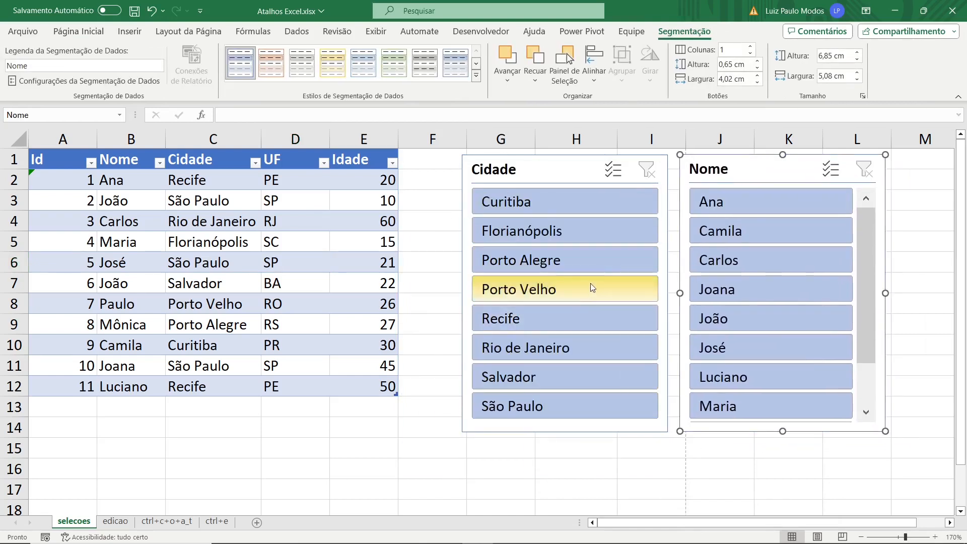
# Filter the table with the Nome slicer by the first listed name and then by the fifth.
pyautogui.click(740, 206)
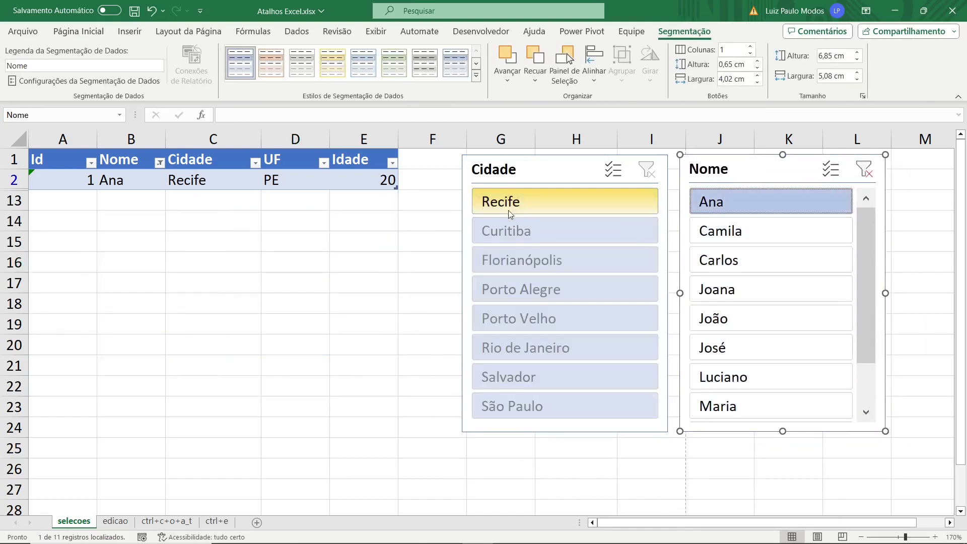
pyautogui.click(722, 317)
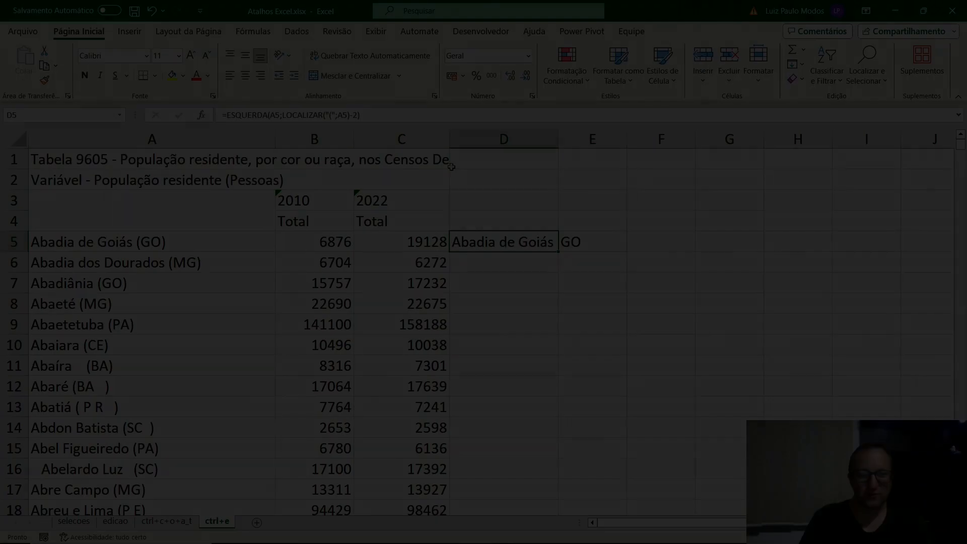
pyautogui.scroll(-5, 194, 283)
pyautogui.scroll(5, 193, 283)
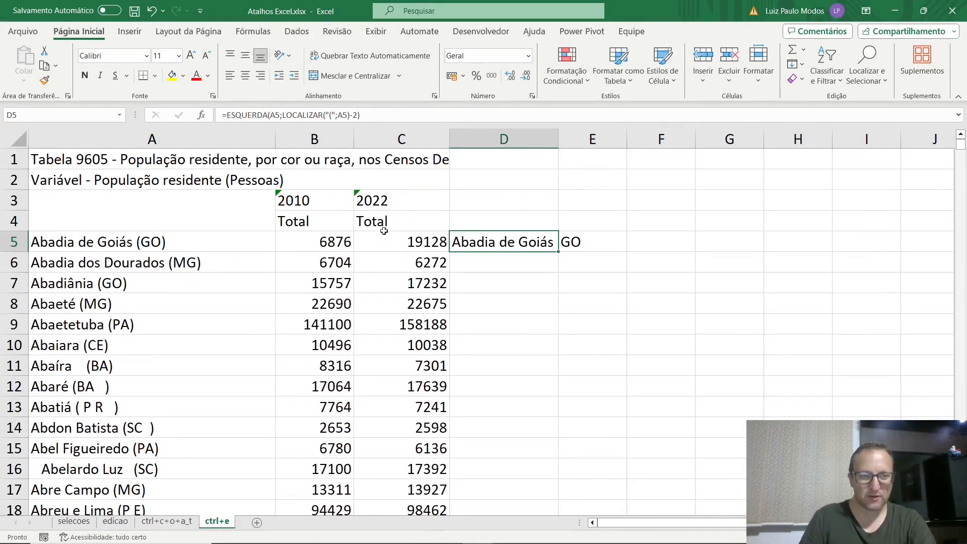
pyautogui.click(159, 241)
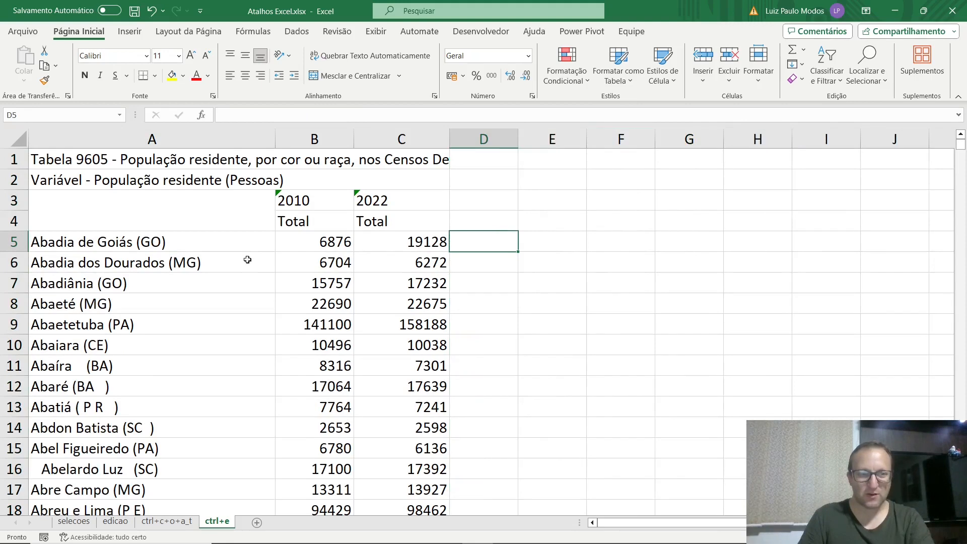
# Copy only the city name "Abadia de Goiás" from the text in A5 into cell D5.
pyautogui.click(127, 242)
pyautogui.moveTo(282, 115); pyautogui.dragTo(222, 115)
pyautogui.hotkey('ctrl', 'c')
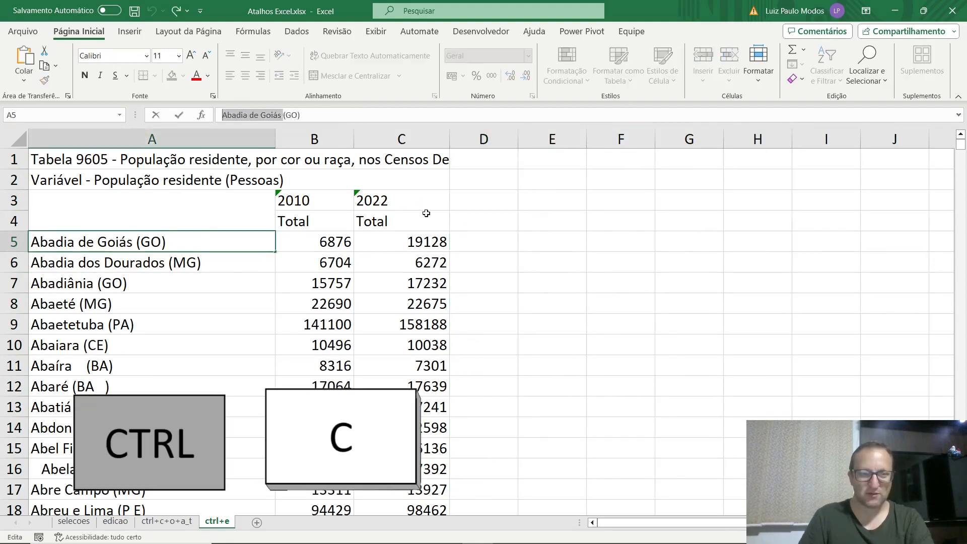
pyautogui.click(472, 240)
pyautogui.hotkey('ctrl', 'v')
pyautogui.press('Return')
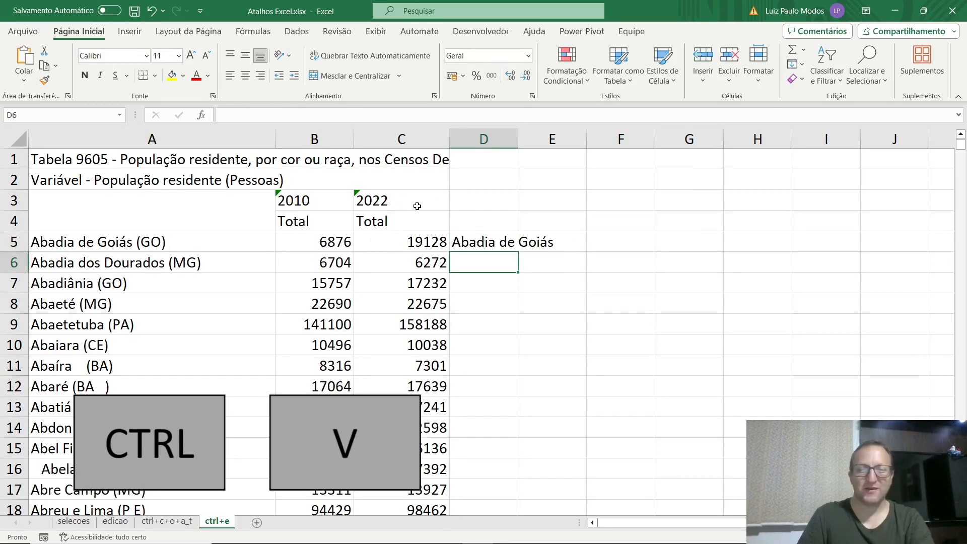
# Flash Fill the remaining city names in column D from cell D6, and look over the filled rows.
pyautogui.click(473, 237)
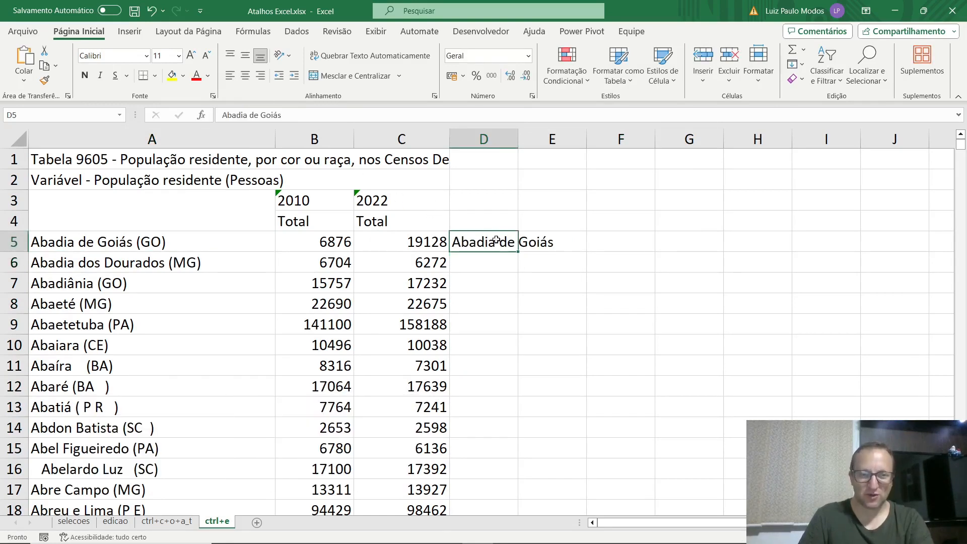
pyautogui.click(486, 260)
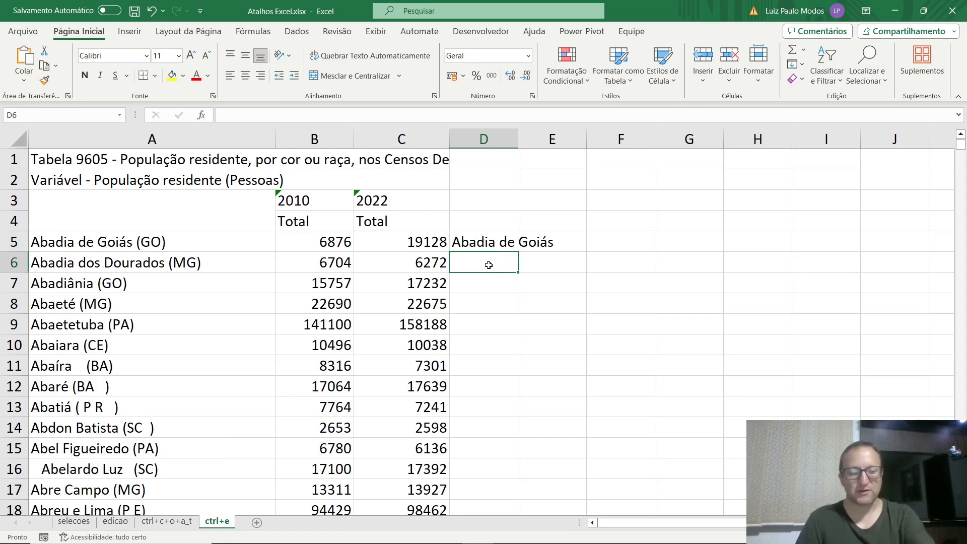
pyautogui.hotkey('ctrl', 'e')
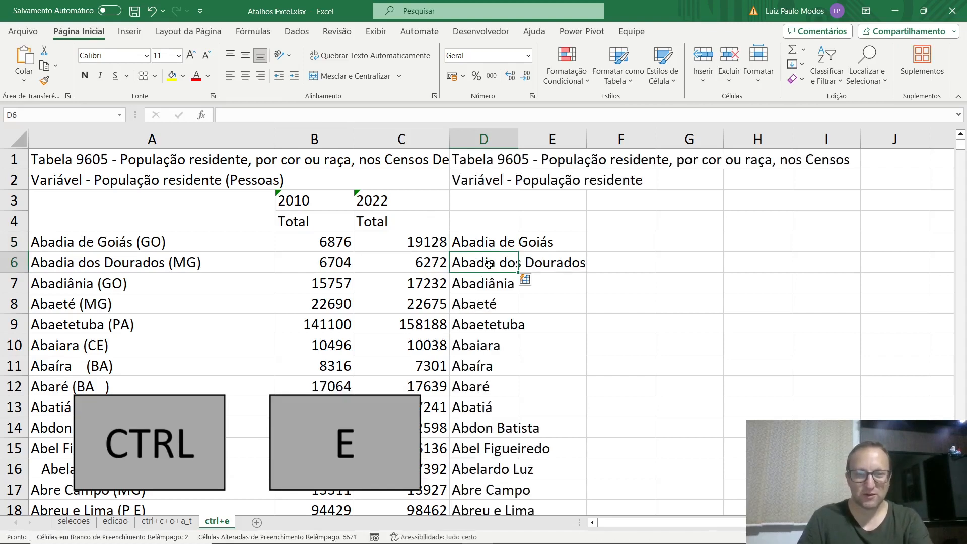
pyautogui.scroll(-11, 475, 460)
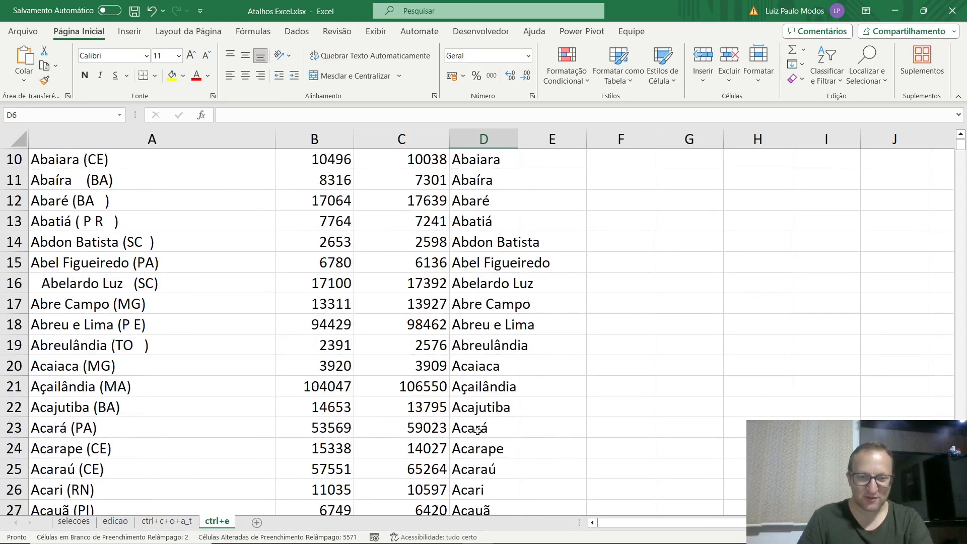
pyautogui.scroll(-9, 481, 345)
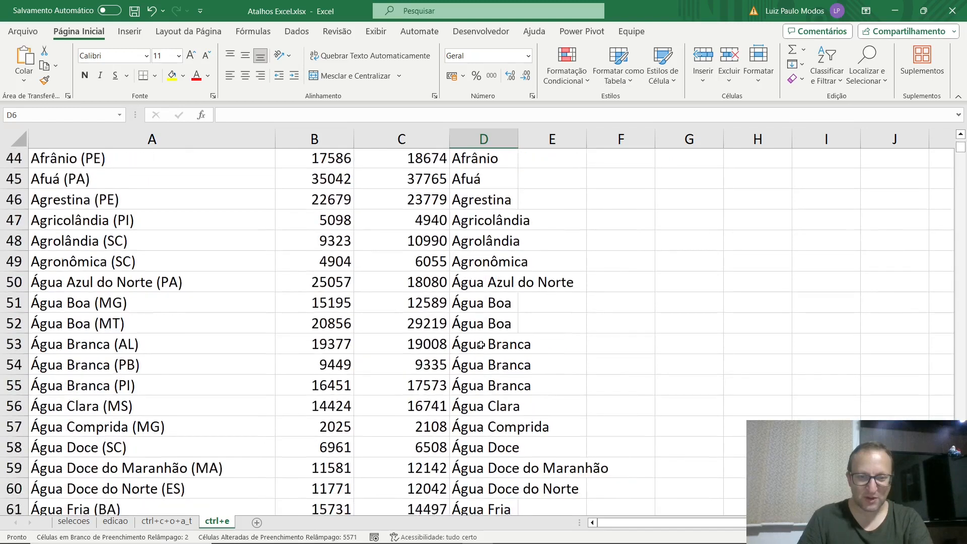
pyautogui.scroll(20, 481, 345)
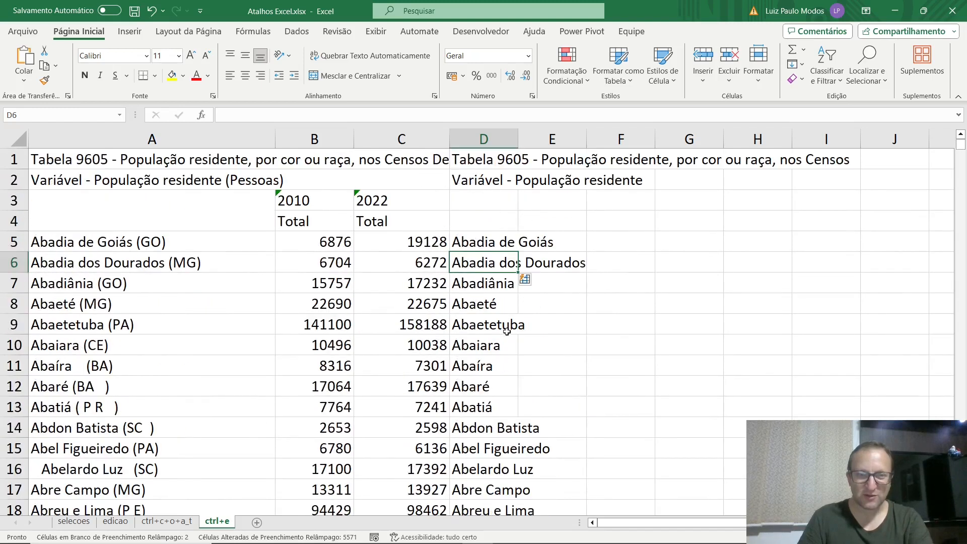
# Clear the unwanted title text from cells D1:D2.
pyautogui.click(598, 299)
pyautogui.click(570, 214)
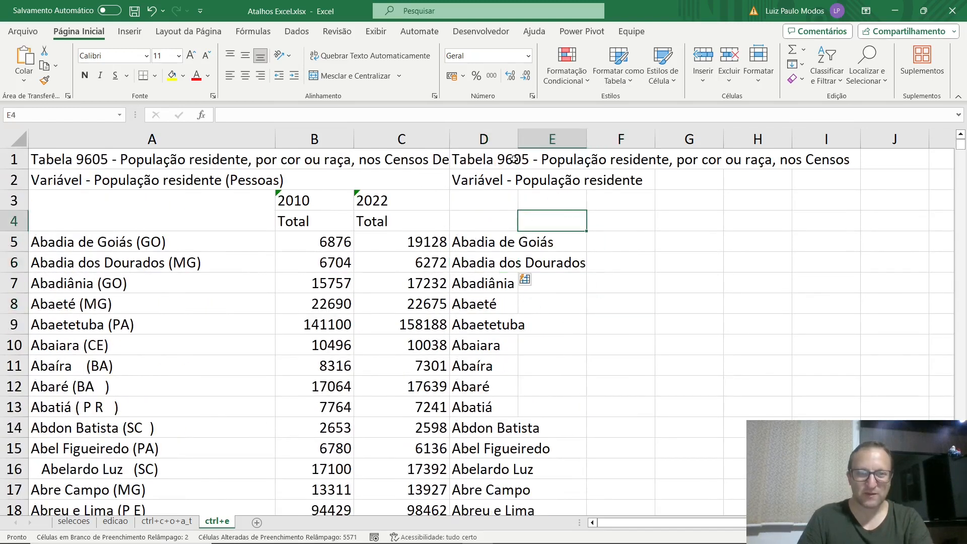
pyautogui.moveTo(513, 159); pyautogui.dragTo(491, 181)
pyautogui.press('Delete')
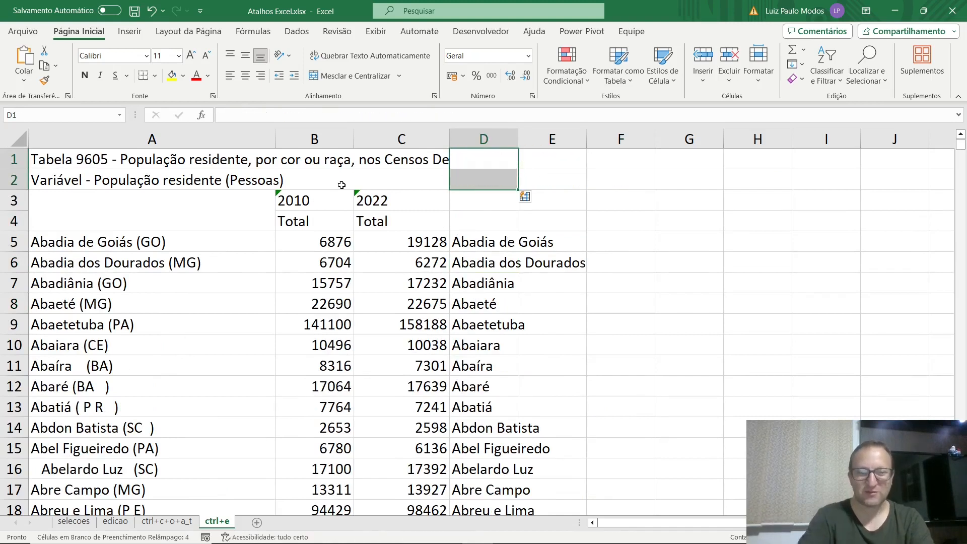
# Enter GO in E5 as the sample state code and Flash Fill the remaining codes in column E.
pyautogui.click(495, 241)
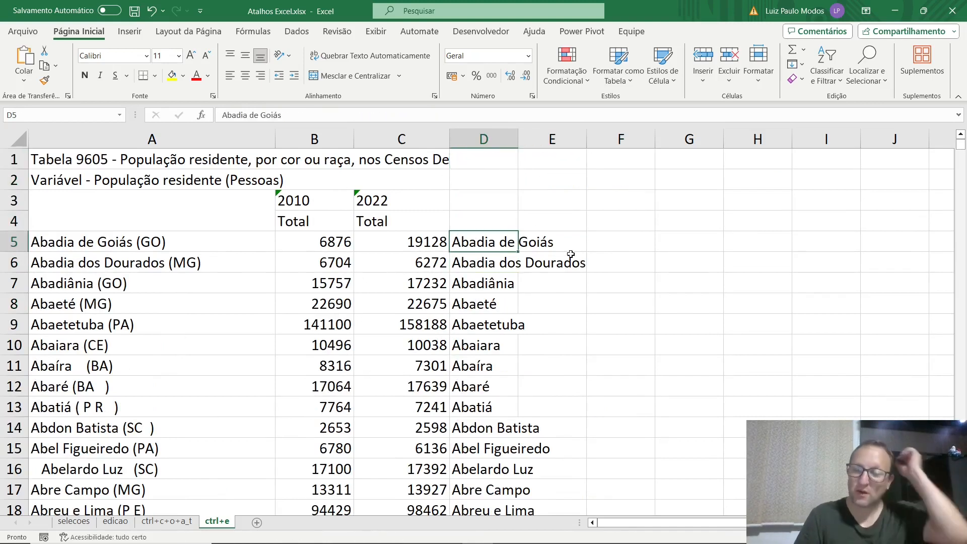
pyautogui.click(571, 245)
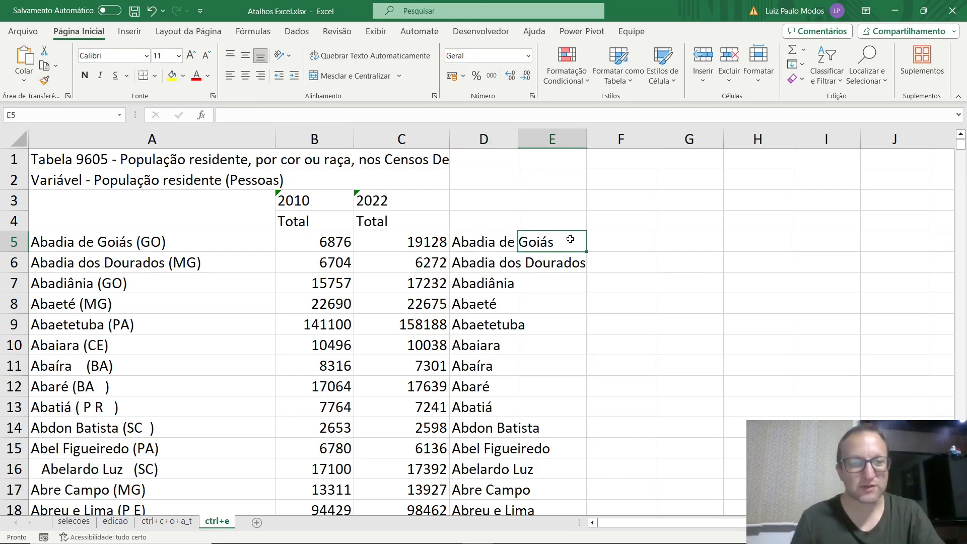
pyautogui.write('GO')
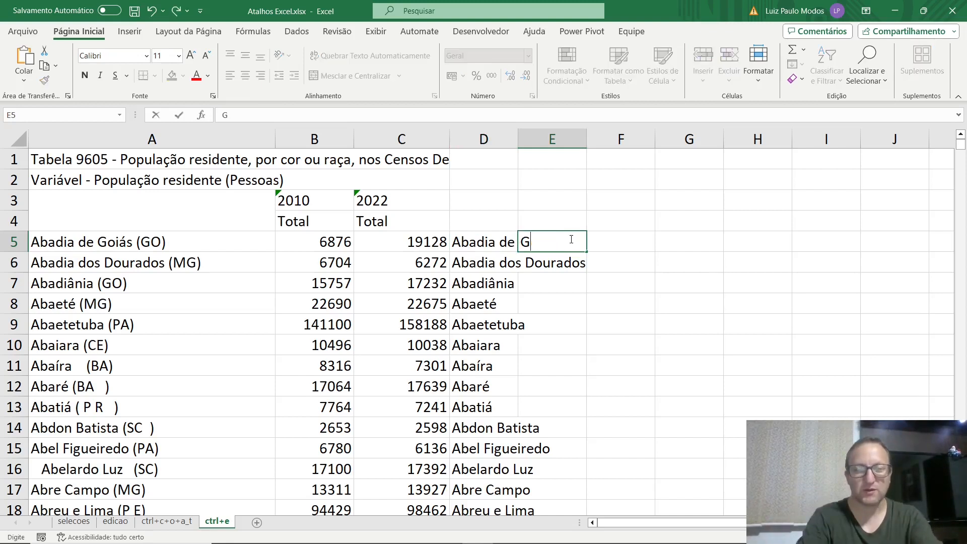
pyautogui.press('Return')
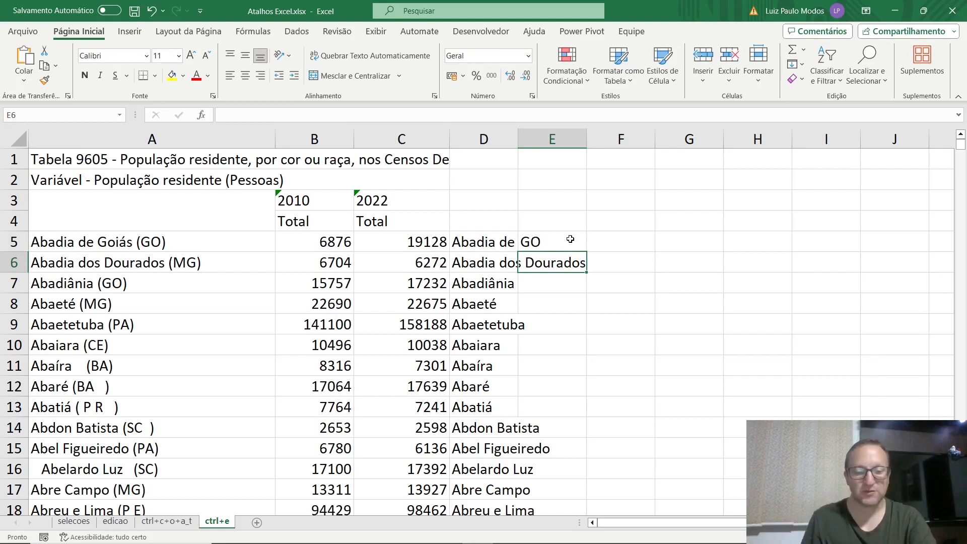
pyautogui.hotkey('ctrl', 'e')
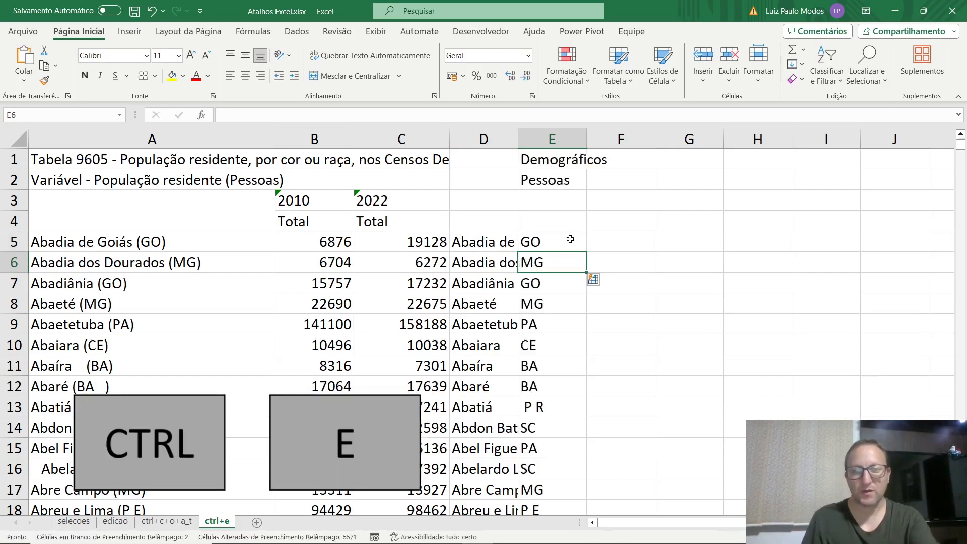
# Review the filled state codes in column E against the city entries in column A.
pyautogui.scroll(-4, 553, 285)
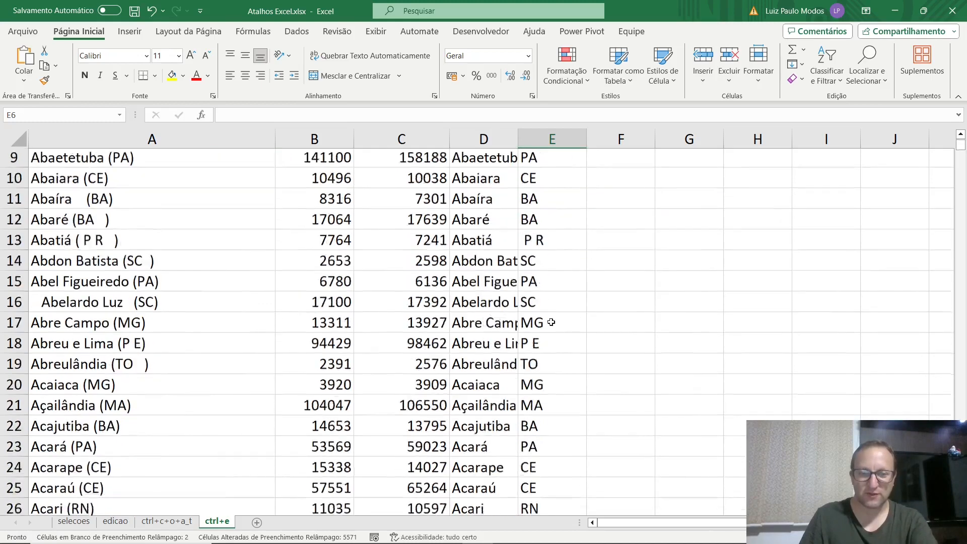
pyautogui.scroll(3, 555, 297)
pyautogui.scroll(-2, 545, 295)
pyautogui.scroll(-8, 545, 296)
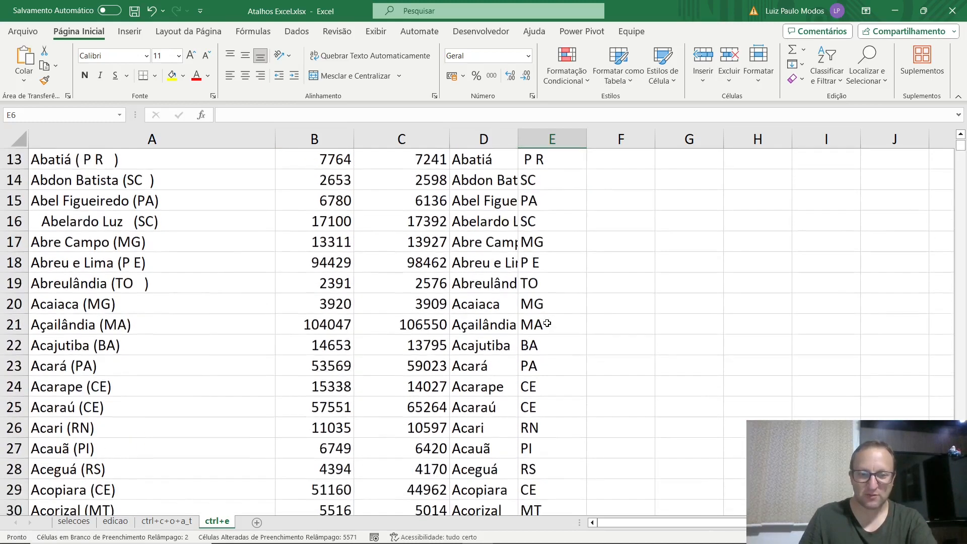
pyautogui.scroll(3, 552, 403)
pyautogui.scroll(8, 554, 398)
pyautogui.scroll(-2, 557, 345)
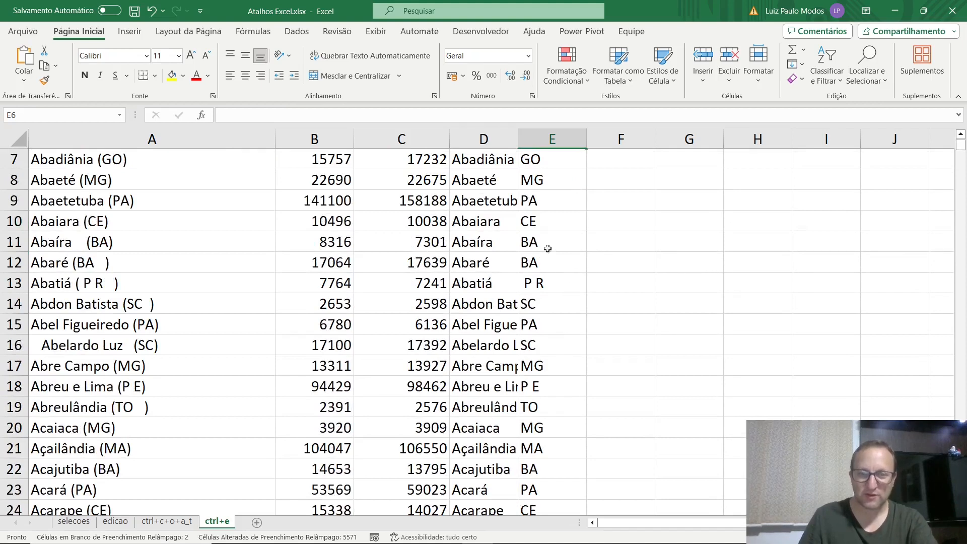
# Remove the spaces before and inside the state code in E13 so that it reads PR.
pyautogui.click(558, 281)
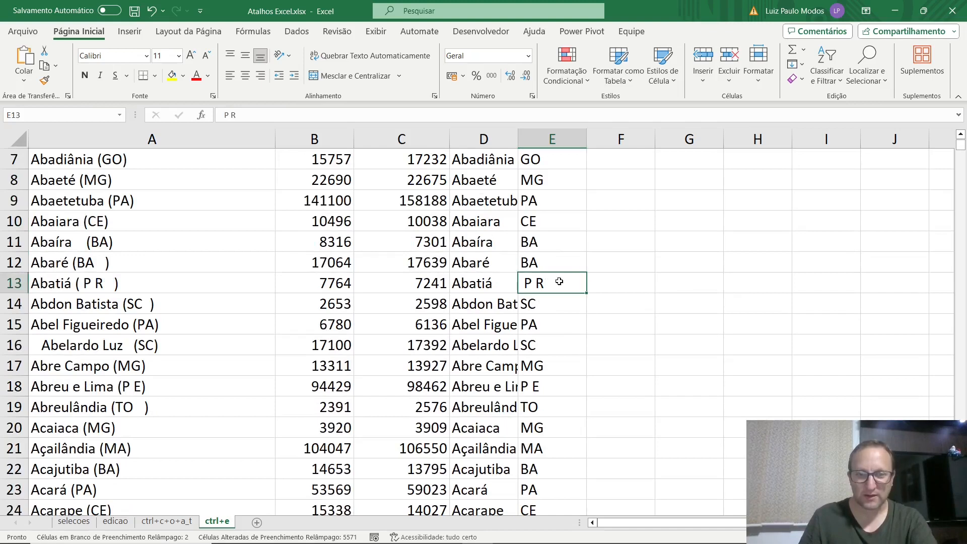
pyautogui.scroll(2, 559, 281)
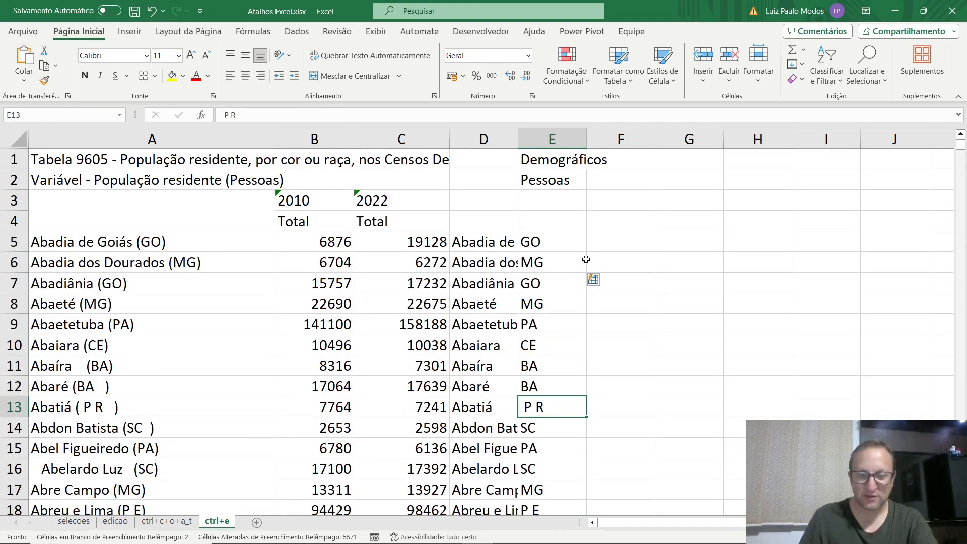
pyautogui.click(227, 114)
pyautogui.press('BackSpace')
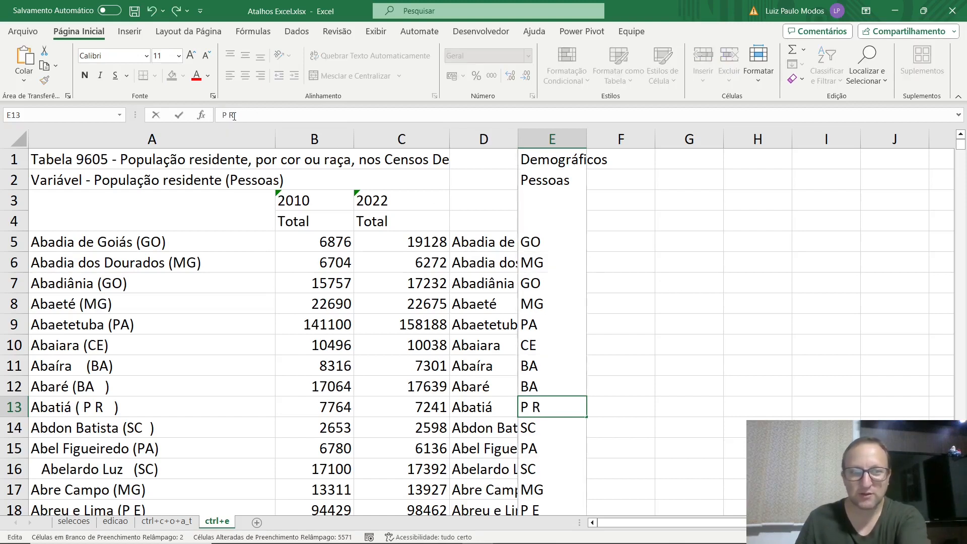
pyautogui.press('Right')
pyautogui.press('Delete')
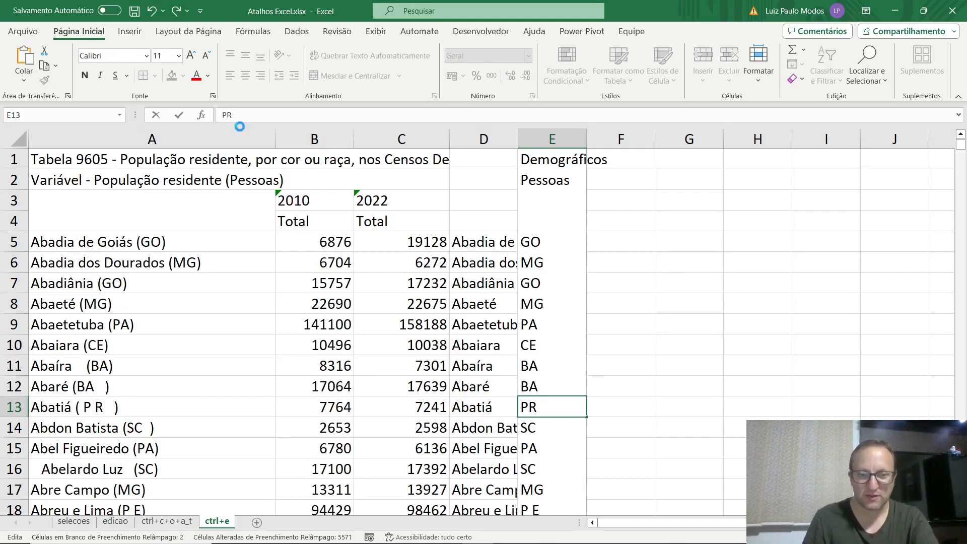
pyautogui.press('Return')
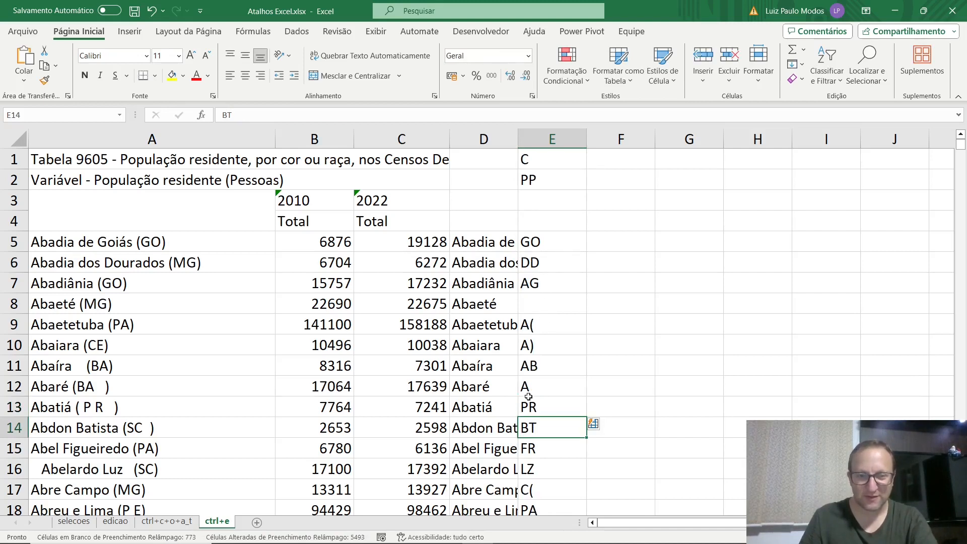
# Enter MG in E8 as a corrected example for the Flash Fill of the state codes.
pyautogui.click(549, 300)
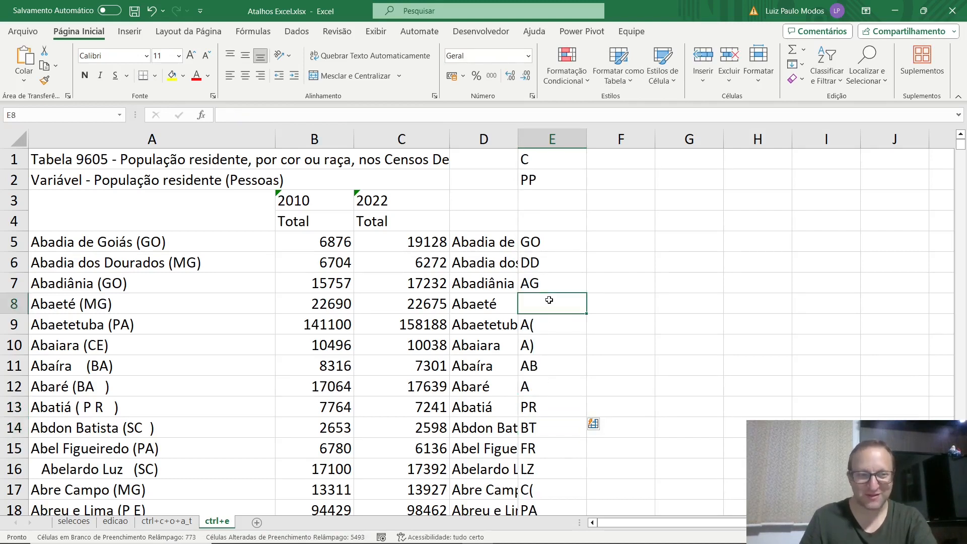
pyautogui.write('MG')
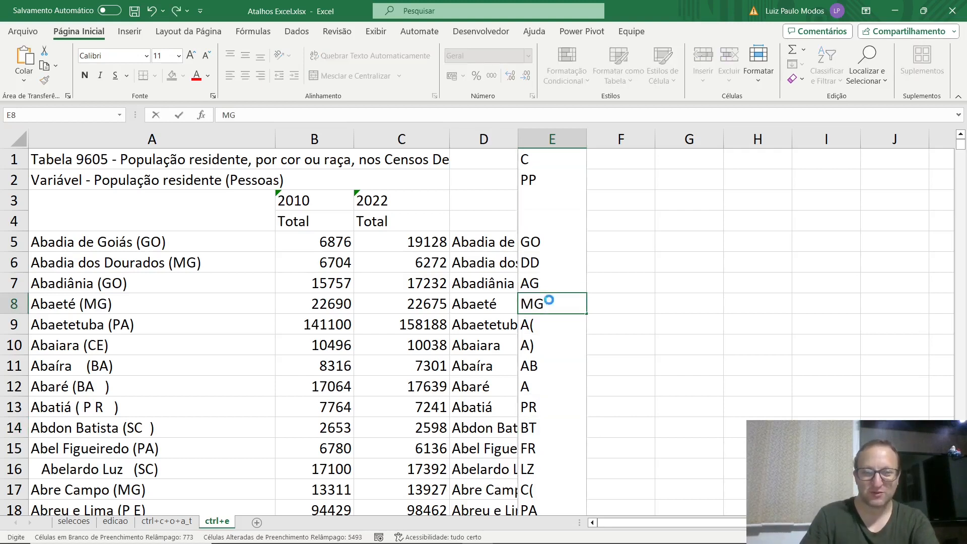
pyautogui.press('Return')
pyautogui.scroll(-1, 564, 453)
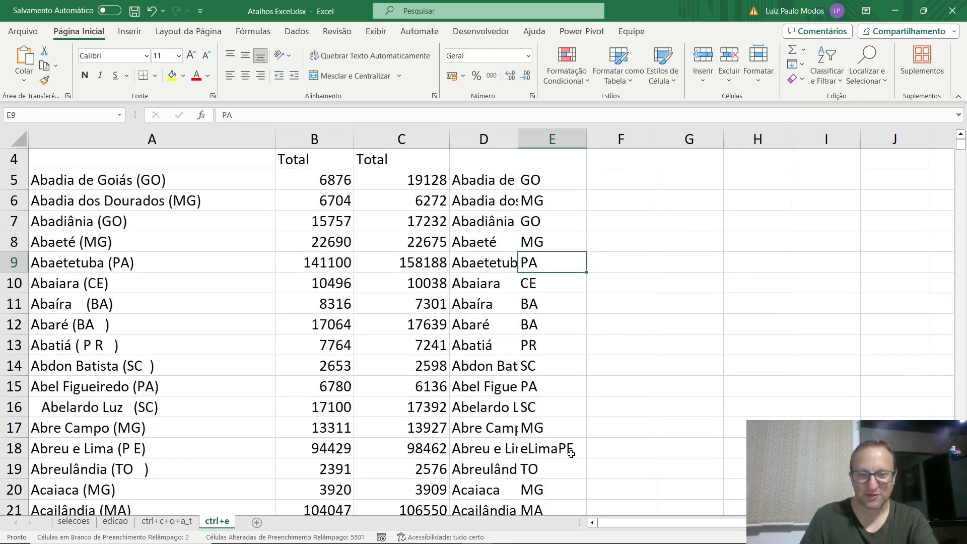
# Correct the state code for Abreu e Lima in E18 to PE and check the codes in the rows below.
pyautogui.click(551, 451)
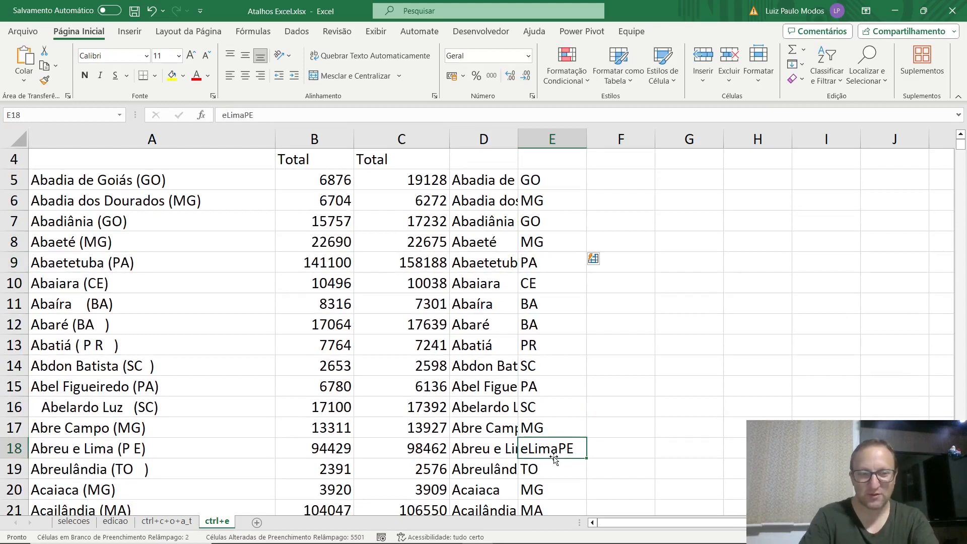
pyautogui.write('PE')
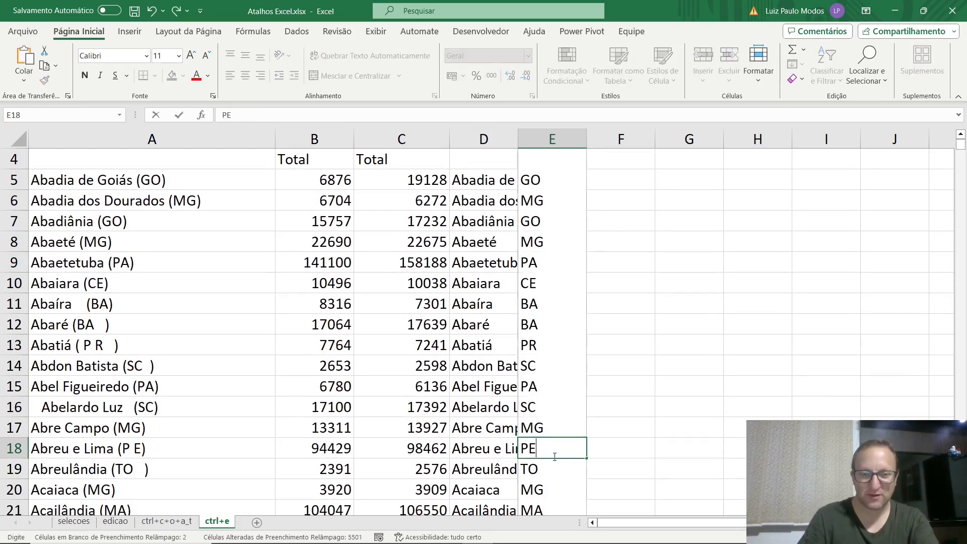
pyautogui.press('Return')
pyautogui.scroll(-4, 555, 418)
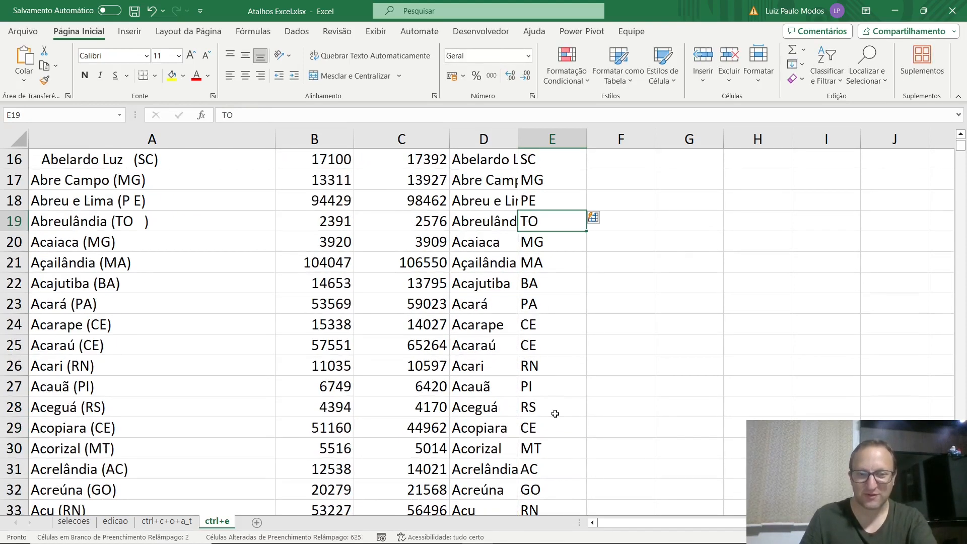
pyautogui.scroll(5, 555, 412)
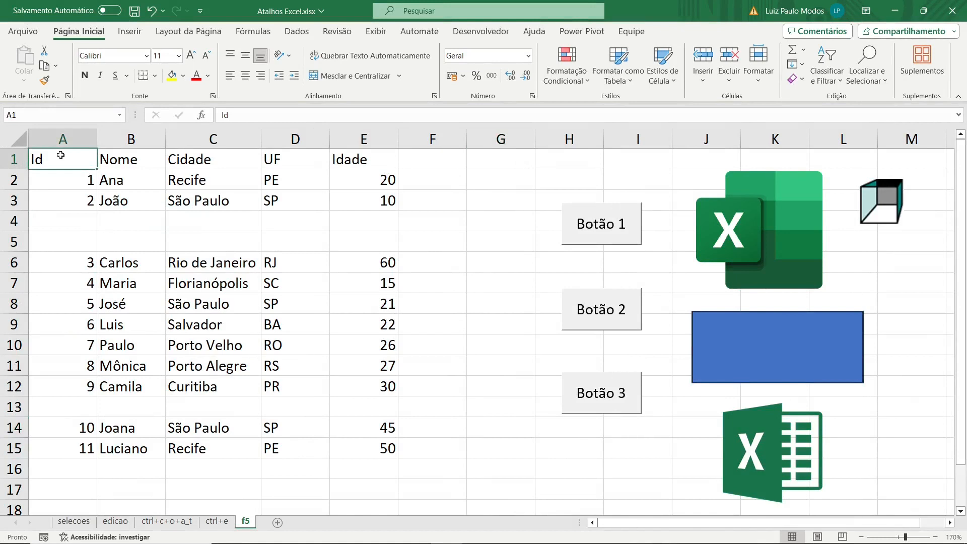
# Use Go To to jump to cell D15, and select the empty cell G5.
pyautogui.press('F5')
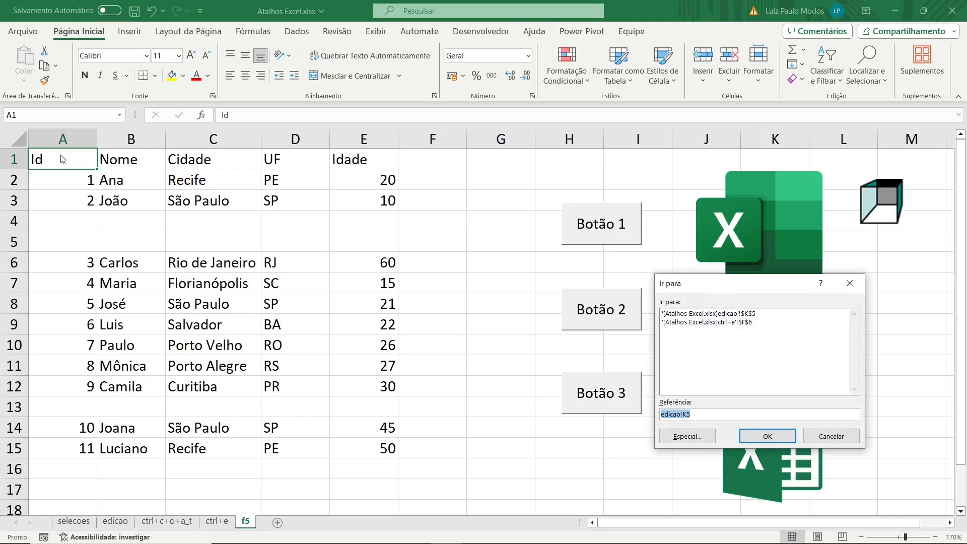
pyautogui.write('d15')
pyautogui.press('Return')
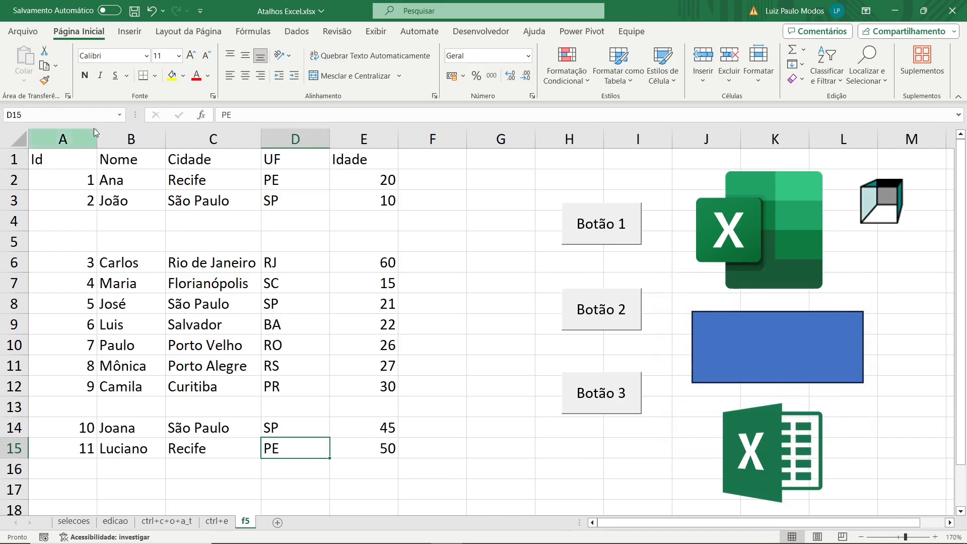
pyautogui.click(508, 235)
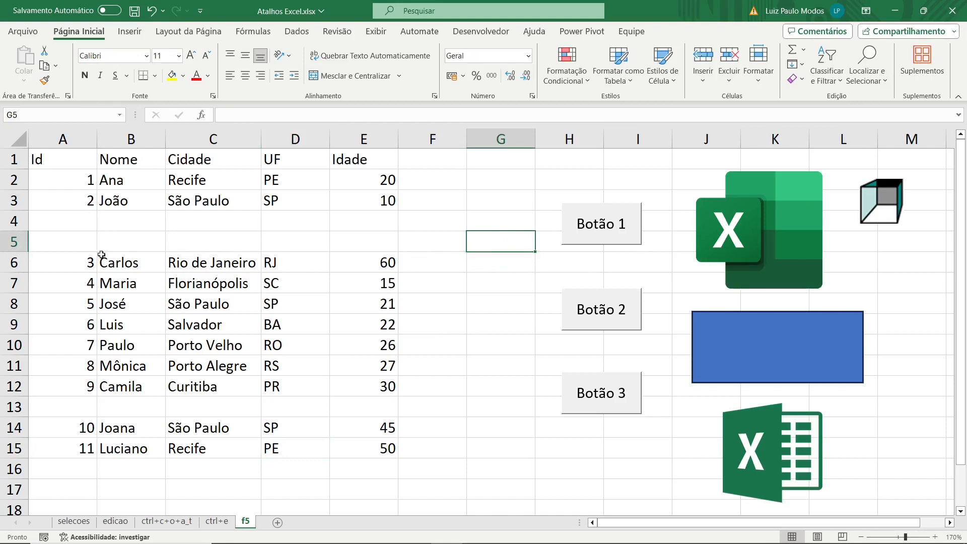
# Select columns A to E and use Go To Special to select only their blank cells.
pyautogui.click(462, 392)
pyautogui.moveTo(71, 139); pyautogui.dragTo(363, 139)
pyautogui.press('F5')
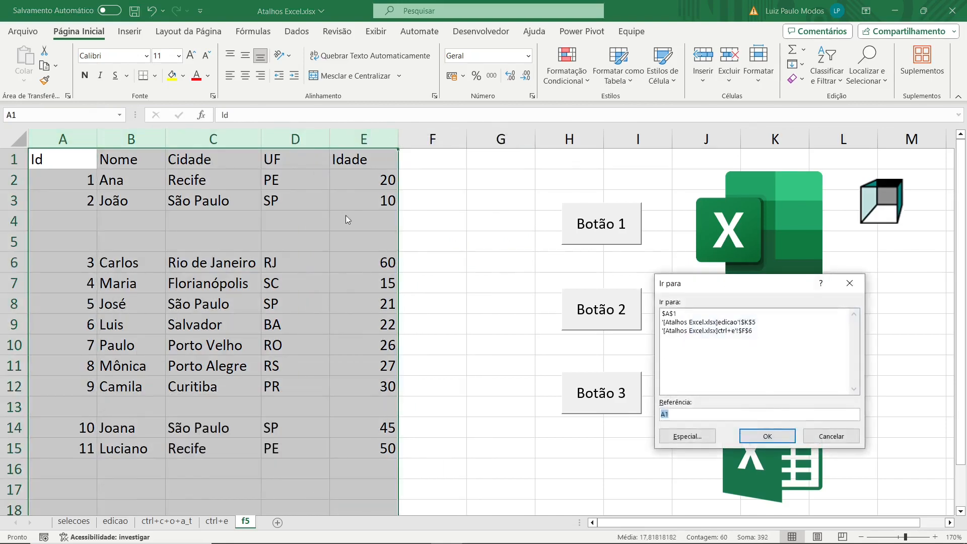
pyautogui.click(688, 436)
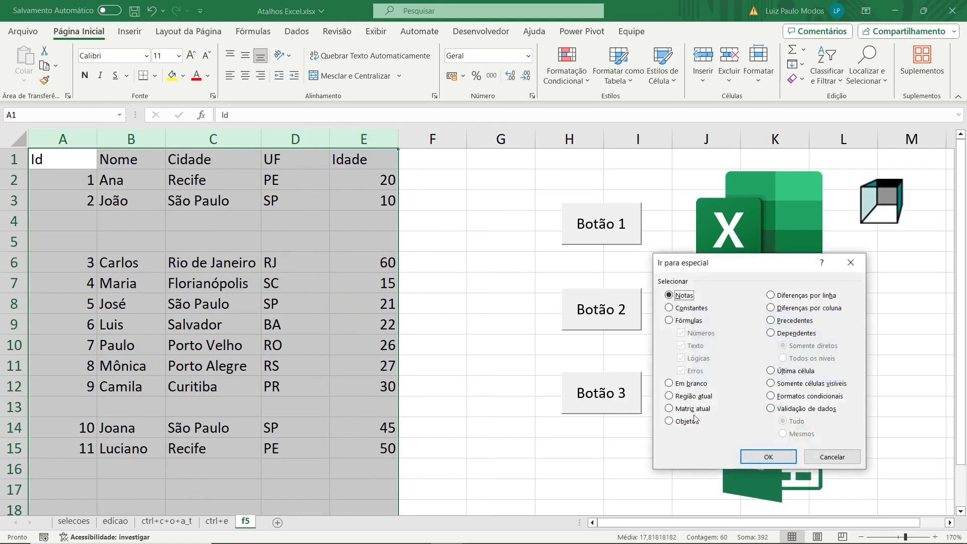
pyautogui.click(670, 384)
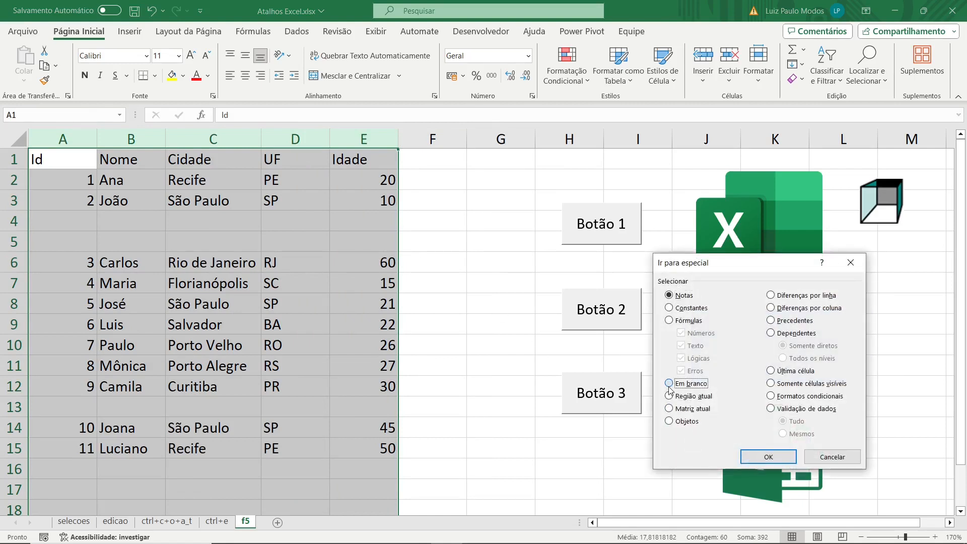
pyautogui.click(768, 457)
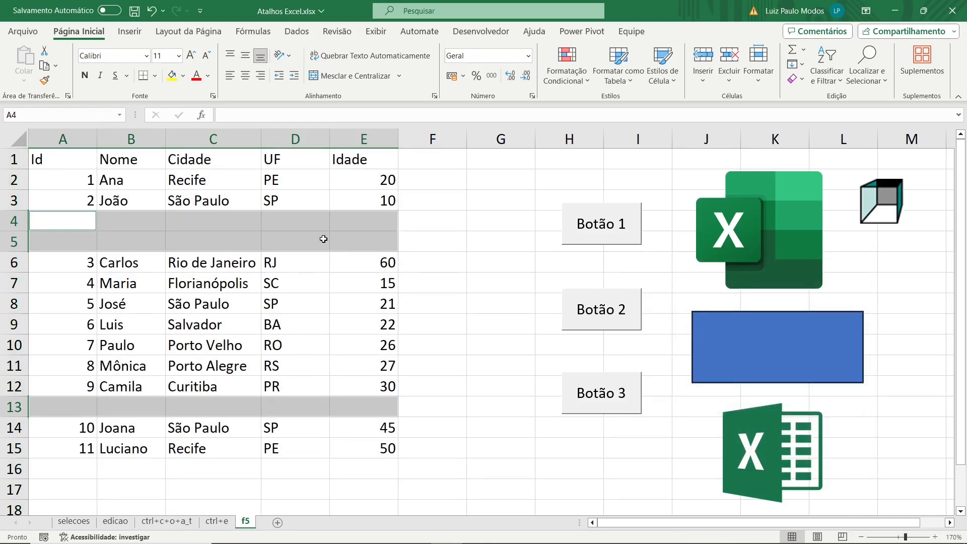
# Delete the entire rows of the selected blank cells from the data list.
pyautogui.hotkey('ctrl', '-')
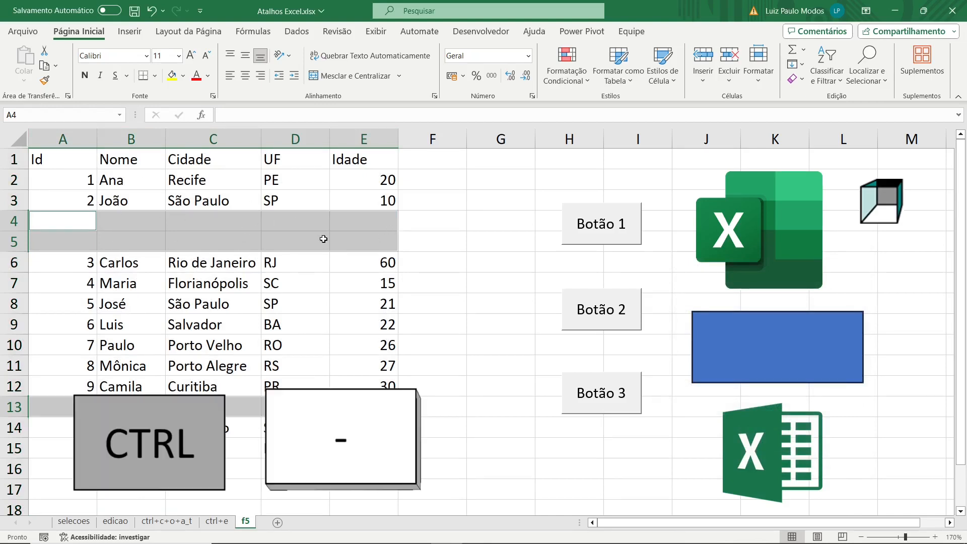
pyautogui.press('l')
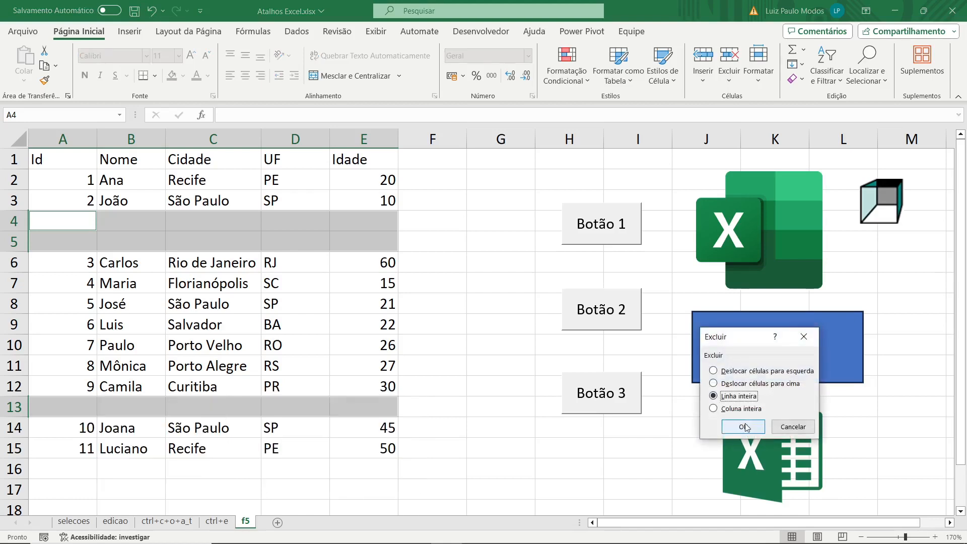
pyautogui.press('Return')
pyautogui.click(320, 263)
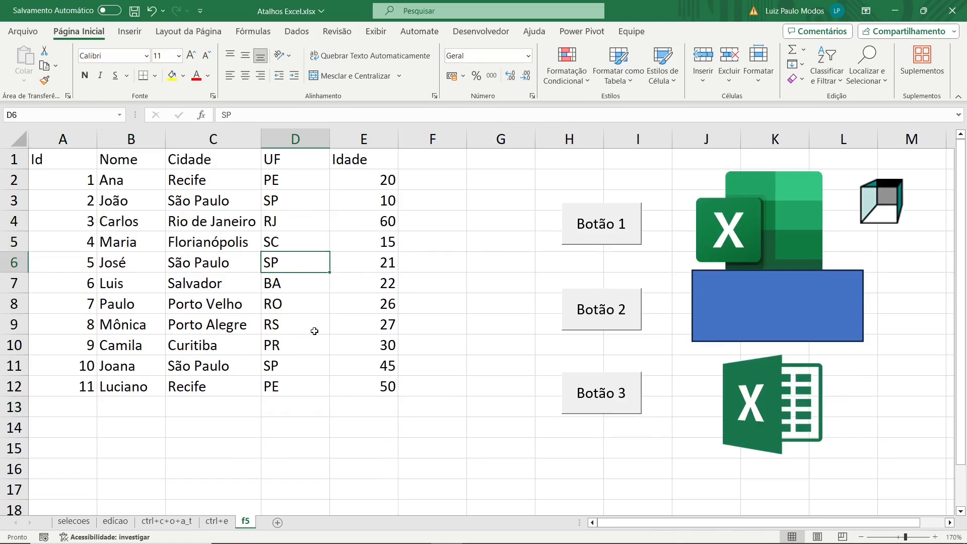
# Use Go To Special to find the cells containing formulas on the sheet, and clear the selection when finished.
pyautogui.click(451, 219)
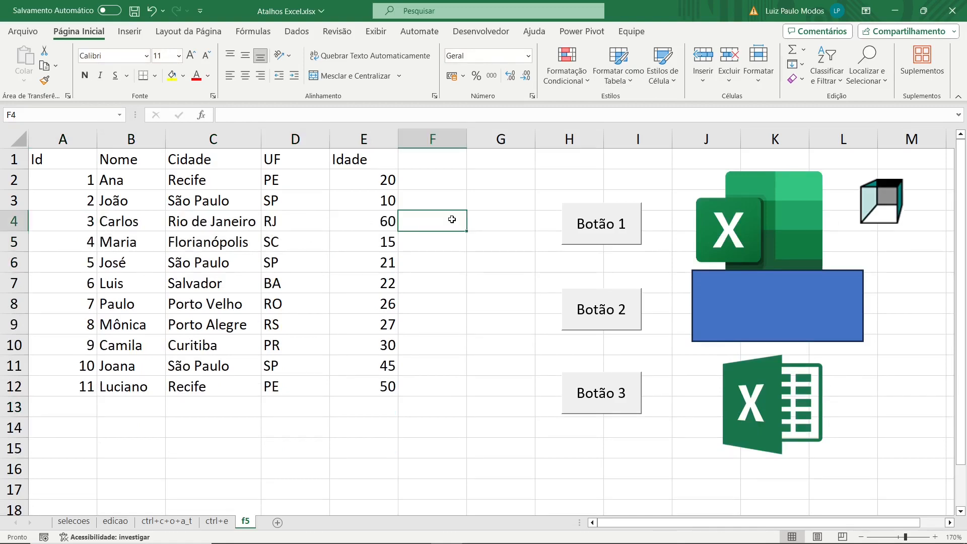
pyautogui.press('F5')
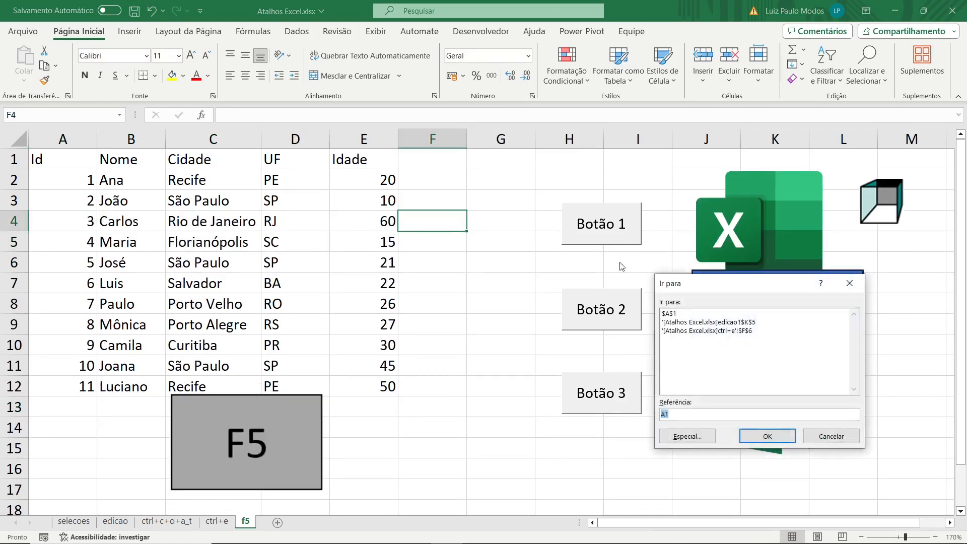
pyautogui.click(698, 445)
pyautogui.click(693, 318)
pyautogui.click(768, 456)
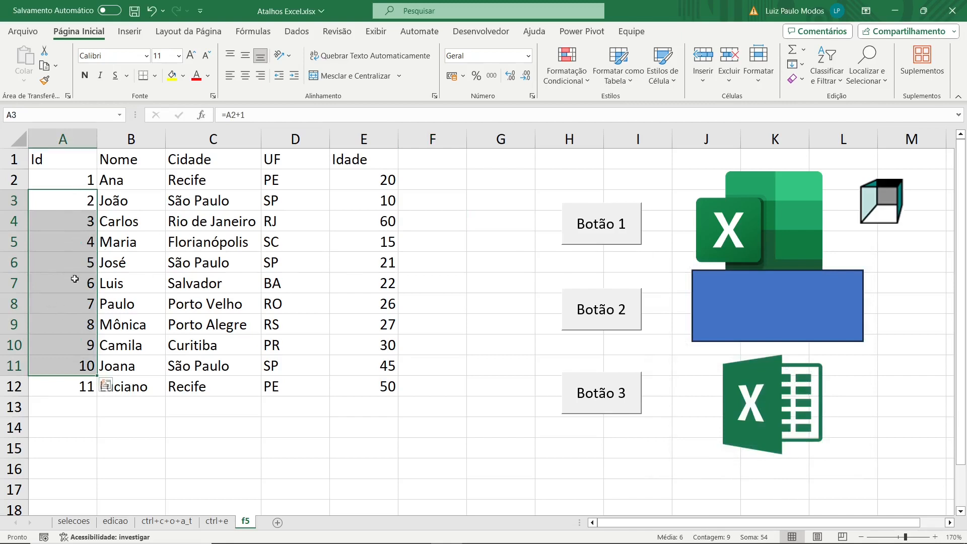
pyautogui.click(476, 278)
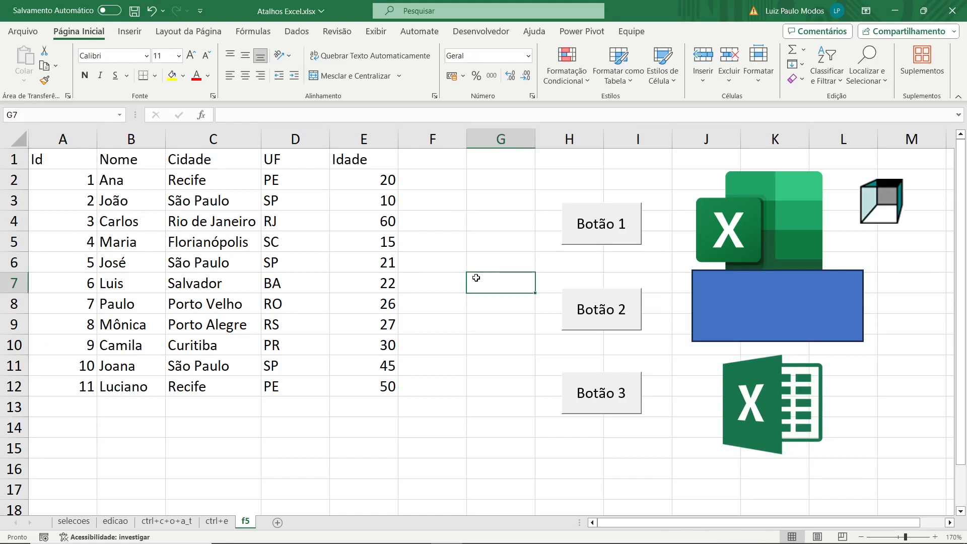
pyautogui.click(911, 283)
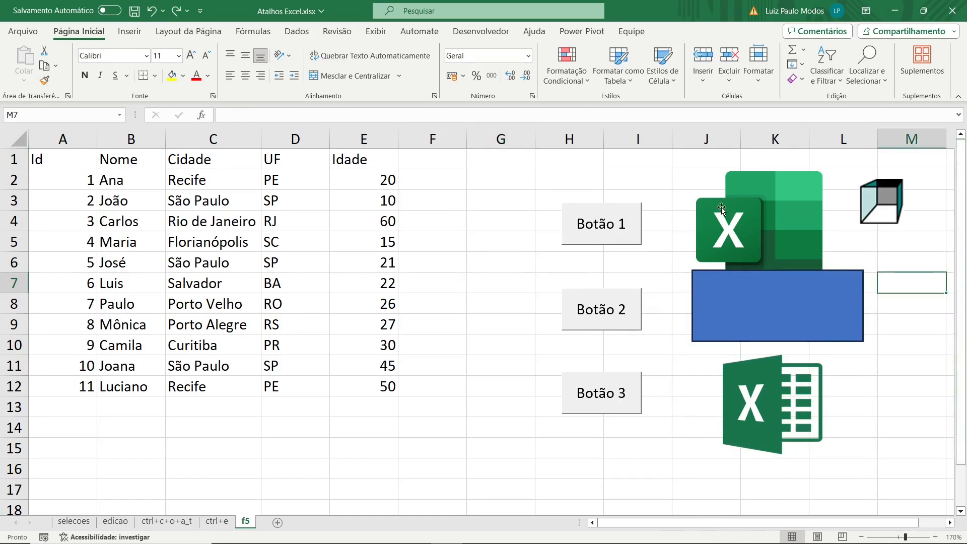
pyautogui.click(922, 243)
pyautogui.click(702, 428)
pyautogui.click(883, 381)
pyautogui.click(544, 171)
# Delete columns G to M, which lie beneath the buttons and pictures.
pyautogui.moveTo(501, 139); pyautogui.dragTo(912, 145)
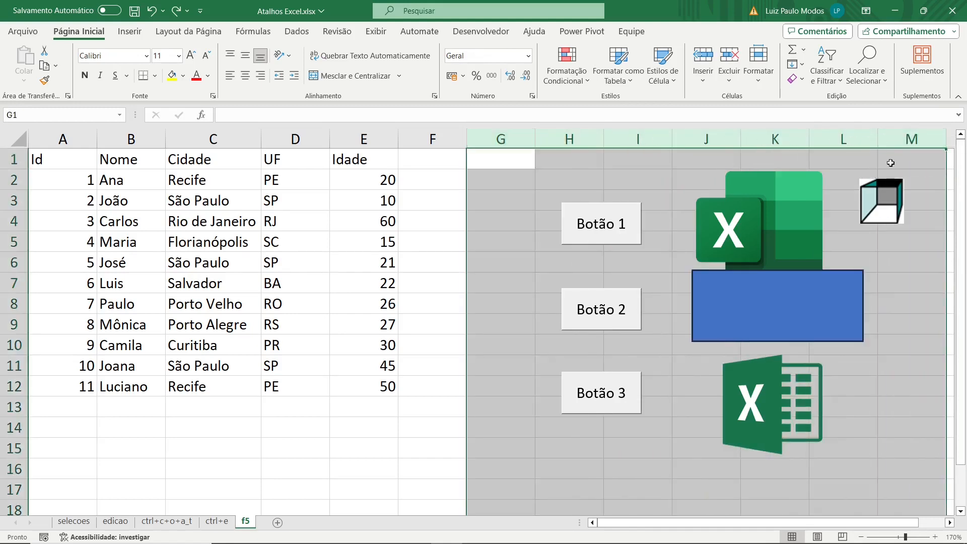
pyautogui.rightClick(574, 168)
pyautogui.click(642, 311)
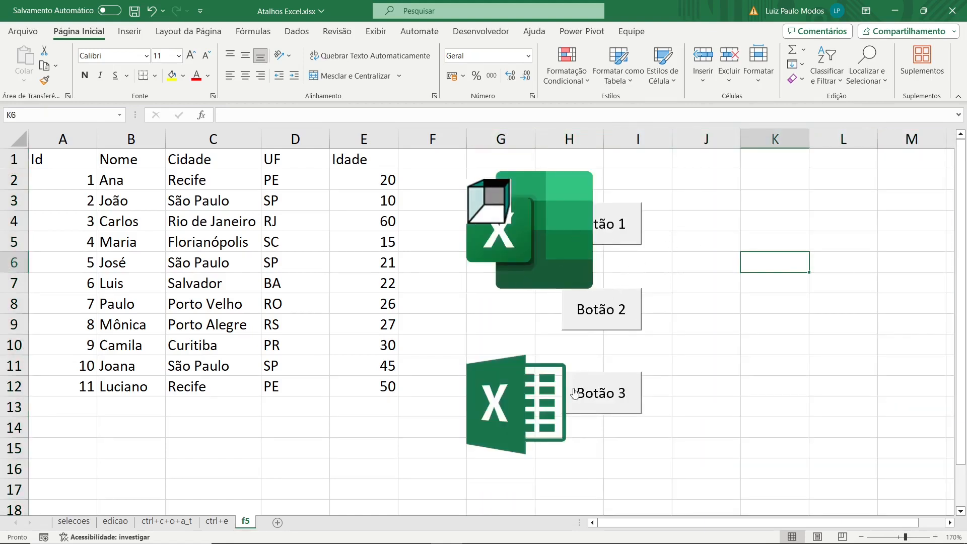
# Select all objects on the sheet with Go To Special and delete them.
pyautogui.click(711, 191)
pyautogui.press('F5')
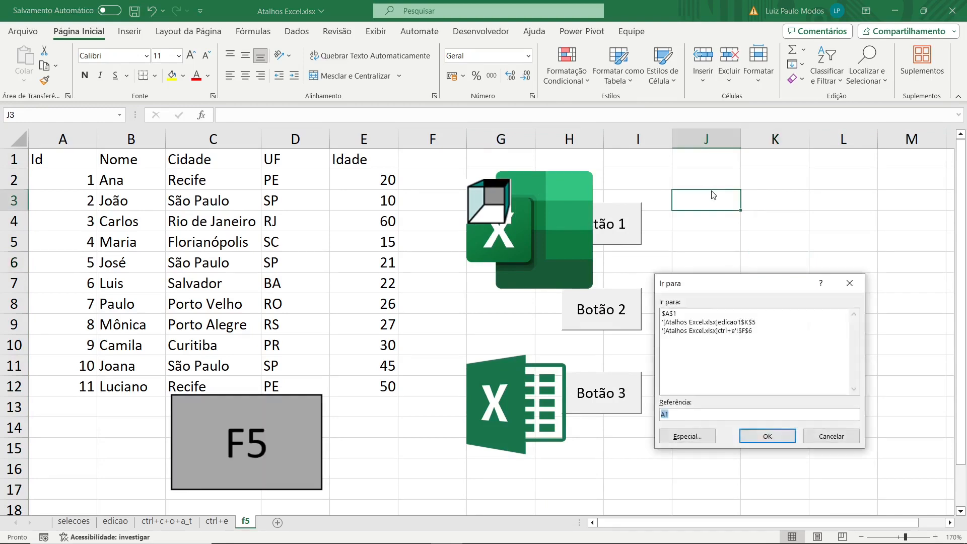
pyautogui.click(687, 437)
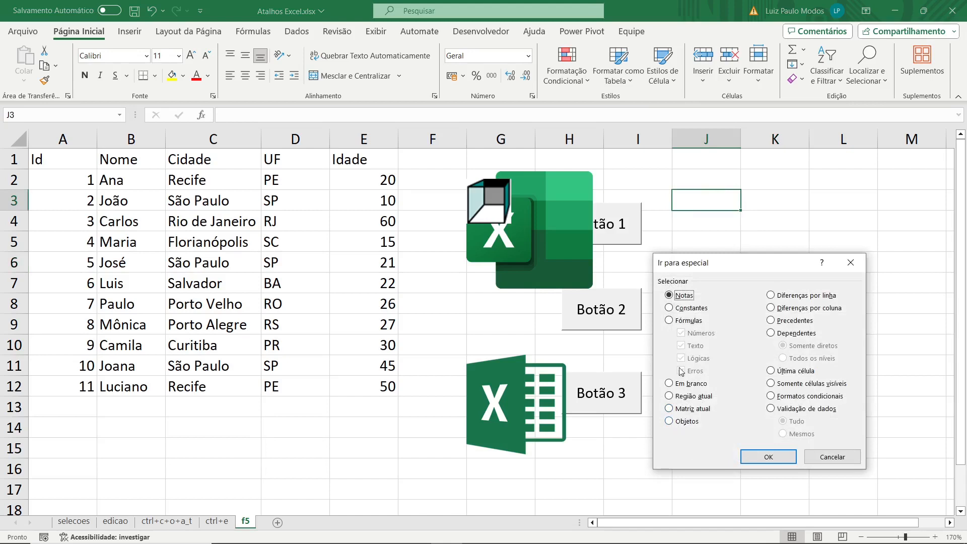
pyautogui.click(679, 423)
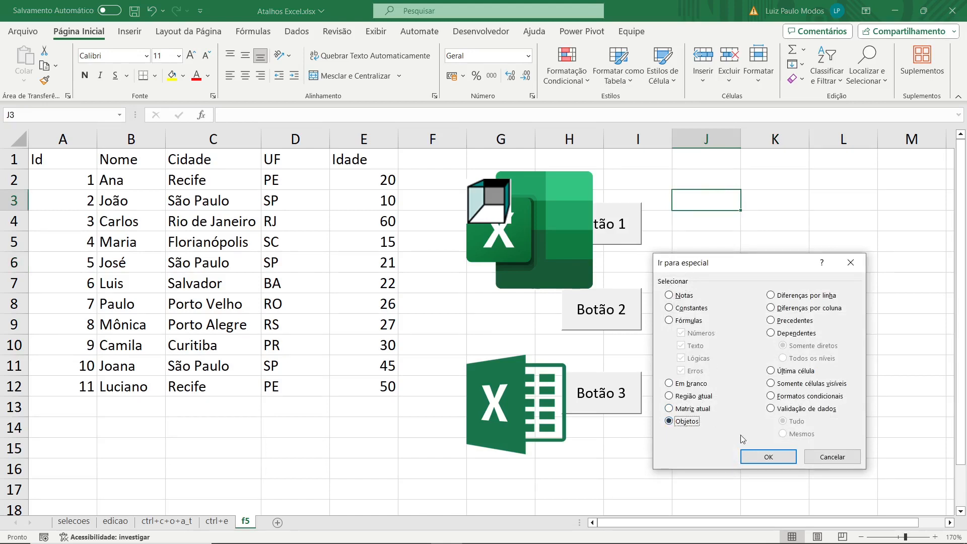
pyautogui.click(765, 457)
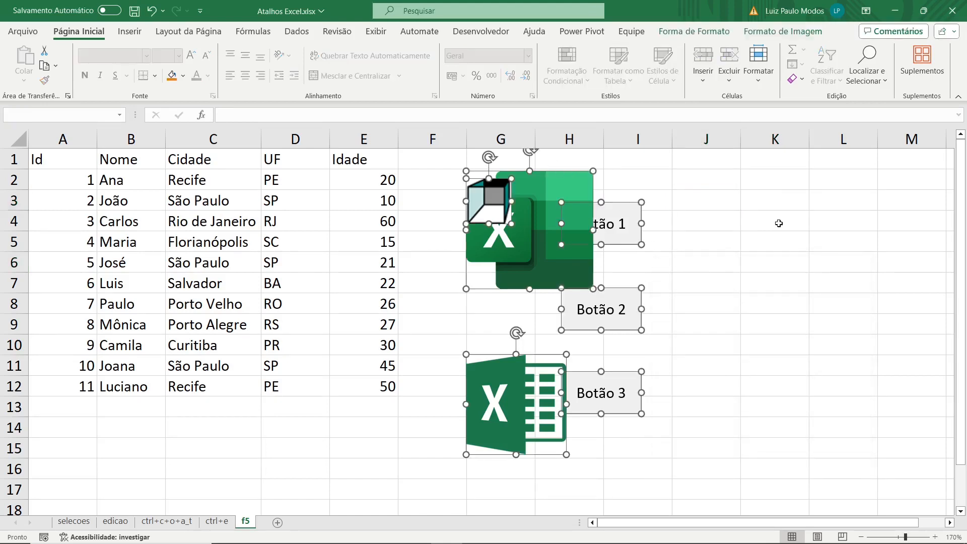
pyautogui.press('Delete')
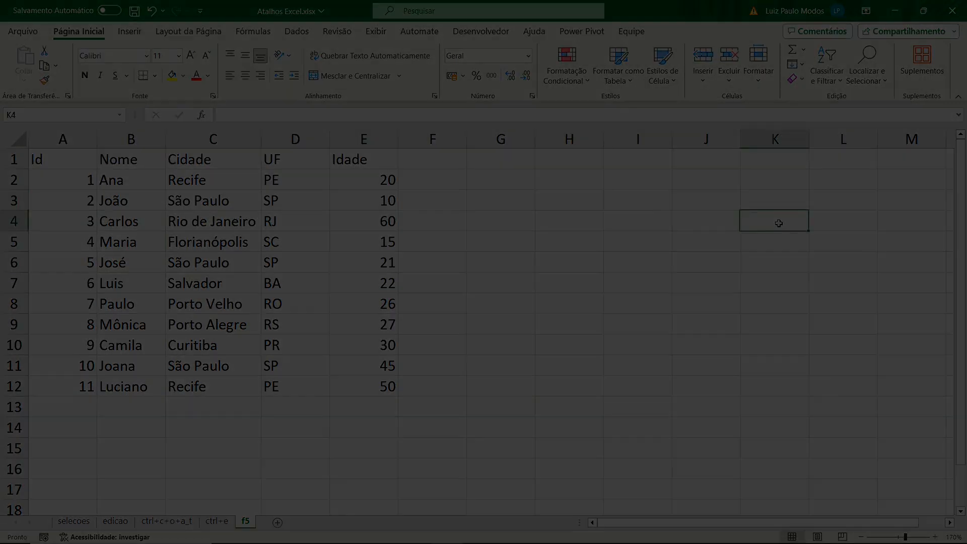